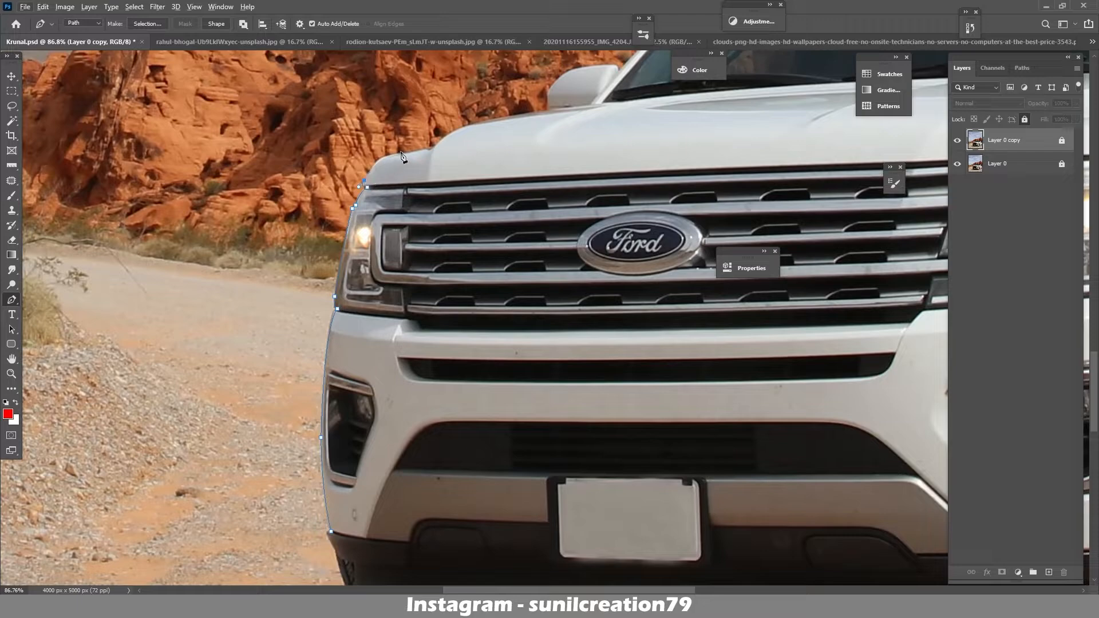
- Trace the Pen path along the hood's upper edge and around the far side mirror
drag(380, 160, 441, 229)
alt+click(380, 160)
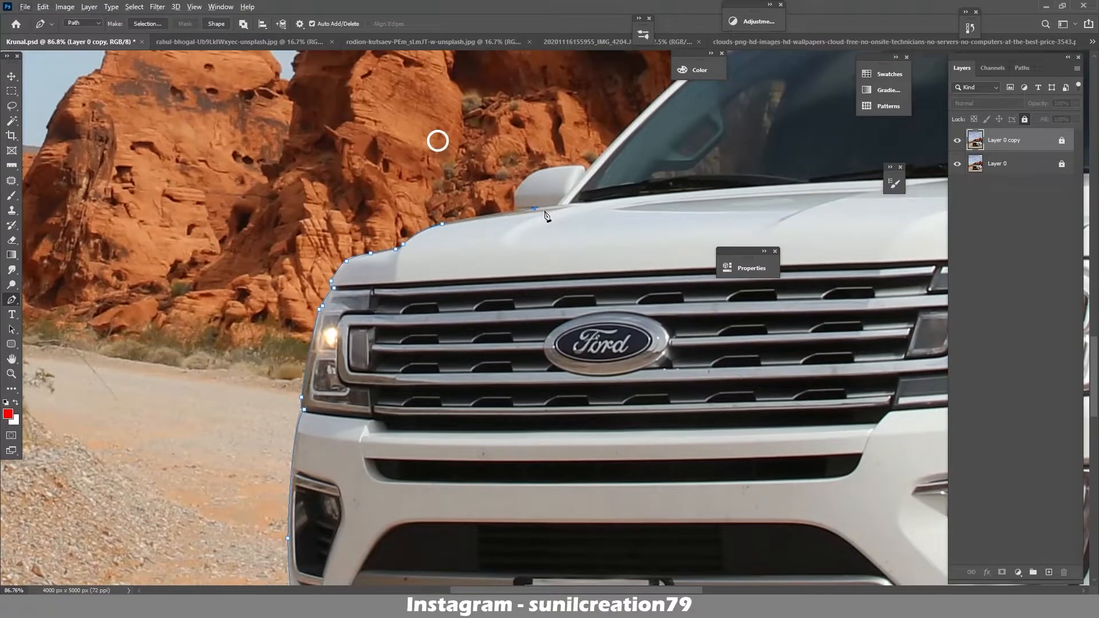
click(583, 167)
click(585, 172)
drag(582, 177, 566, 369)
- Continue the Pen path up the windshield pillar and along the front of the roof to the antenna
drag(682, 255, 588, 290)
alt+click(609, 267)
drag(609, 267, 528, 320)
drag(622, 299, 634, 298)
drag(654, 294, 571, 347)
click(710, 289)
- Outline the roof antenna and extend the path along the roof towards the roof rail
click(551, 344)
drag(564, 325, 453, 381)
click(585, 348)
drag(498, 379, 553, 357)
click(582, 376)
click(668, 374)
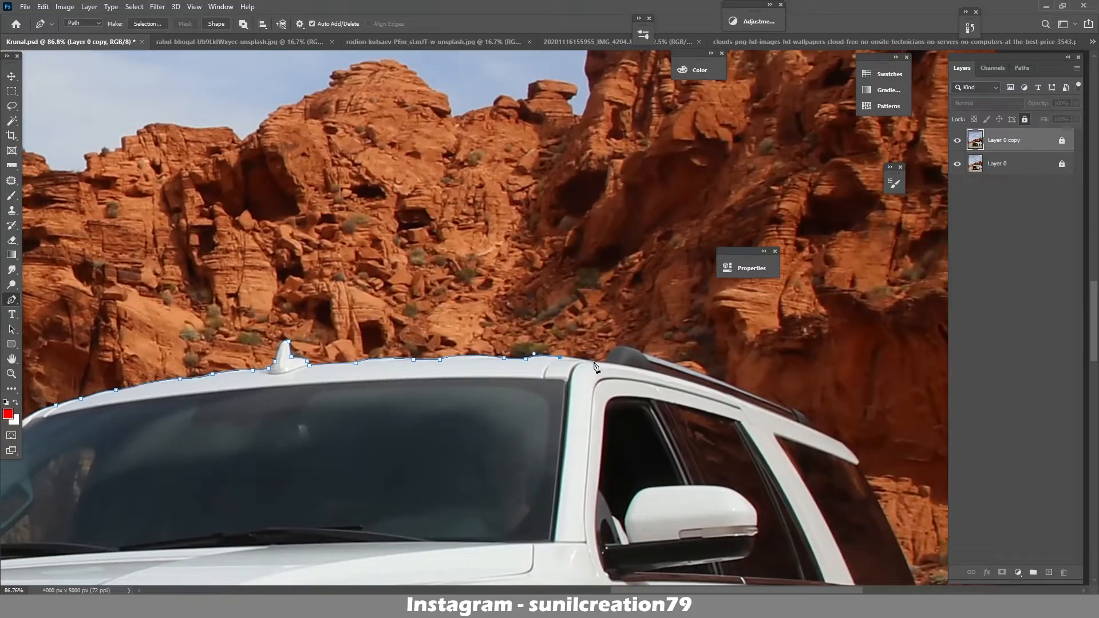
- Trace the path along the roof rail down to the car's upper rear corner
drag(746, 393, 803, 414)
alt+click(812, 427)
click(845, 445)
drag(844, 451, 718, 285)
click(731, 296)
click(731, 299)
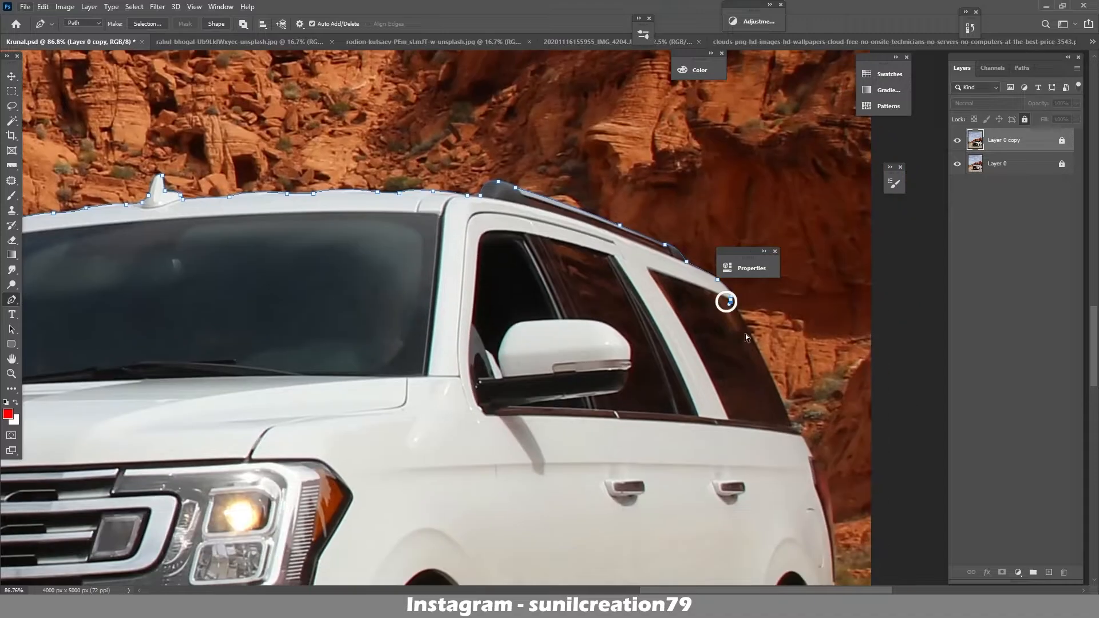
- Extend the path down the rear window edge and along the tail light
drag(767, 368, 771, 380)
alt+click(768, 368)
click(793, 426)
drag(801, 448, 790, 373)
drag(801, 379, 805, 393)
alt+click(800, 379)
drag(824, 489, 818, 427)
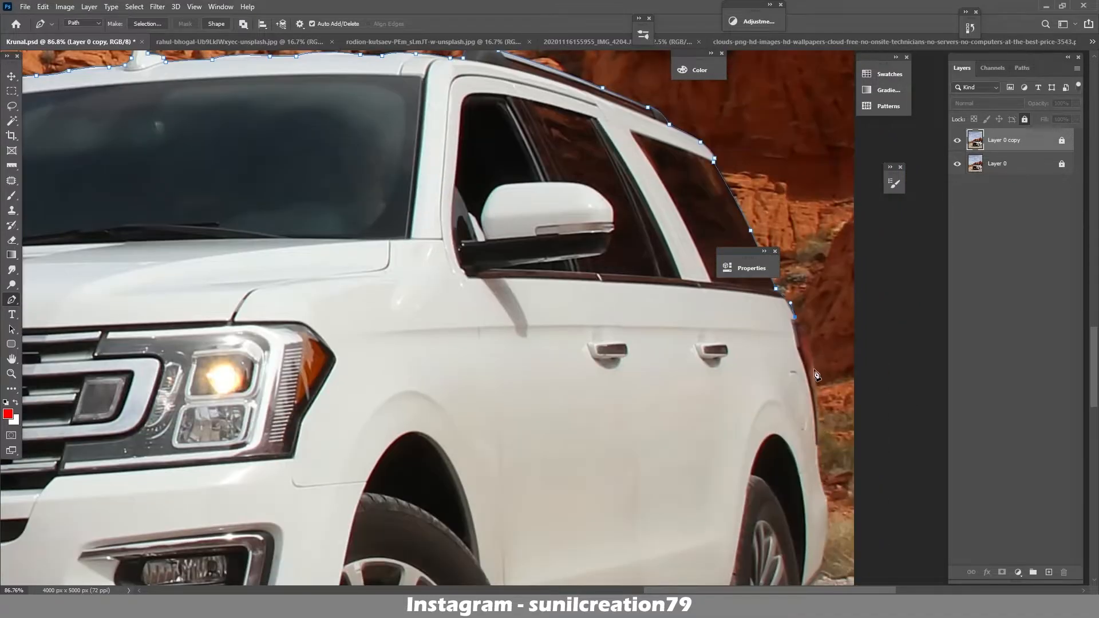
- Trace the rear bumper and the outer edge of the rear wheel with the path
click(825, 496)
drag(824, 523, 807, 397)
drag(807, 422, 802, 452)
click(785, 472)
drag(785, 495, 782, 377)
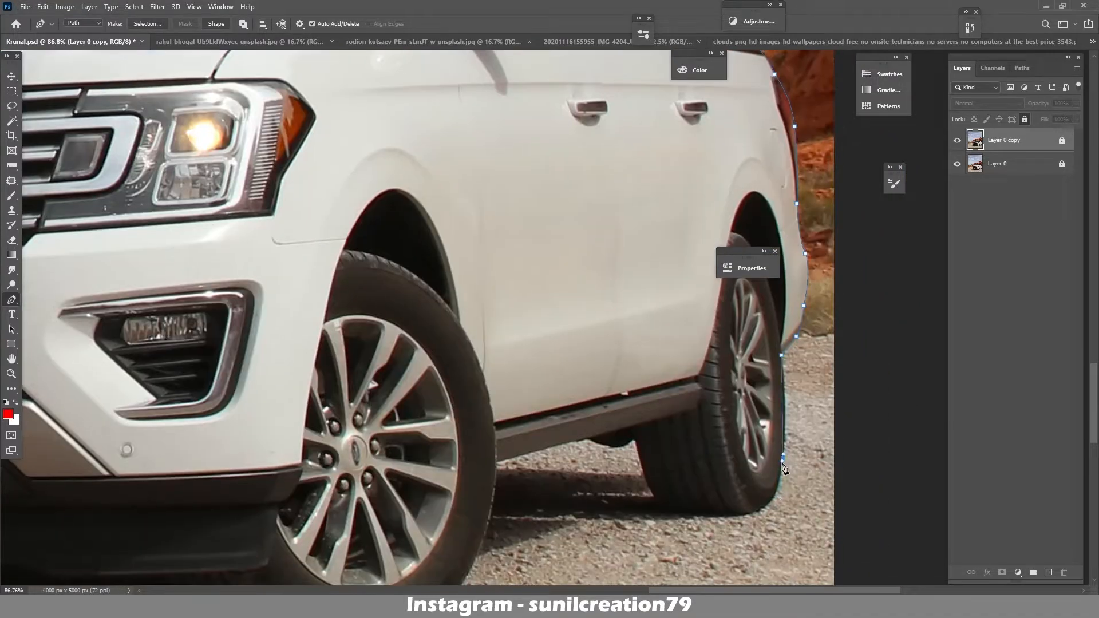
drag(782, 458, 776, 502)
- Continue the path under the rear tire, up its inner edge and along the underside of the side sill
click(708, 519)
drag(653, 496, 651, 475)
alt+click(634, 440)
drag(595, 442, 588, 433)
click(584, 438)
drag(589, 470, 710, 303)
click(616, 295)
- Trace the outer edge and bottom of the near front tire, redoing the misplaced anchor point
drag(565, 438, 501, 480)
alt+click(515, 472)
drag(418, 479, 547, 471)
alt+click(418, 478)
drag(449, 444, 413, 411)
key(ctrl+z)
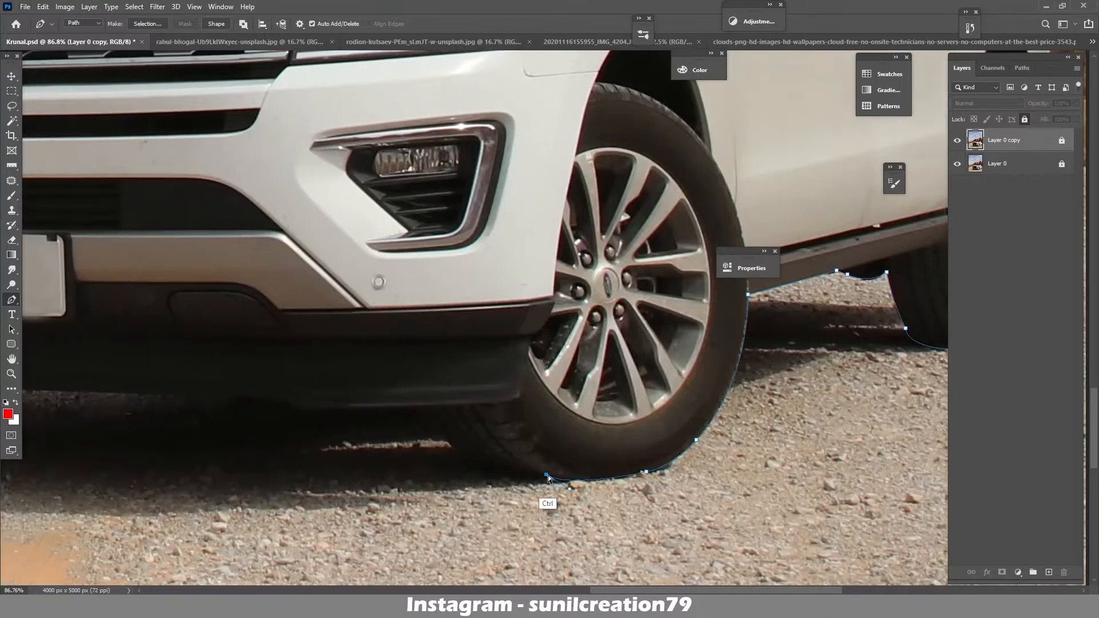
drag(549, 479, 517, 476)
- Continue the path up the front tire's inner edge and onto the front bumper's lower edge
drag(450, 446, 495, 411)
alt+click(449, 446)
key(ctrl+z)
alt+click(502, 425)
drag(380, 424, 572, 439)
drag(562, 435, 529, 422)
alt+click(562, 435)
- Trace the rest of the bumper's lower edge and the far front tire, closing the path around the car
click(104, 415)
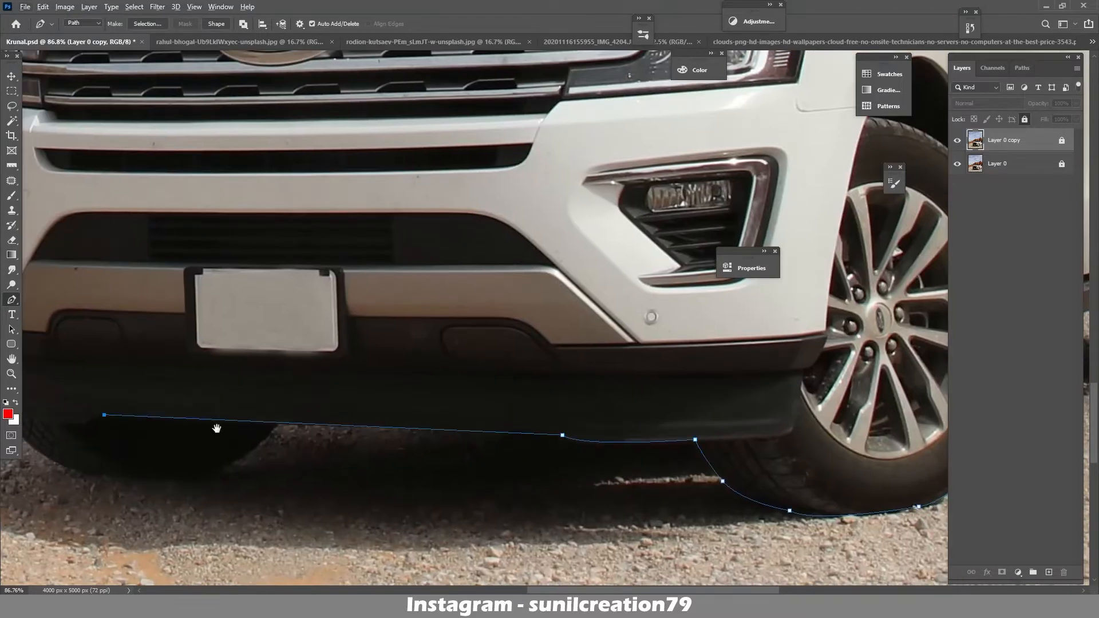
drag(217, 428, 638, 441)
drag(490, 437, 467, 432)
key(ctrl+z)
key(ctrl+z)
click(702, 437)
drag(580, 491, 413, 410)
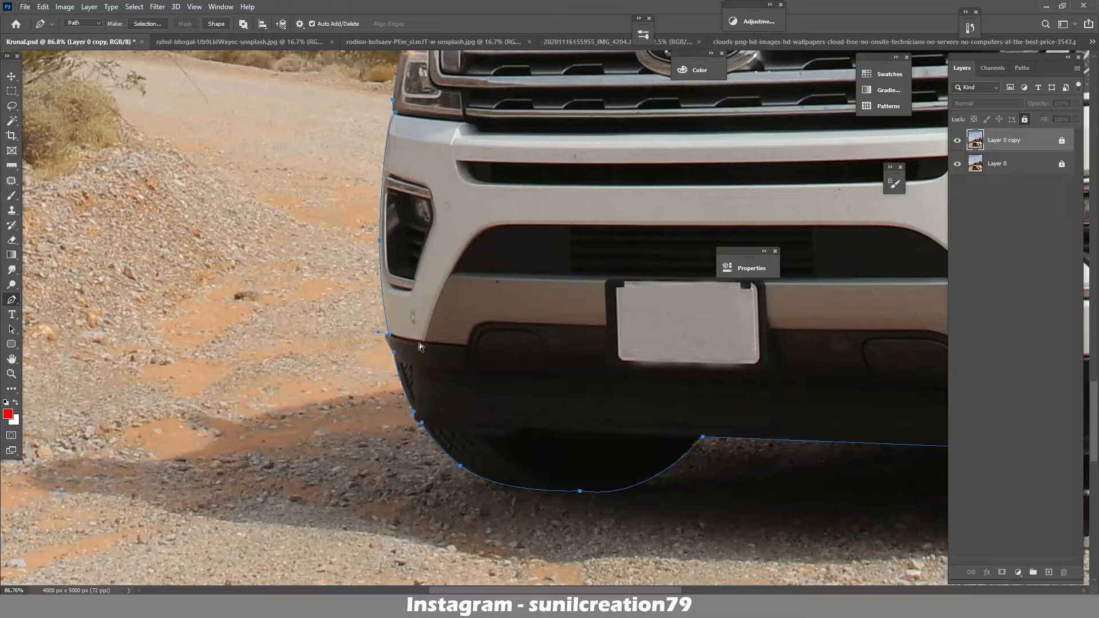
- Turn the car path into a selection, mask Layer 0 copy with it and apply the layer mask
key(ctrl+Return)
scroll(941, 276, down, 10)
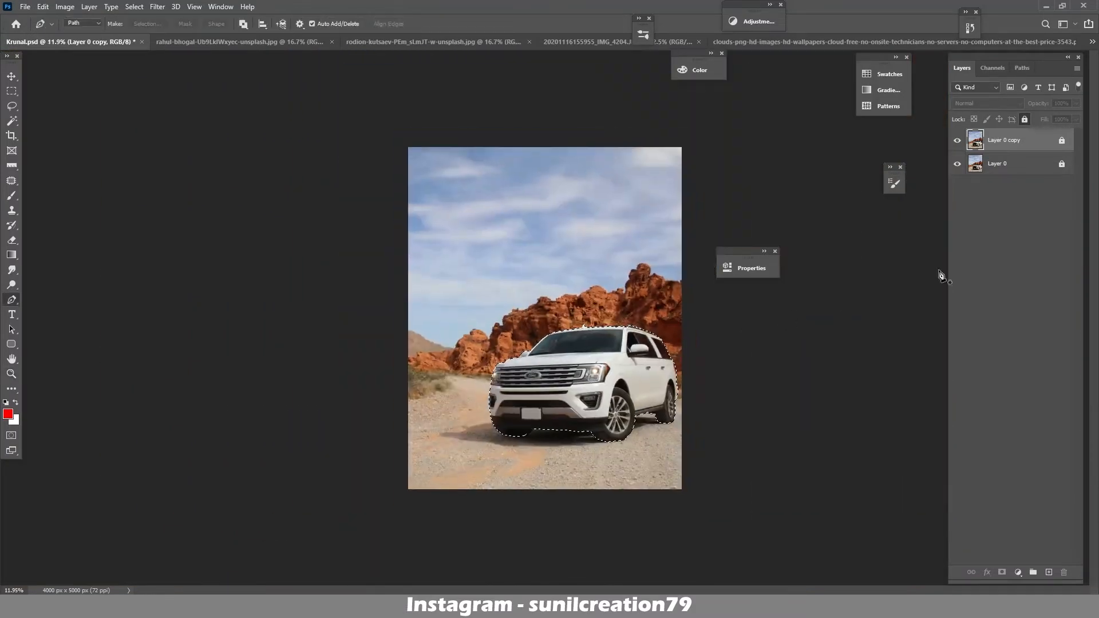
click(996, 571)
right_click(1000, 143)
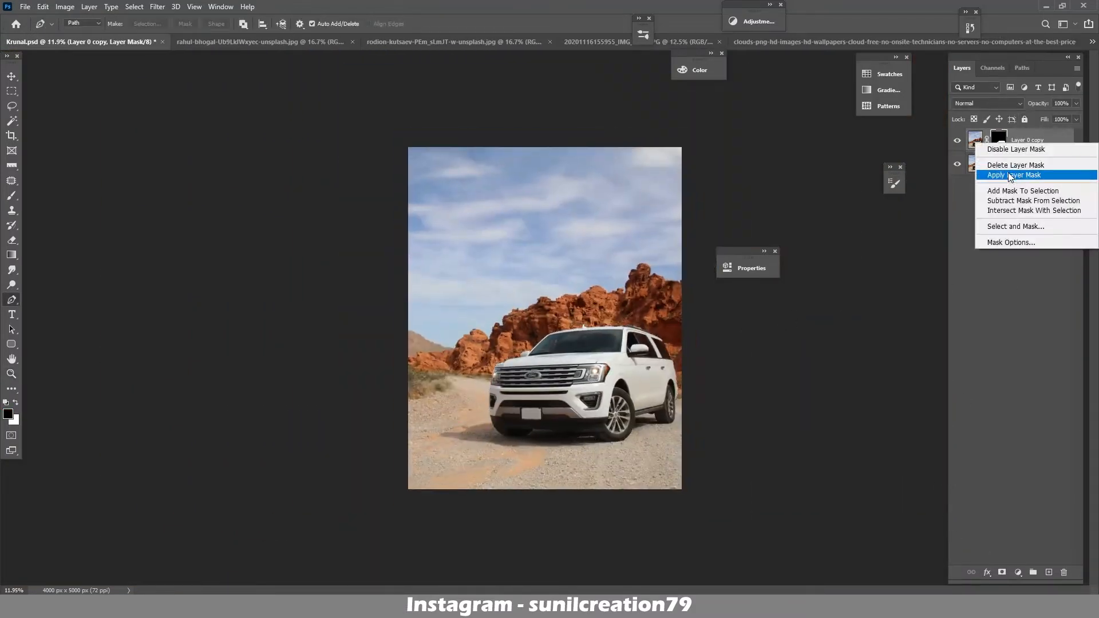
click(1010, 172)
click(567, 41)
click(452, 44)
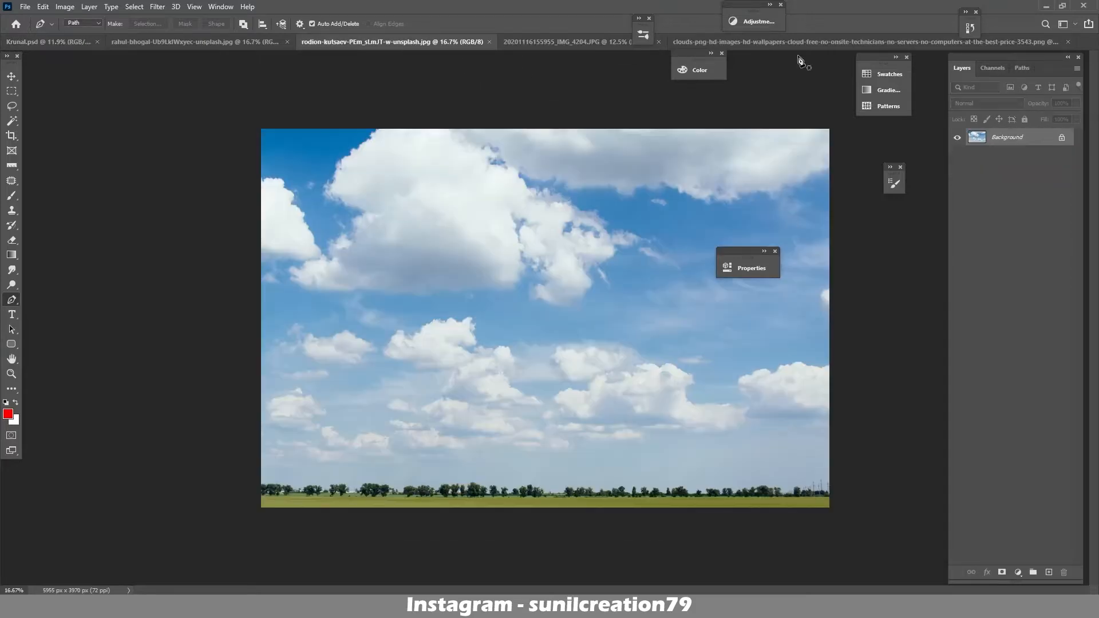
click(814, 44)
click(65, 43)
click(134, 44)
click(103, 43)
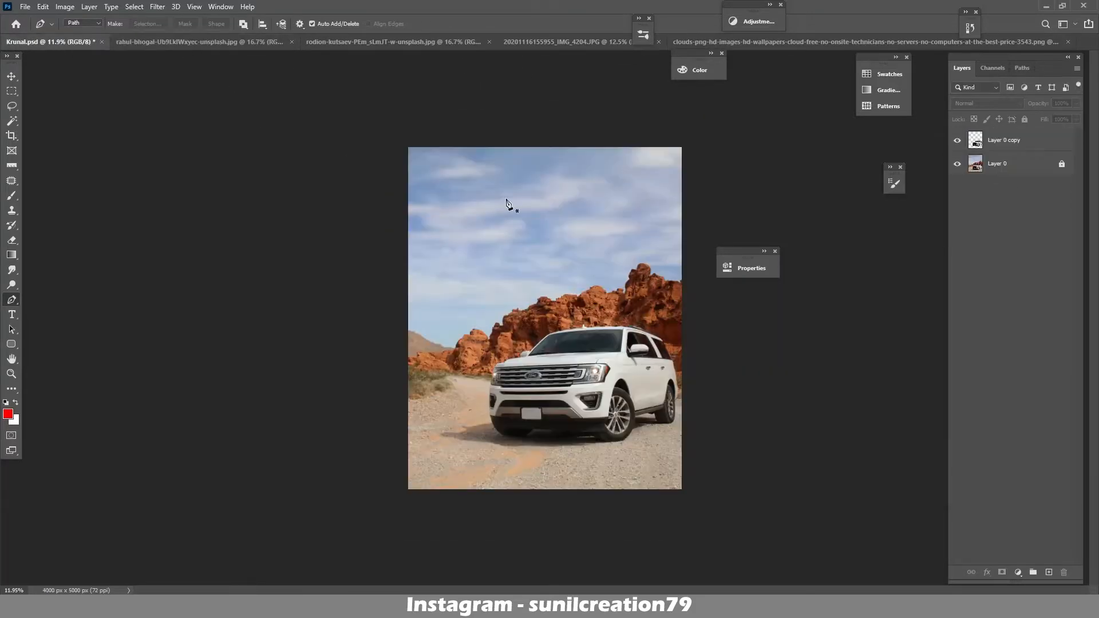
- Move the cut-out car into the glass building photo and convert its layer to a smart object
drag(984, 143, 614, 405)
key(v)
right_click(991, 140)
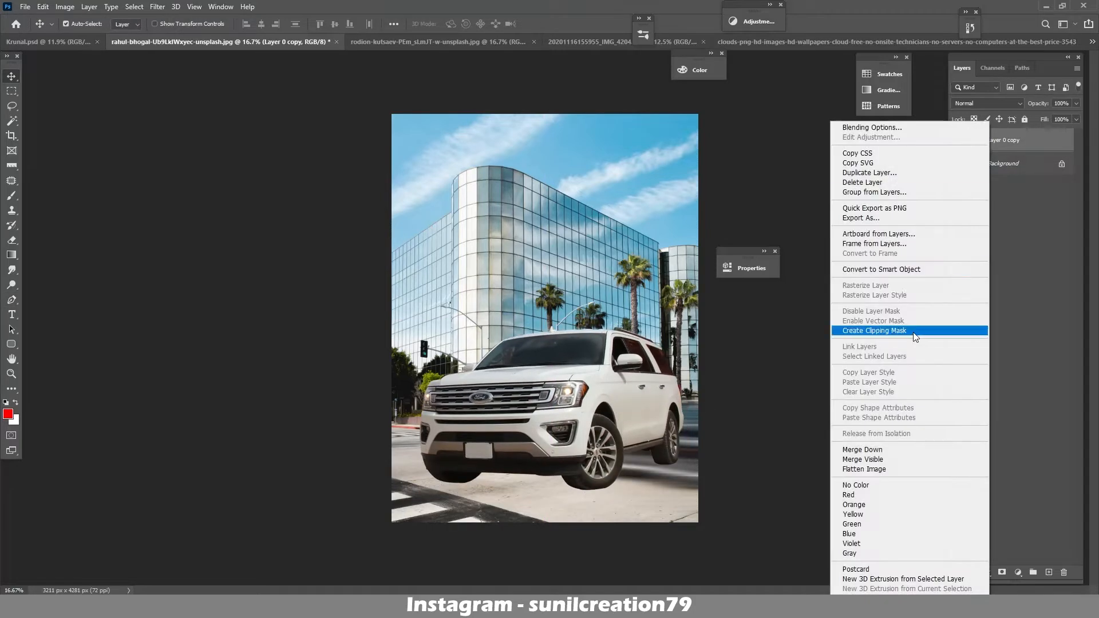
click(916, 271)
- Scale the car to about 70%, rotate it about 2° and place it on the road in front of the building
key(ctrl+t)
drag(687, 320, 689, 325)
drag(423, 323, 499, 375)
drag(560, 446, 510, 442)
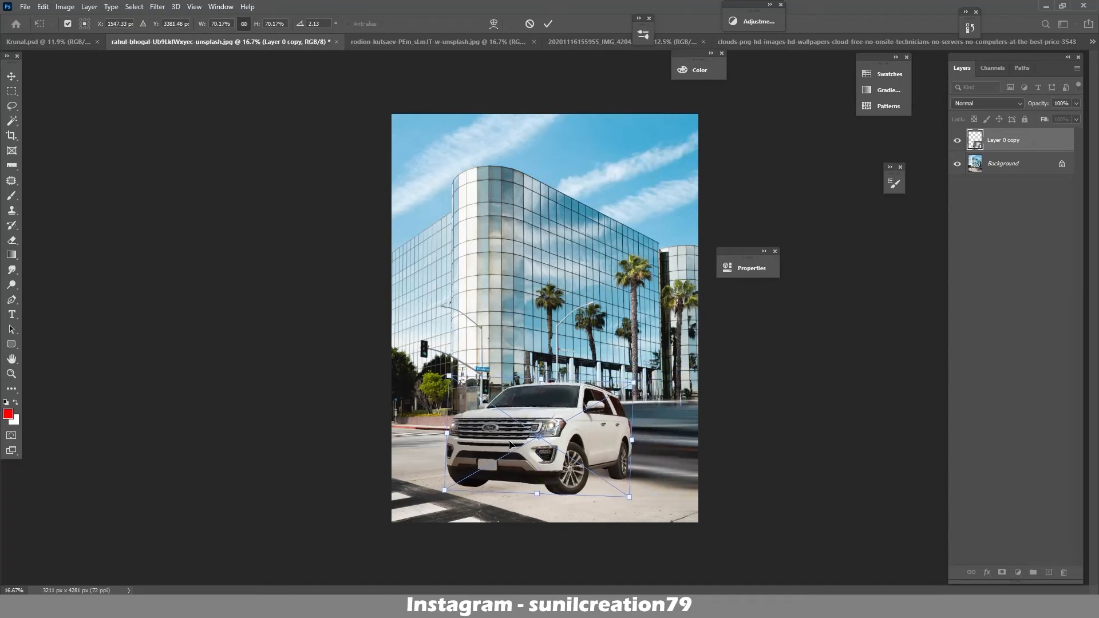
- Rotate the car to about 1.2° and adjust its corners and edges to fit the road's perspective
drag(637, 507, 634, 512)
drag(559, 481, 547, 482)
drag(629, 509, 610, 495)
mouse_move(434, 381)
mouse_down()
mouse_move(428, 369)
mouse_move(441, 379)
mouse_up()
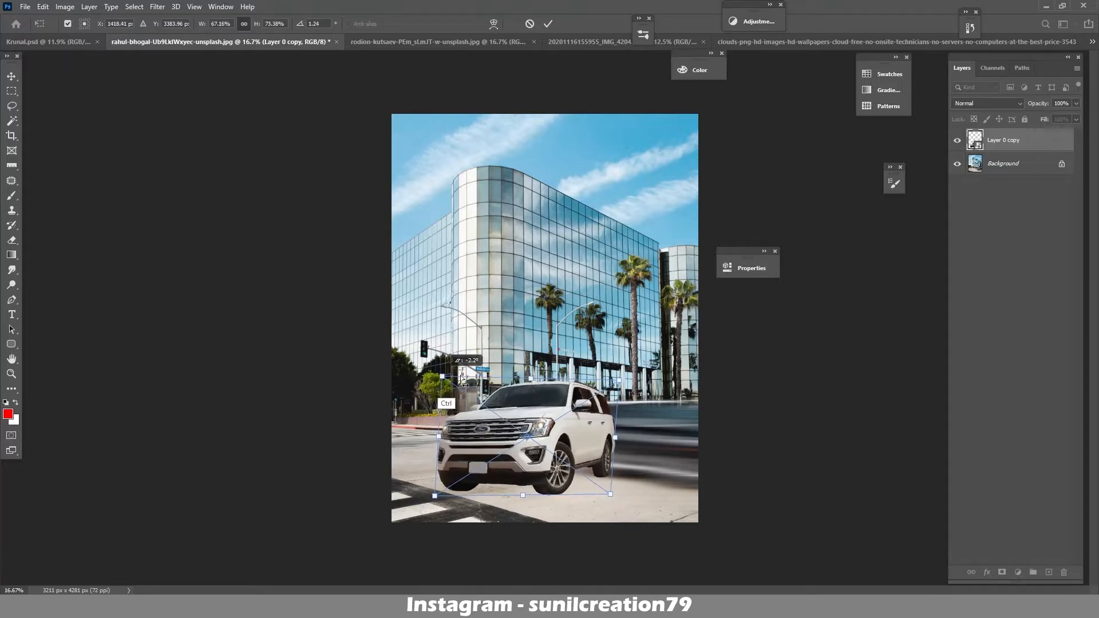
drag(531, 381, 519, 384)
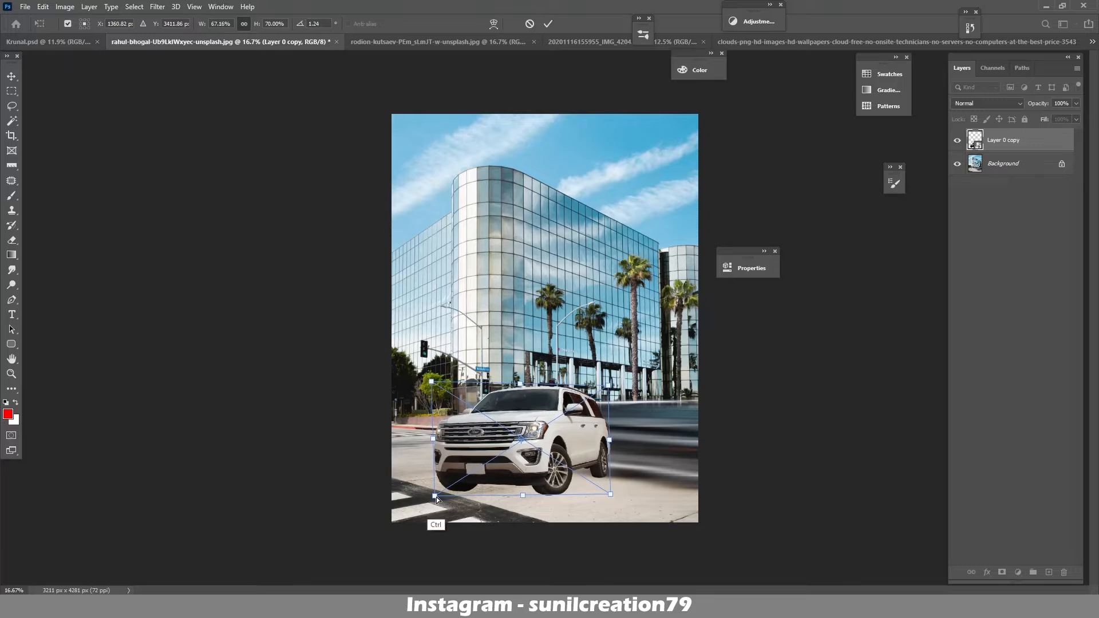
drag(436, 497, 428, 489)
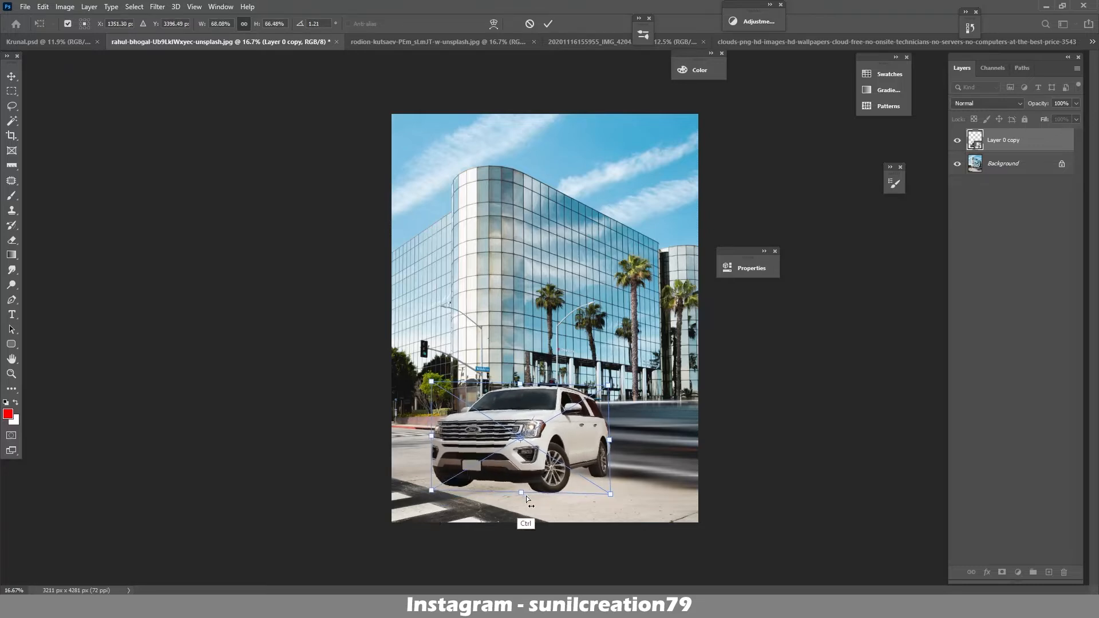
drag(526, 496, 520, 498)
- Reposition the car on the road, shrink it to about 60% and apply the transform
drag(521, 464, 532, 458)
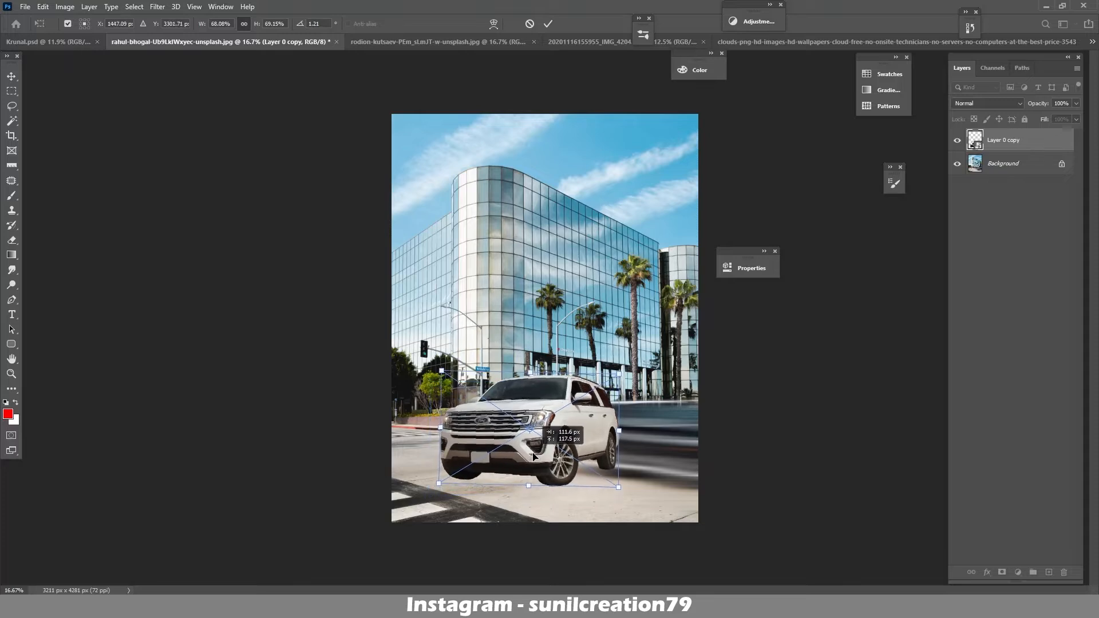
drag(527, 378, 529, 391)
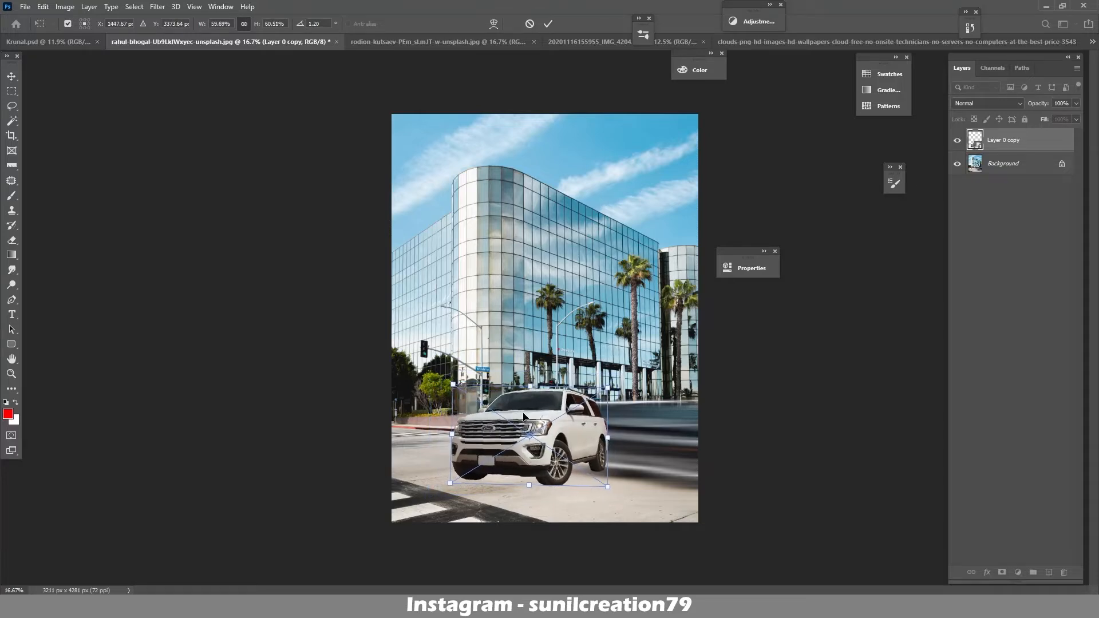
drag(564, 437, 565, 437)
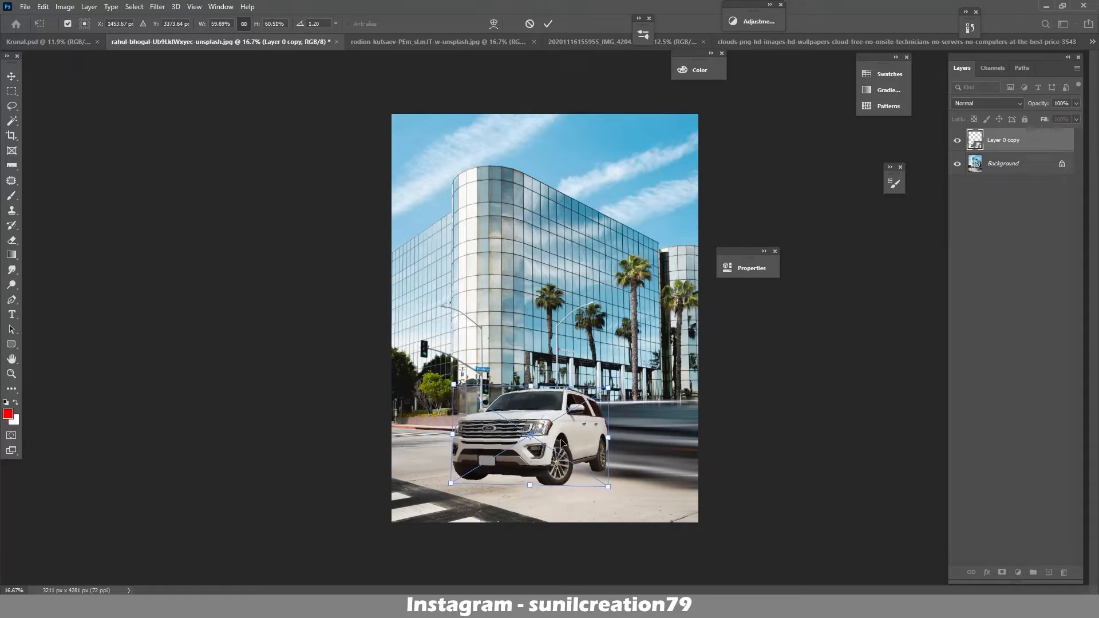
key(Return)
- Duplicate the Background layer and apply a Gaussian Blur with a 6.4-pixel radius to the copy
drag(1004, 167, 1049, 572)
click(157, 6)
mouse_move(175, 138)
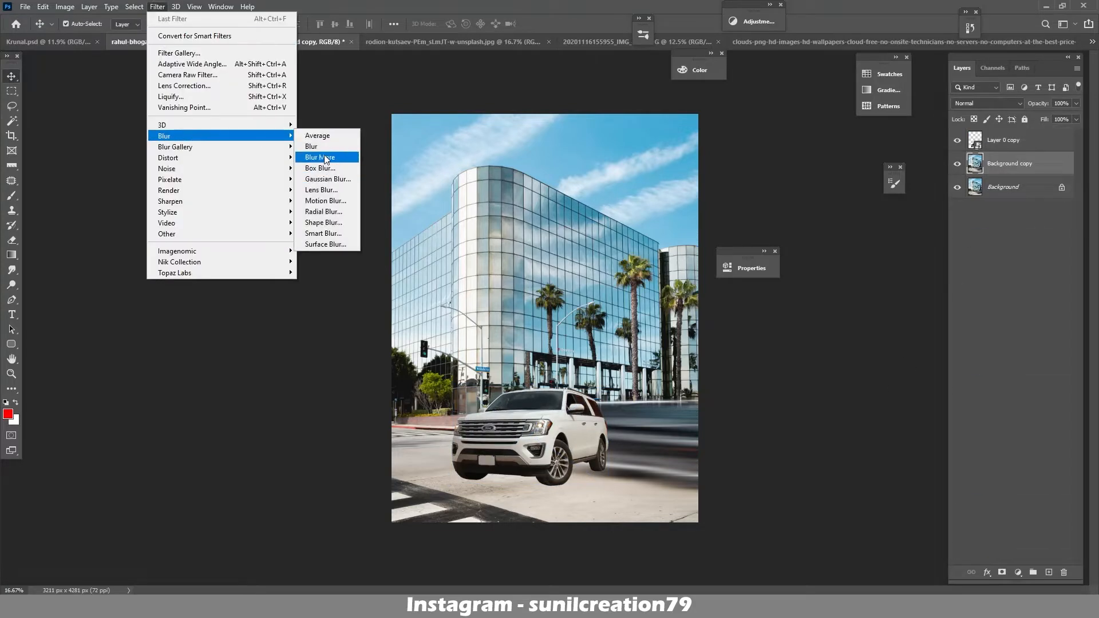
click(327, 179)
drag(238, 325, 204, 328)
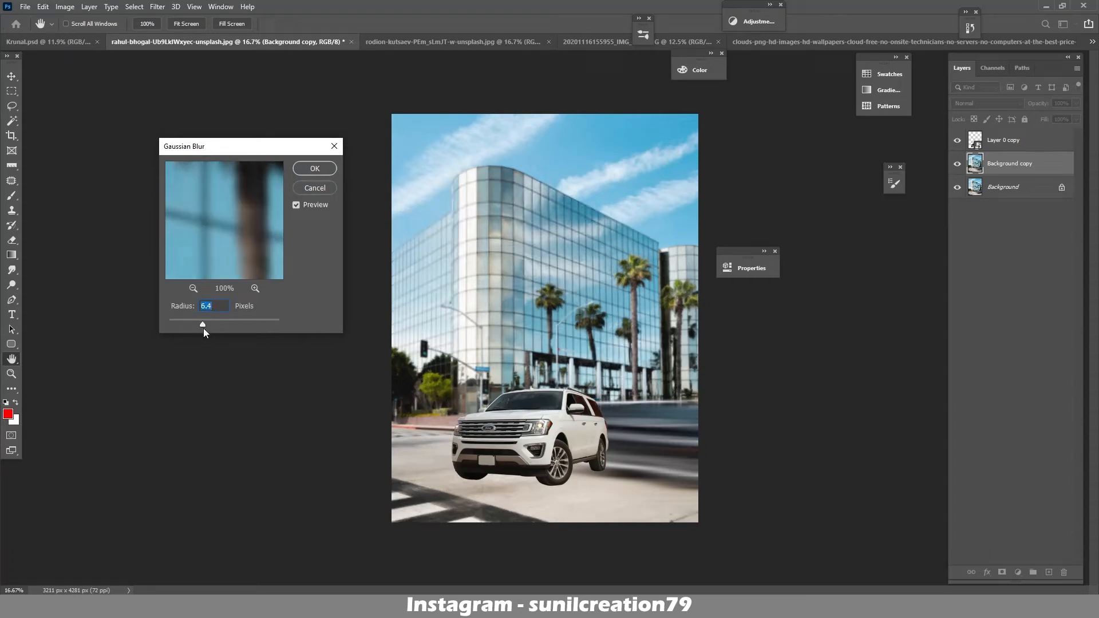
click(315, 168)
- Add a layer mask to the Background copy and paint out its blur over the foreground with a black brush, size 900
click(1001, 572)
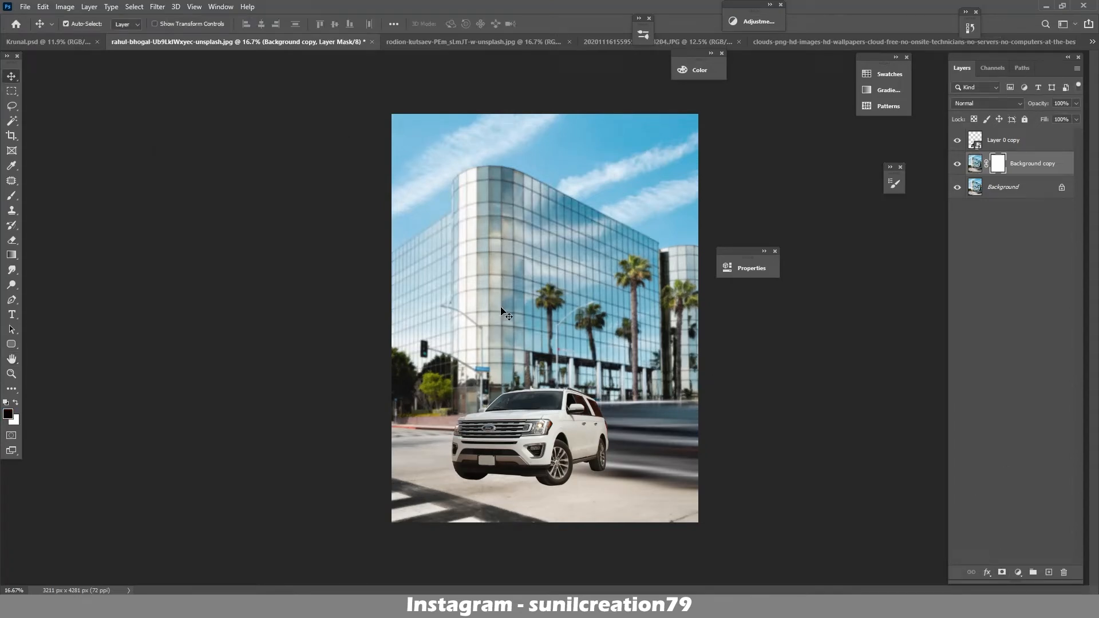
key(b)
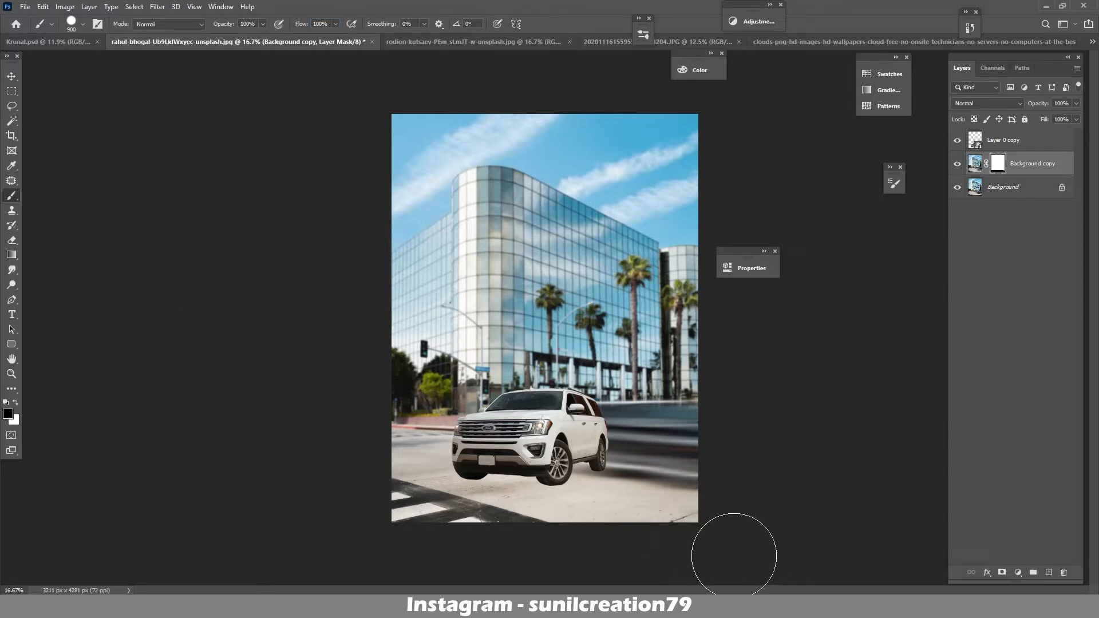
- Apply a Motion Blur at a -6° angle to the Background copy's image, fine-tuning the blur distance
click(975, 166)
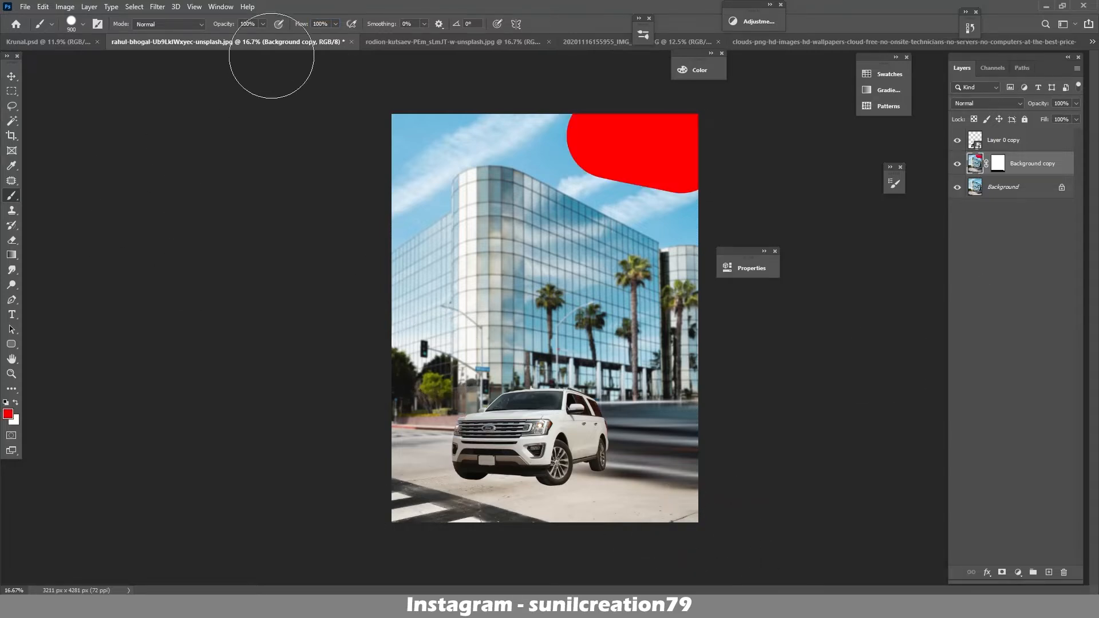
key(ctrl+z)
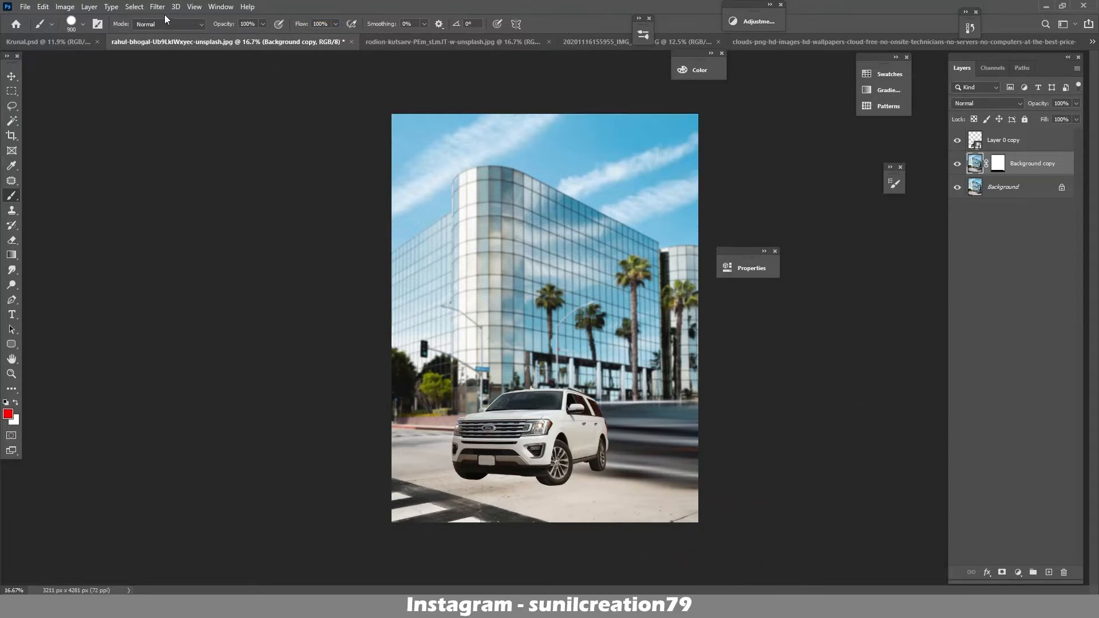
click(158, 6)
mouse_move(166, 135)
click(318, 201)
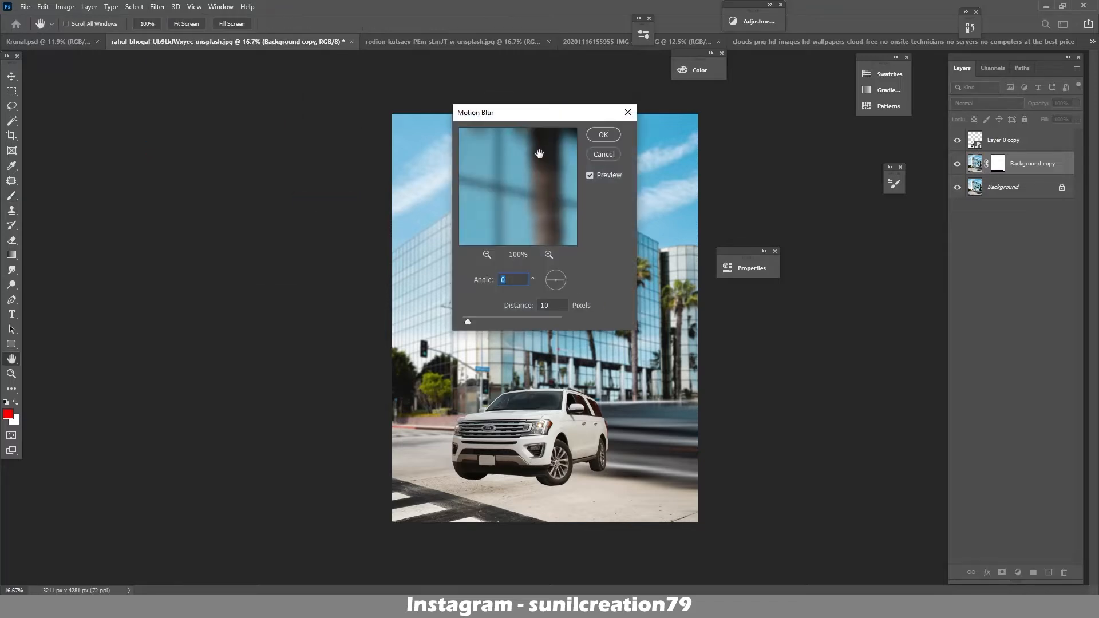
drag(515, 112, 200, 139)
drag(256, 306, 259, 306)
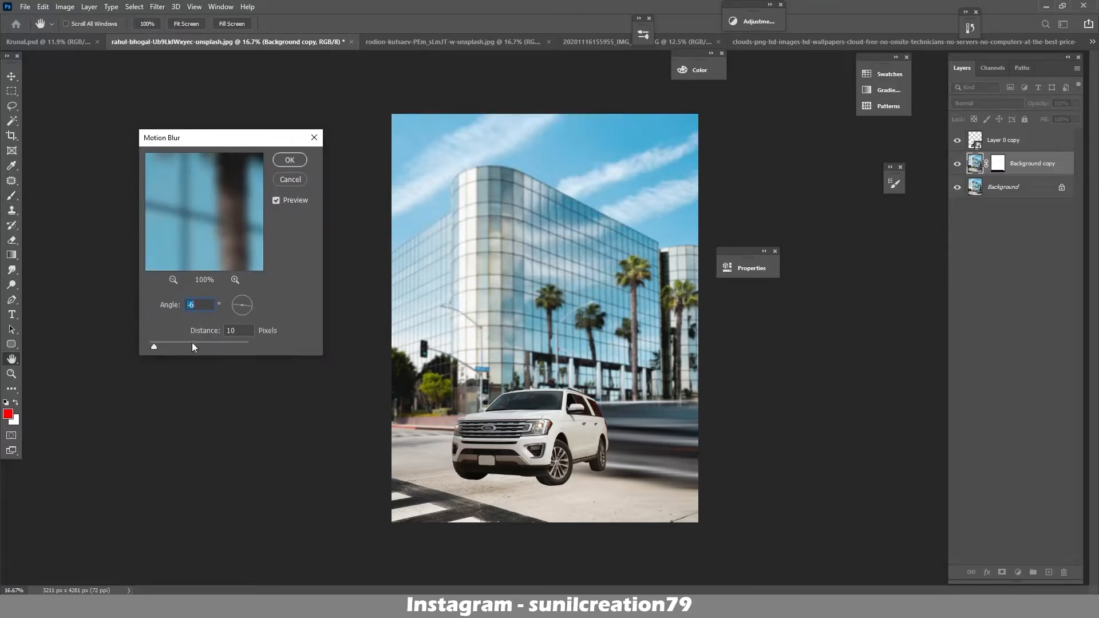
drag(153, 348, 177, 347)
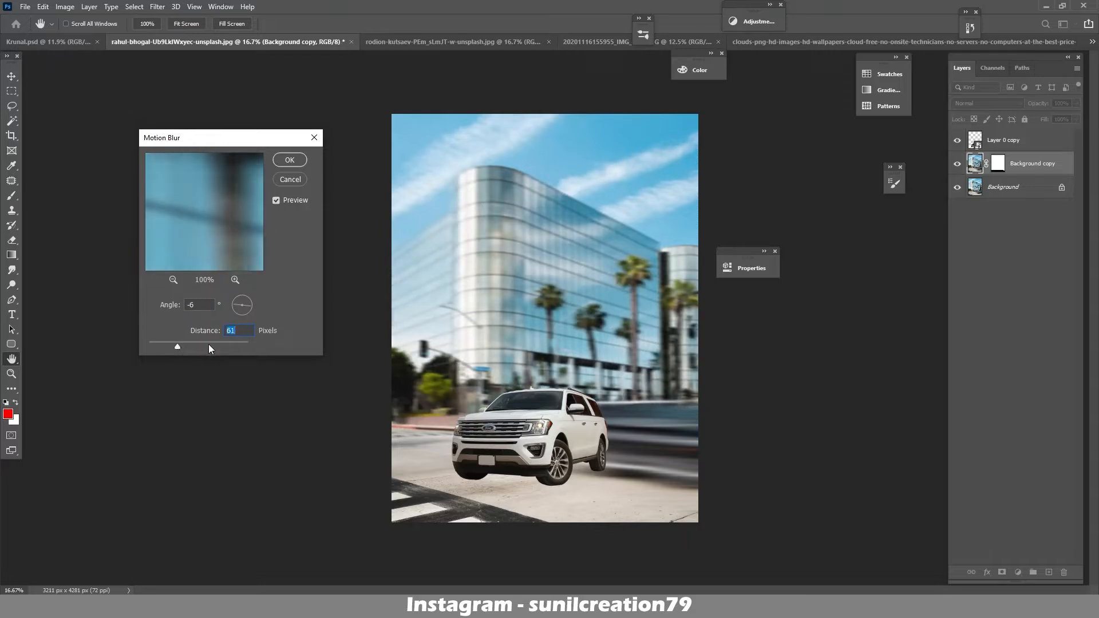
key(Down)
key(Down)
key(Down)
key(Down)
key(Down)
key(Down)
key(Down)
key(Down)
key(Down)
key(Down)
click(293, 160)
key(b)
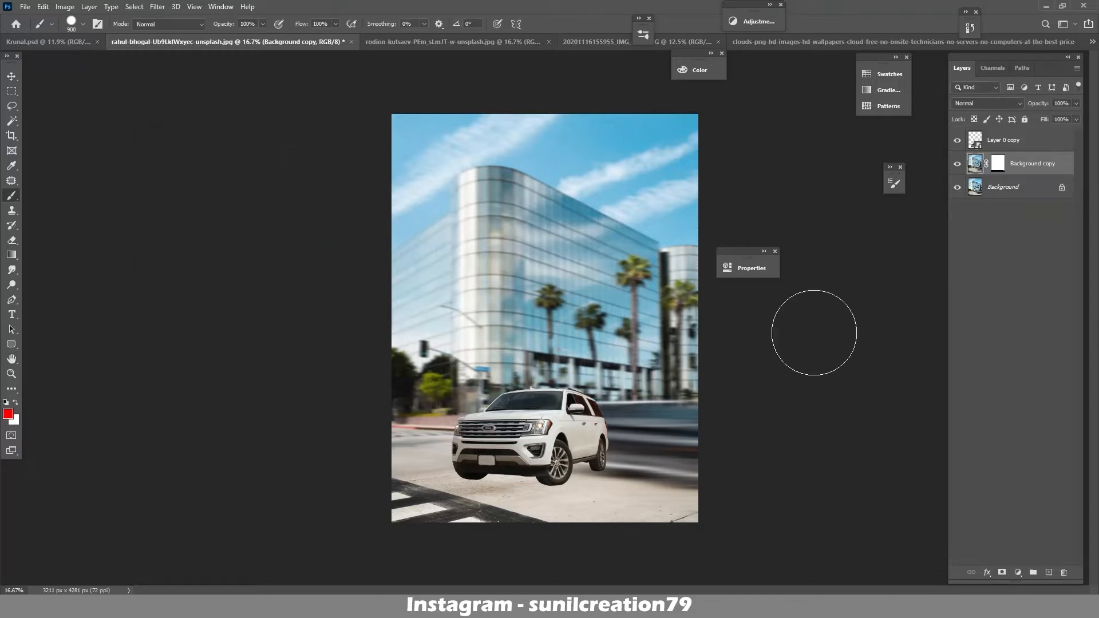
click(1048, 573)
key(ctrl+z)
- Switch to the photo of the standing man, duplicate its Background layer and zoom in on the shoes
click(57, 44)
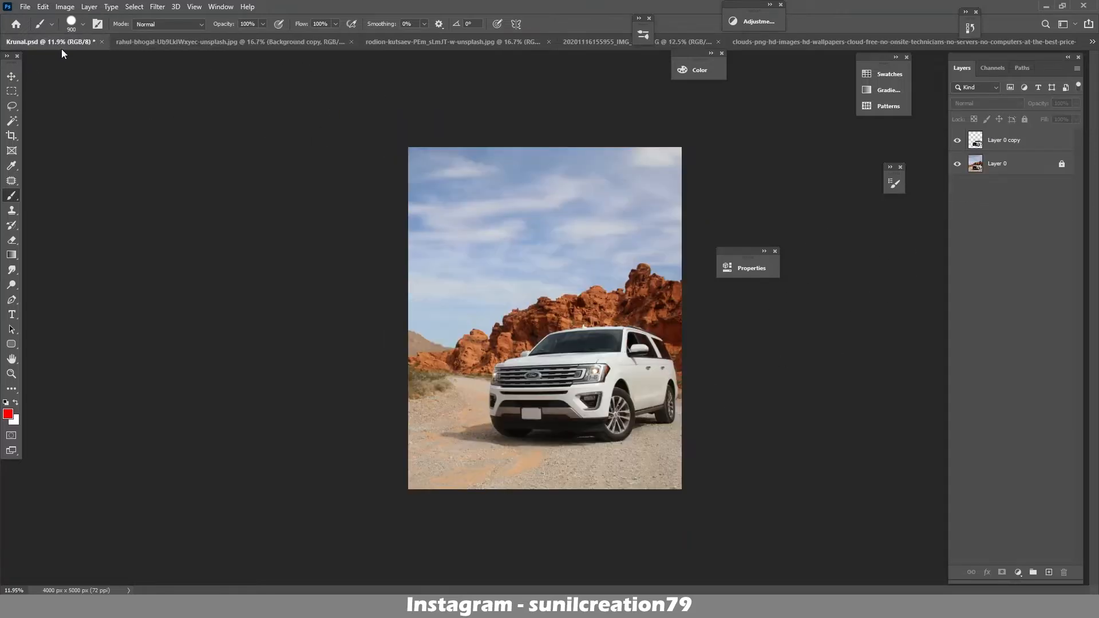
click(153, 43)
click(415, 43)
click(599, 40)
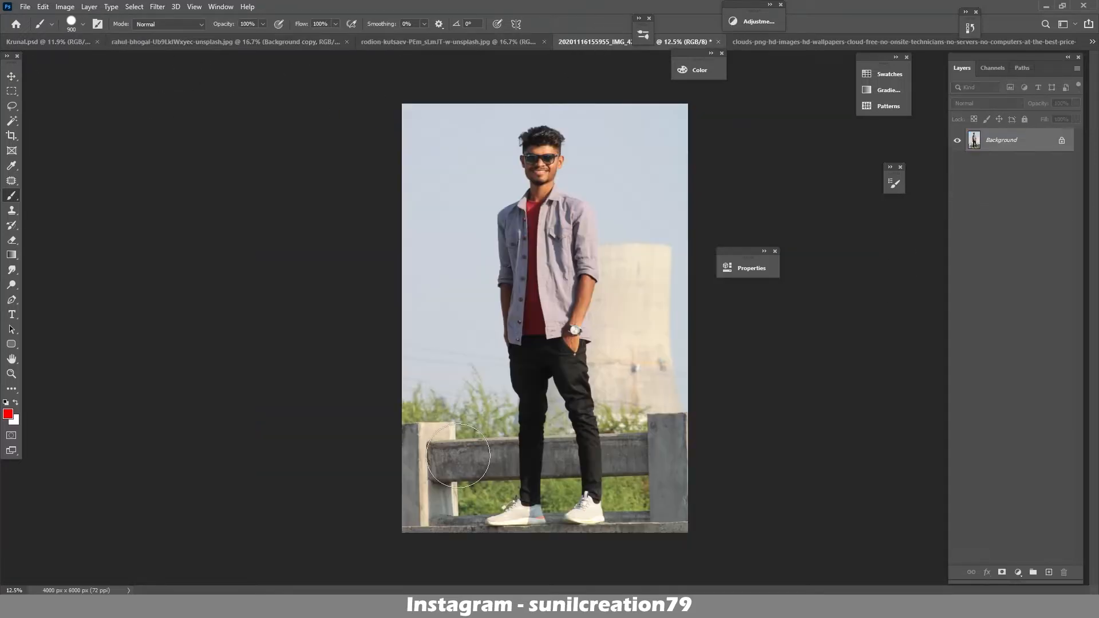
key(z)
drag(515, 530, 572, 530)
key(ctrl+j)
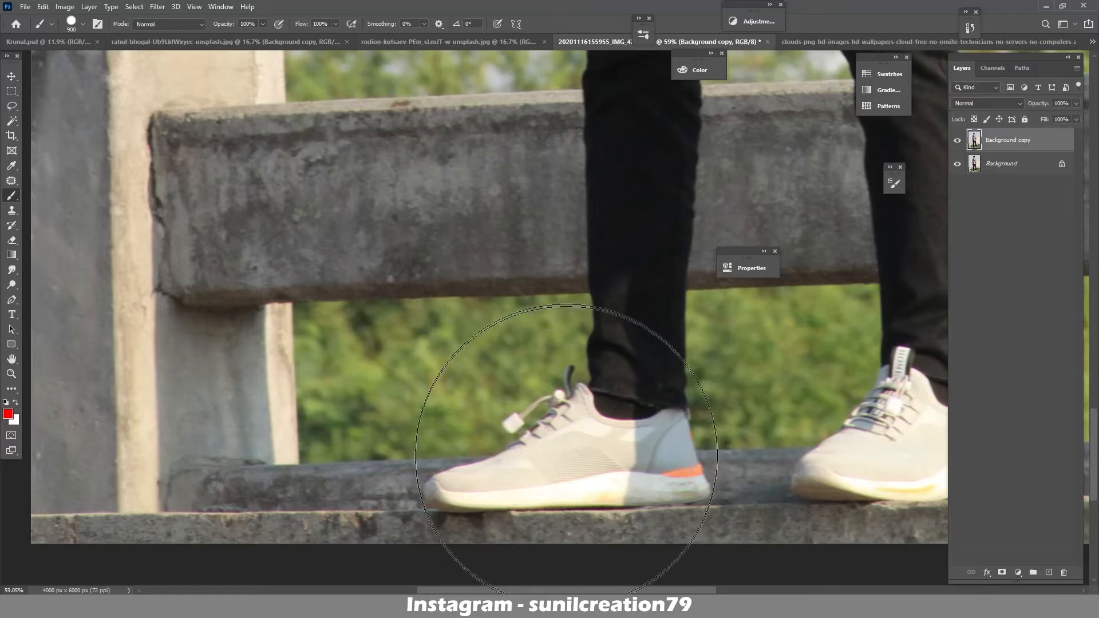
- Start a Pen path at the shoe's heel and trace it along the sole to the toe
key(p)
click(689, 422)
click(696, 460)
click(703, 468)
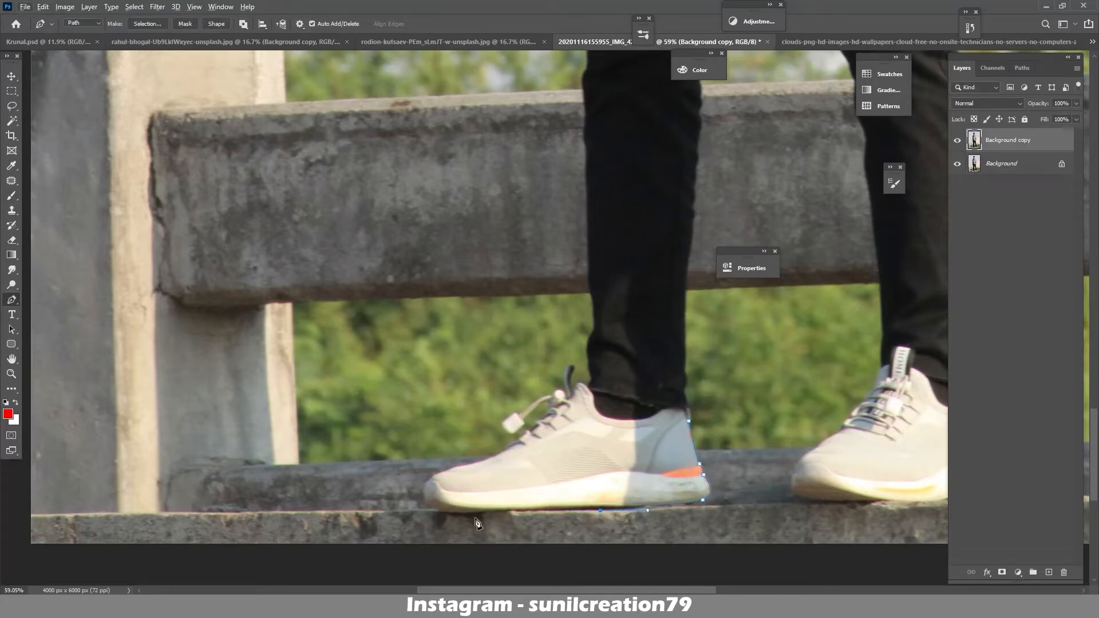
click(426, 505)
- Continue the Pen path from the left shoe's toe over its upper and around the laces
drag(449, 471, 578, 402)
alt+click(449, 470)
alt+click(479, 462)
click(558, 437)
click(565, 432)
click(570, 426)
click(577, 422)
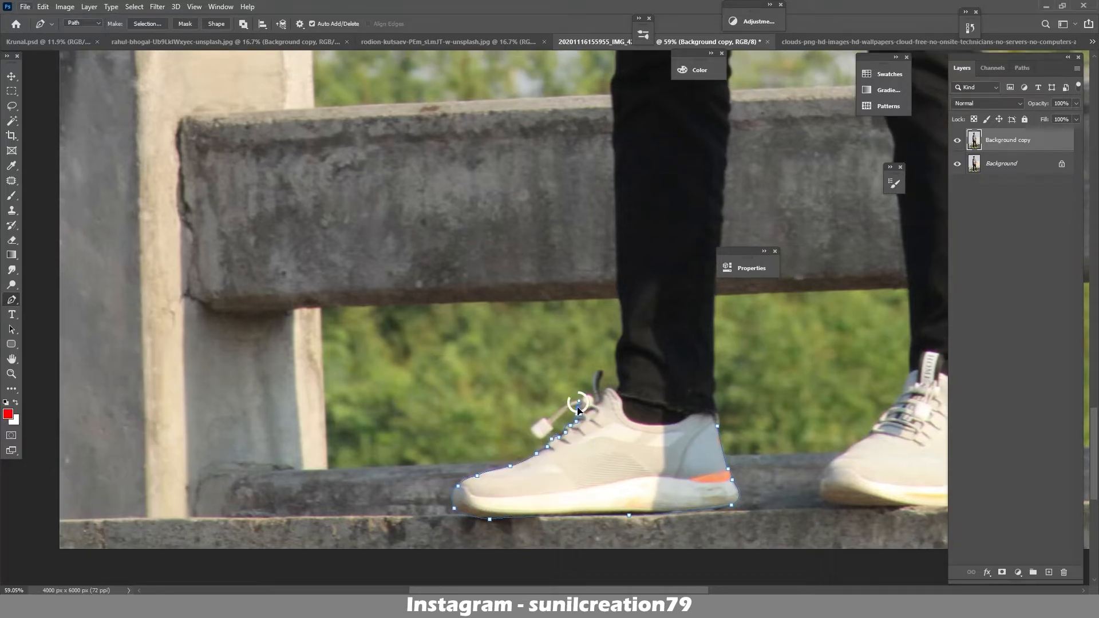
click(586, 391)
- Trace the Pen path up the outer edge of the left trouser leg from the ankle to below the knee
drag(618, 299, 616, 272)
alt+click(618, 299)
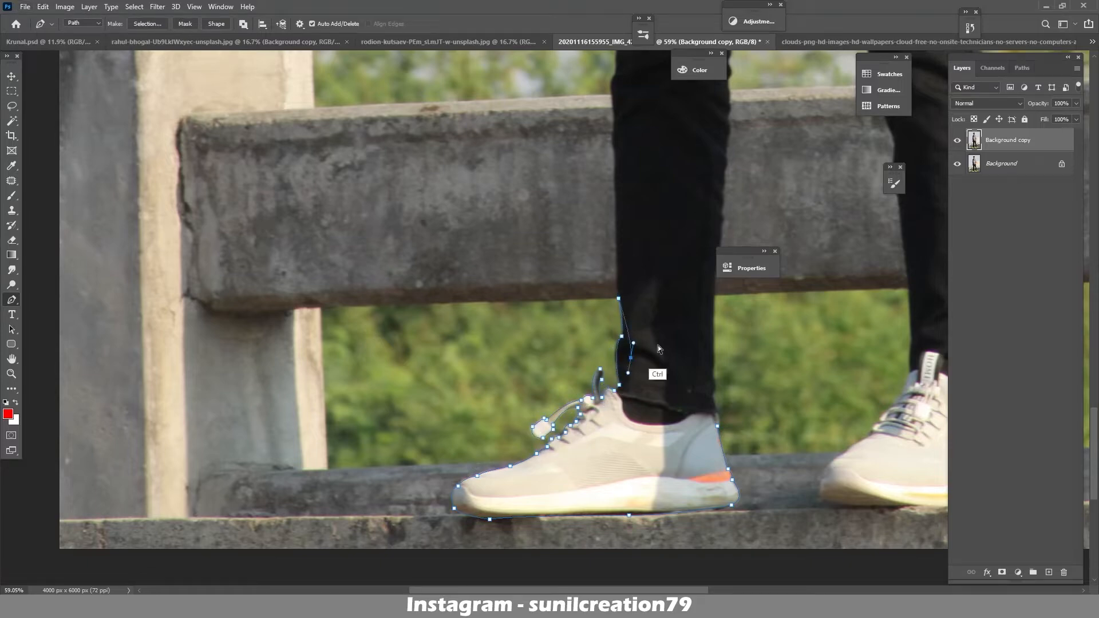
drag(658, 373, 672, 511)
drag(629, 351, 629, 322)
click(624, 224)
drag(642, 206, 678, 393)
click(667, 393)
click(668, 366)
click(661, 353)
drag(662, 342, 669, 336)
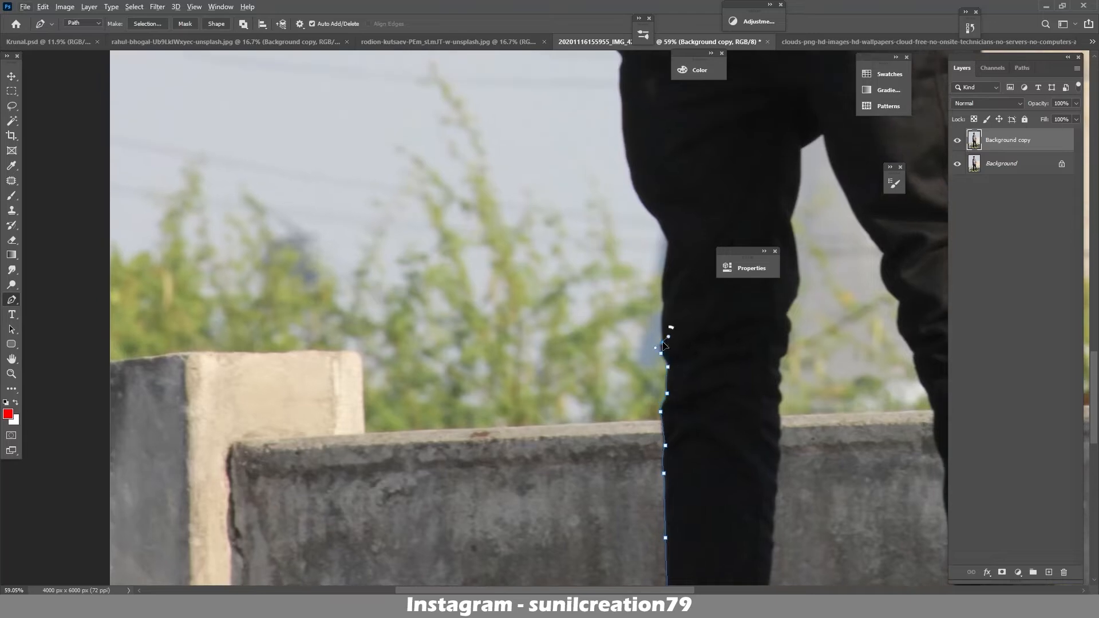
- Continue the Pen path along the left knee and outer thigh up to the hip pocket
drag(670, 286, 695, 388)
click(693, 344)
click(679, 319)
drag(662, 336, 679, 422)
click(671, 356)
click(664, 294)
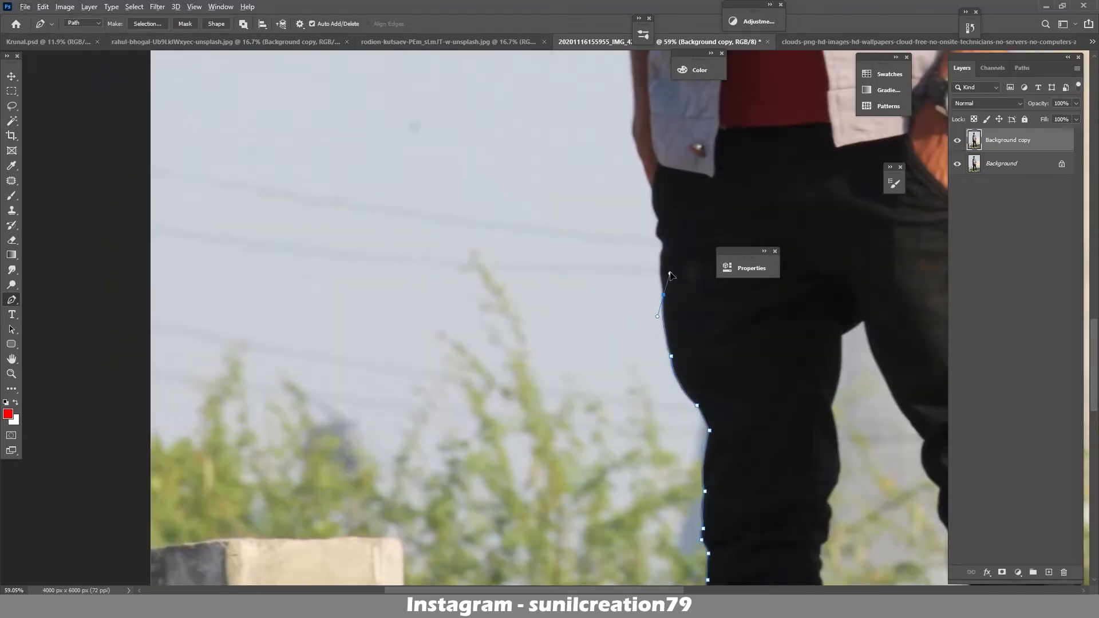
click(664, 246)
click(657, 237)
click(659, 220)
click(652, 205)
click(652, 188)
- Trace the Pen path around the hand at the left pocket and up the forearm to the sleeve cuff
drag(654, 178, 686, 289)
click(669, 264)
click(668, 252)
drag(667, 224, 671, 214)
drag(677, 198, 707, 299)
drag(687, 236, 679, 206)
alt+click(687, 236)
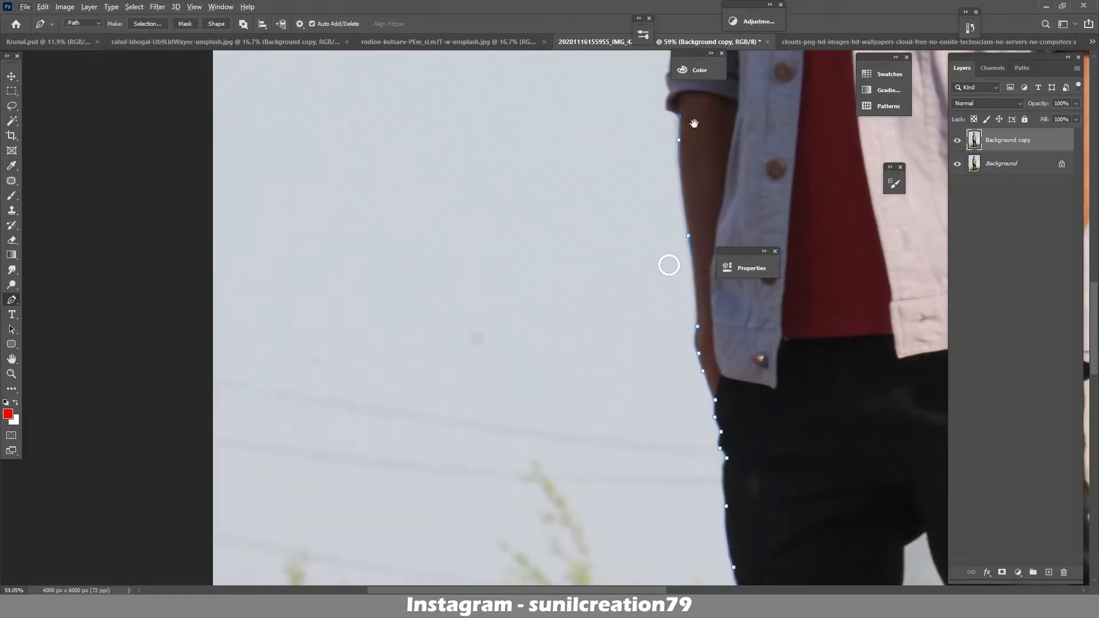
- Trace the Pen path around the rolled-up cuff of the left jacket sleeve
drag(694, 123, 728, 291)
click(703, 277)
click(704, 260)
click(702, 249)
click(705, 240)
click(702, 228)
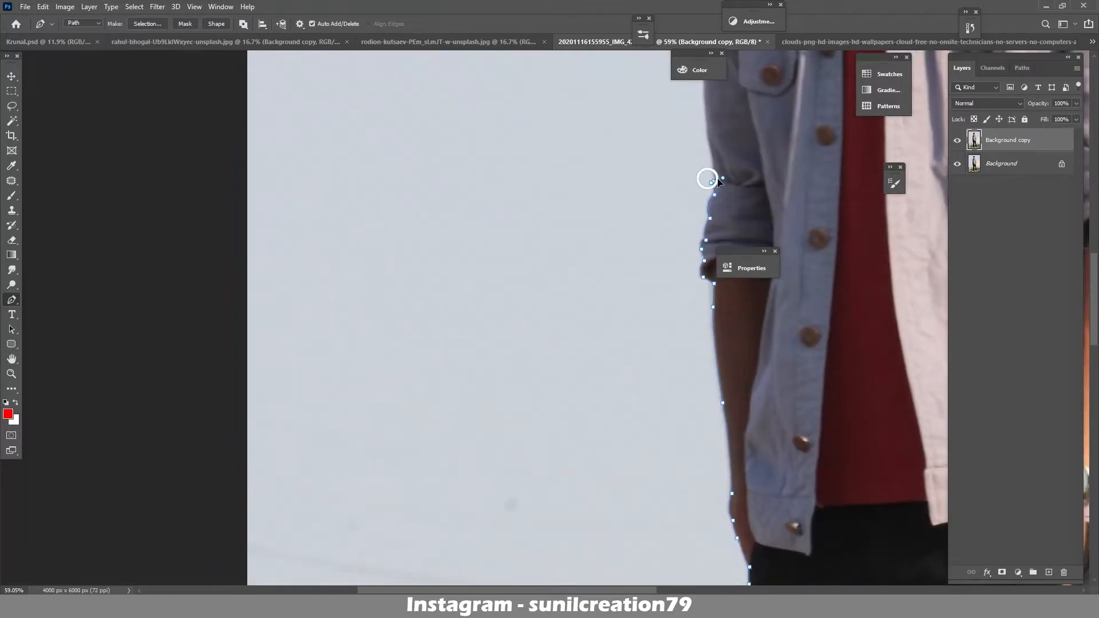
click(713, 167)
- Continue the Pen path up the left upper sleeve and round the shoulder
drag(708, 136, 600, 288)
drag(598, 227, 603, 212)
drag(602, 148, 568, 301)
drag(580, 229, 607, 216)
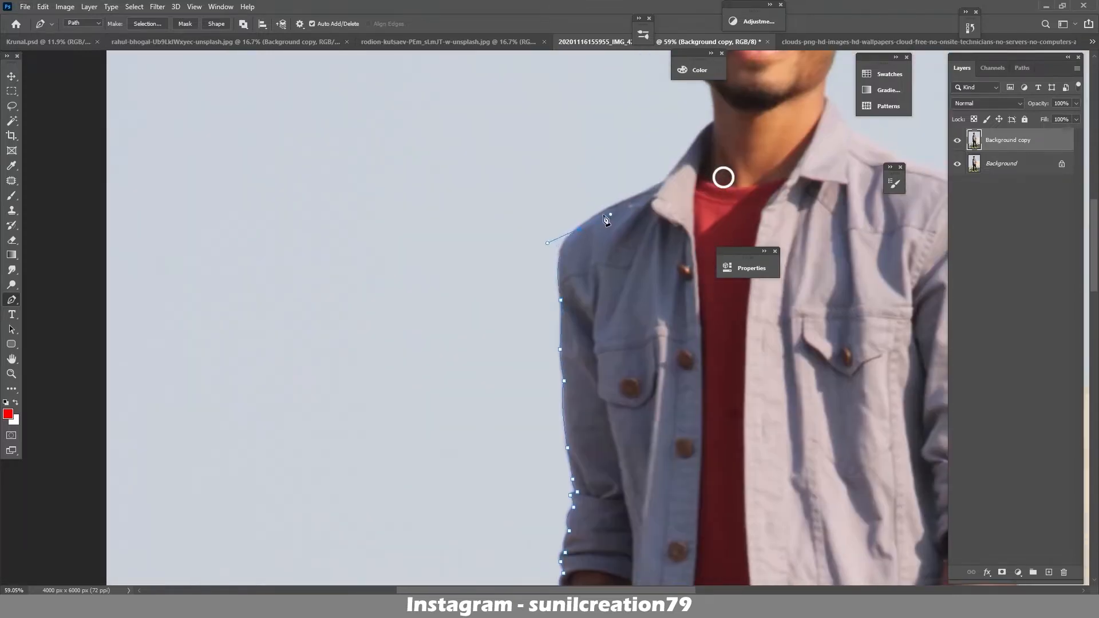
- Trace the Pen path along the left collar, neck and jaw to the ear
alt+click(634, 195)
drag(672, 173, 680, 162)
alt+click(672, 173)
drag(699, 138, 590, 246)
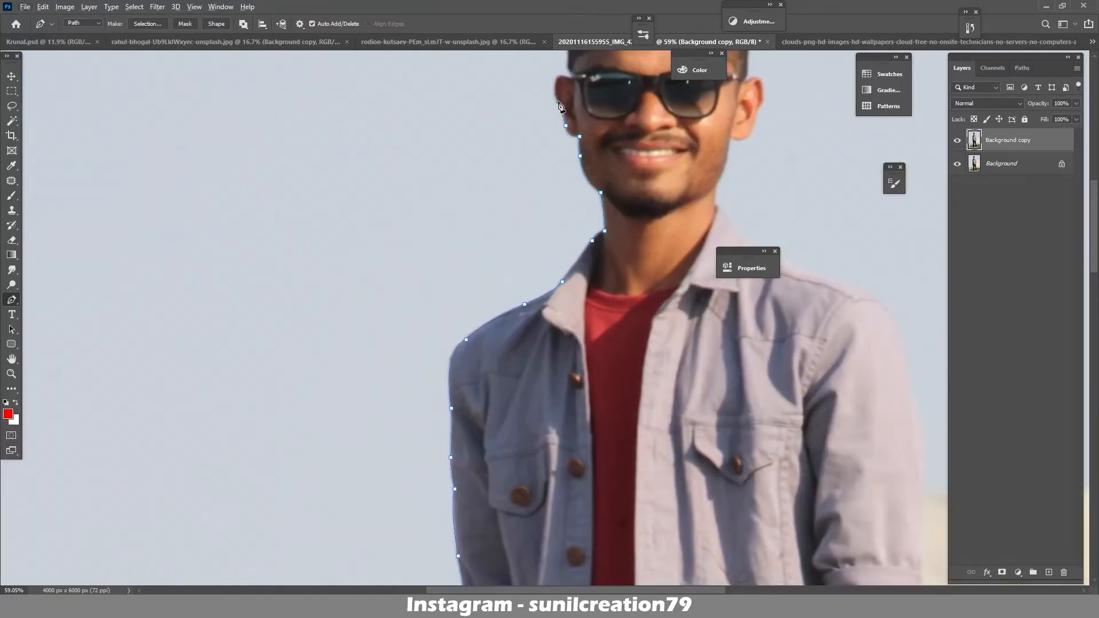
click(558, 102)
- Trace the Pen path around the left ear, up the temple and across the top of the hair
drag(556, 99, 585, 178)
drag(590, 154, 602, 278)
drag(594, 239, 595, 227)
drag(595, 206, 612, 162)
drag(620, 164, 627, 174)
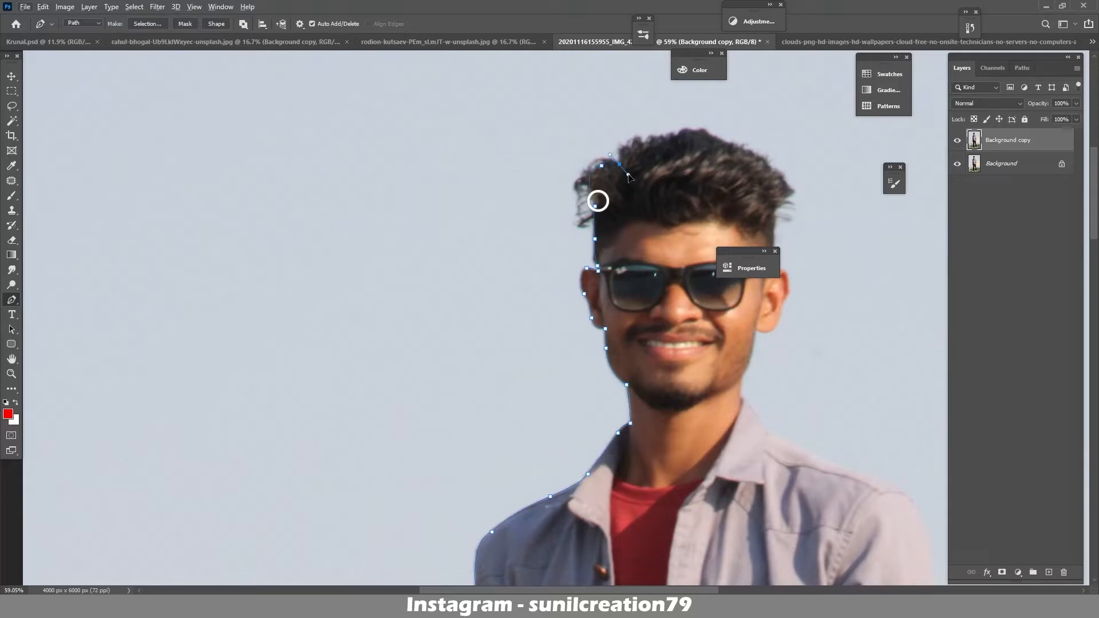
click(656, 142)
drag(715, 139, 719, 145)
click(774, 212)
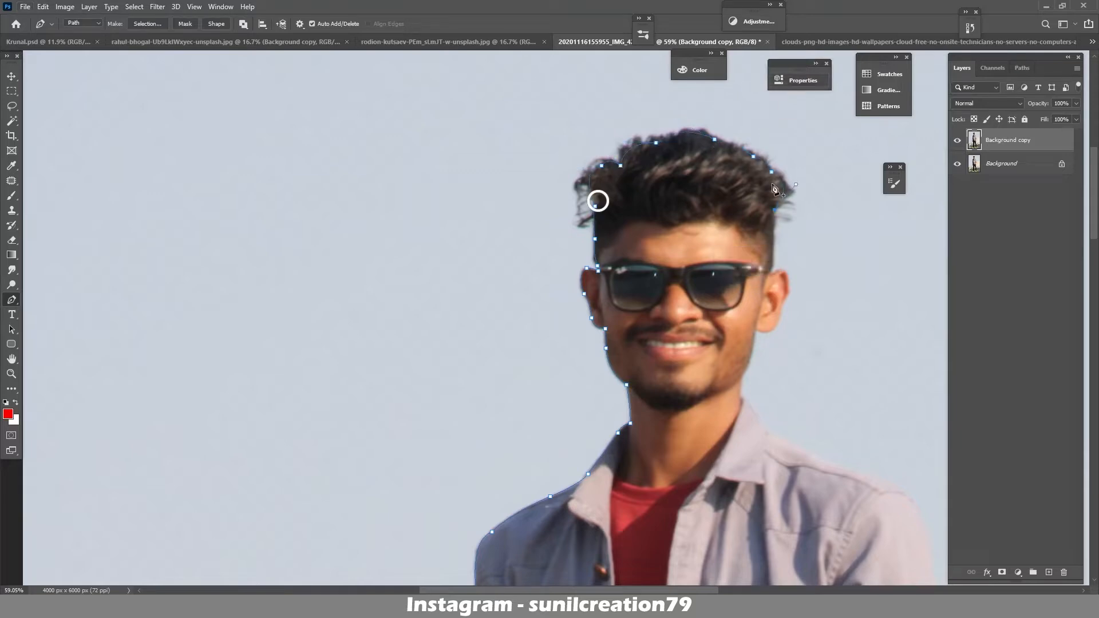
- Bring the Pen path down the right side of the hair and around the right ear
scroll(772, 275, up, 4)
drag(771, 272, 728, 196)
click(739, 190)
drag(755, 202, 756, 220)
click(748, 236)
drag(737, 272, 733, 278)
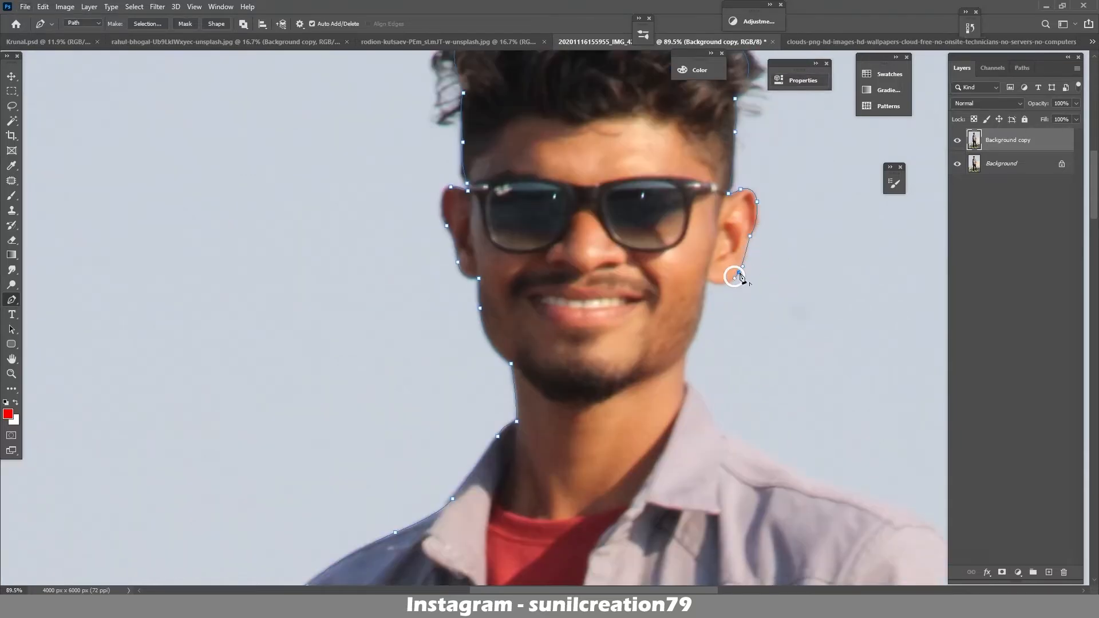
click(708, 281)
- Trace the Pen path down the right jaw and neck and along the jacket collar
drag(629, 243, 605, 226)
alt+click(626, 250)
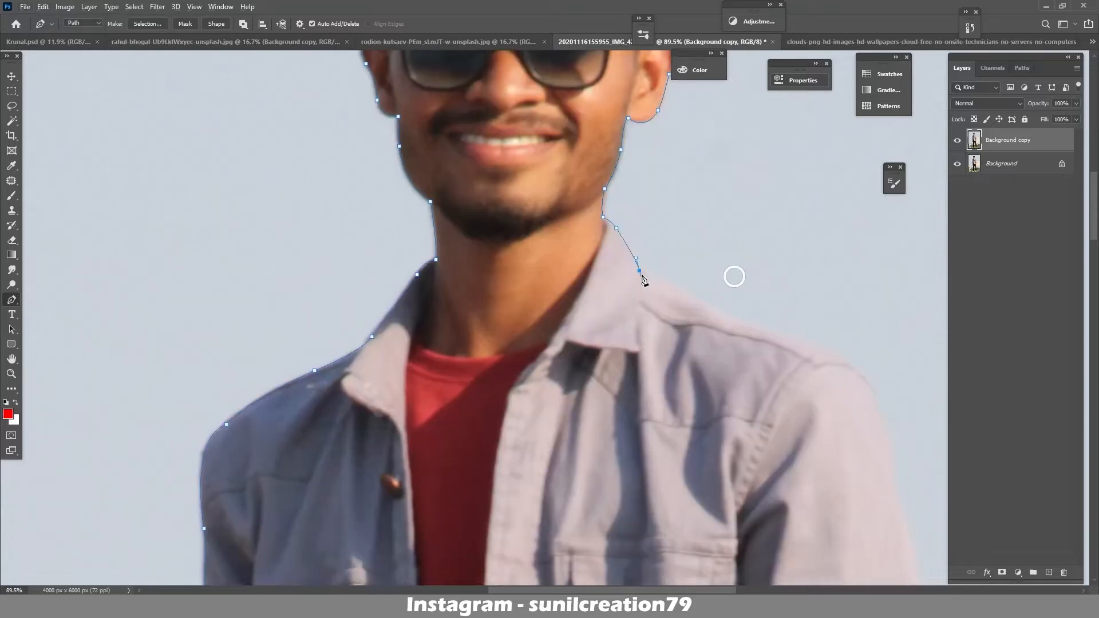
drag(645, 282, 591, 215)
drag(649, 235, 688, 258)
- Continue the Pen path over the right shoulder and down the upper sleeve
drag(687, 216, 636, 157)
drag(716, 221, 725, 227)
drag(770, 277, 772, 312)
drag(733, 245, 739, 268)
drag(737, 257, 676, 159)
drag(693, 293, 690, 327)
alt+click(693, 292)
- Trace the Pen path down the lower right sleeve and around its rolled-up cuff
drag(691, 309, 633, 199)
drag(634, 283, 630, 310)
alt+click(634, 282)
click(632, 335)
drag(635, 343, 616, 211)
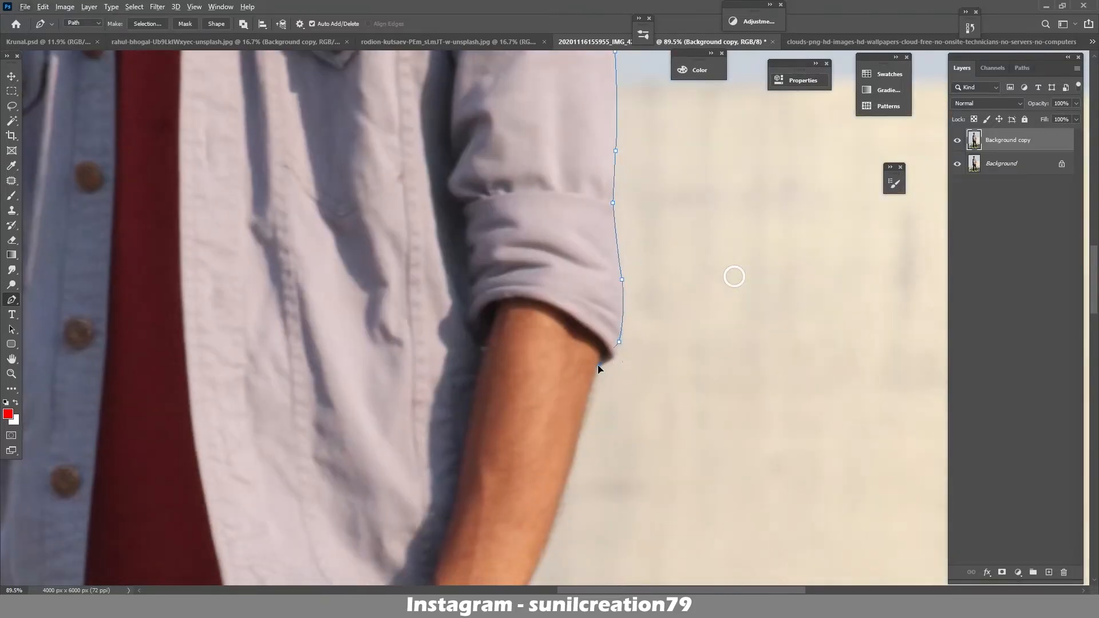
click(599, 365)
- Trace the Pen path down the right forearm and around the jacket's lower hem to the trousers
drag(564, 486, 499, 246)
click(488, 284)
drag(471, 334, 518, 260)
drag(520, 254, 508, 266)
click(544, 385)
drag(557, 454, 555, 485)
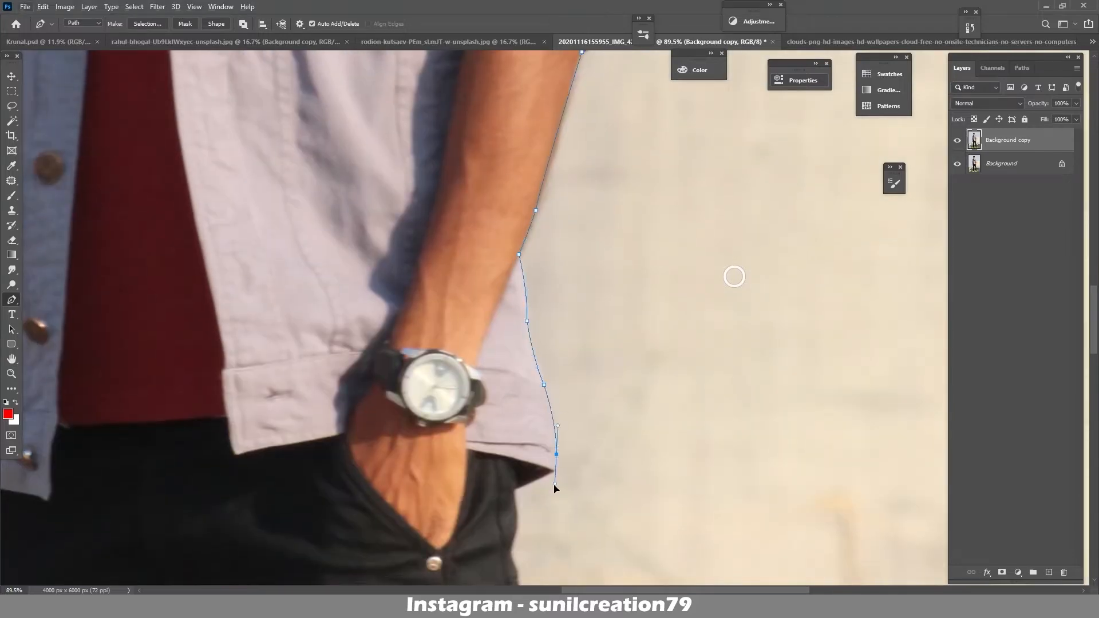
click(515, 487)
- Continue the Pen path down the right hip and outer thigh of the trousers
drag(518, 516, 543, 395)
drag(533, 416, 559, 349)
drag(559, 349, 555, 392)
alt+click(559, 349)
alt+click(560, 404)
click(560, 419)
drag(564, 476, 592, 394)
drag(591, 394, 569, 421)
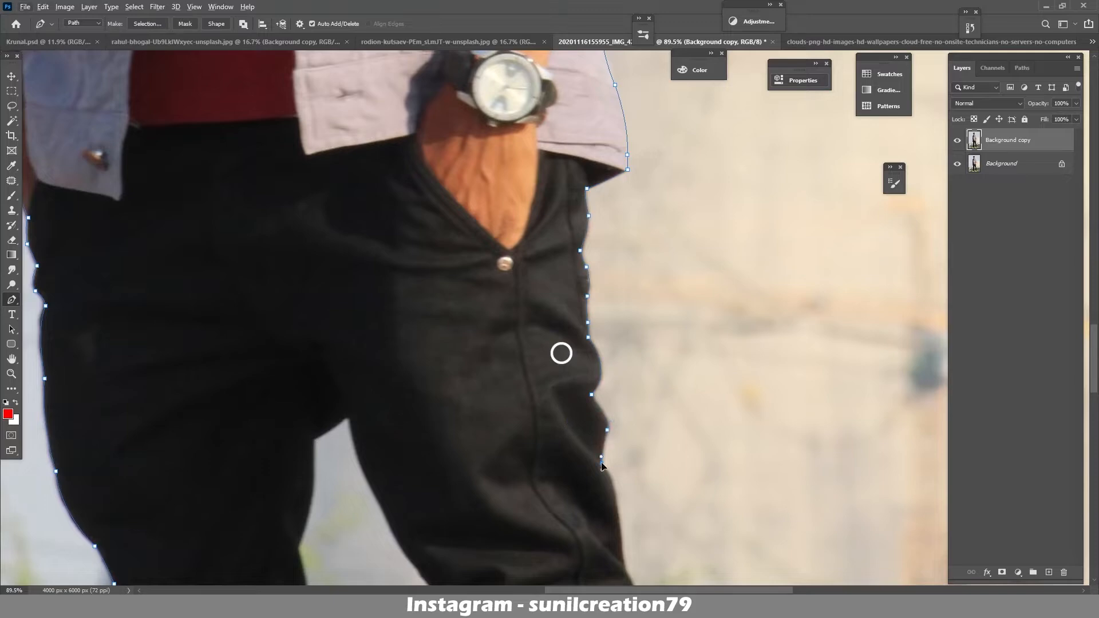
drag(601, 467, 649, 331)
- Trace the Pen path around the fabric folds at the right knee's outer edge
drag(670, 435, 726, 301)
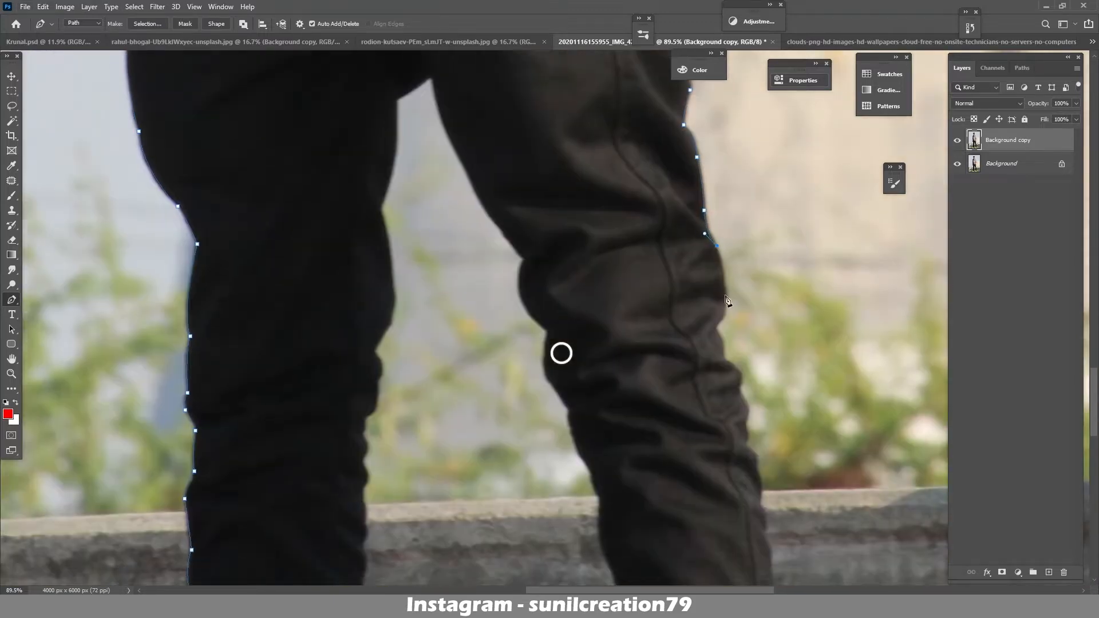
drag(720, 338, 726, 347)
alt+click(720, 337)
drag(722, 356, 719, 362)
alt+click(722, 355)
drag(738, 438, 745, 366)
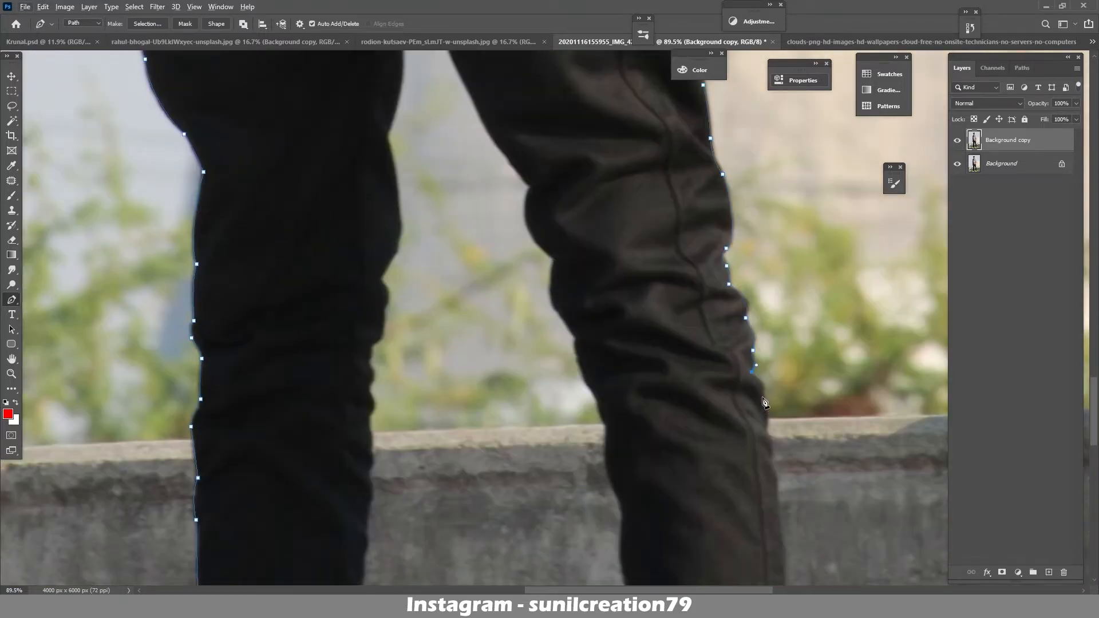
- Trace the Pen path down the outer edge of the right lower leg to the shoe's heel opening
alt+click(771, 457)
drag(771, 457, 765, 288)
click(769, 322)
click(778, 392)
click(783, 508)
drag(784, 508, 789, 338)
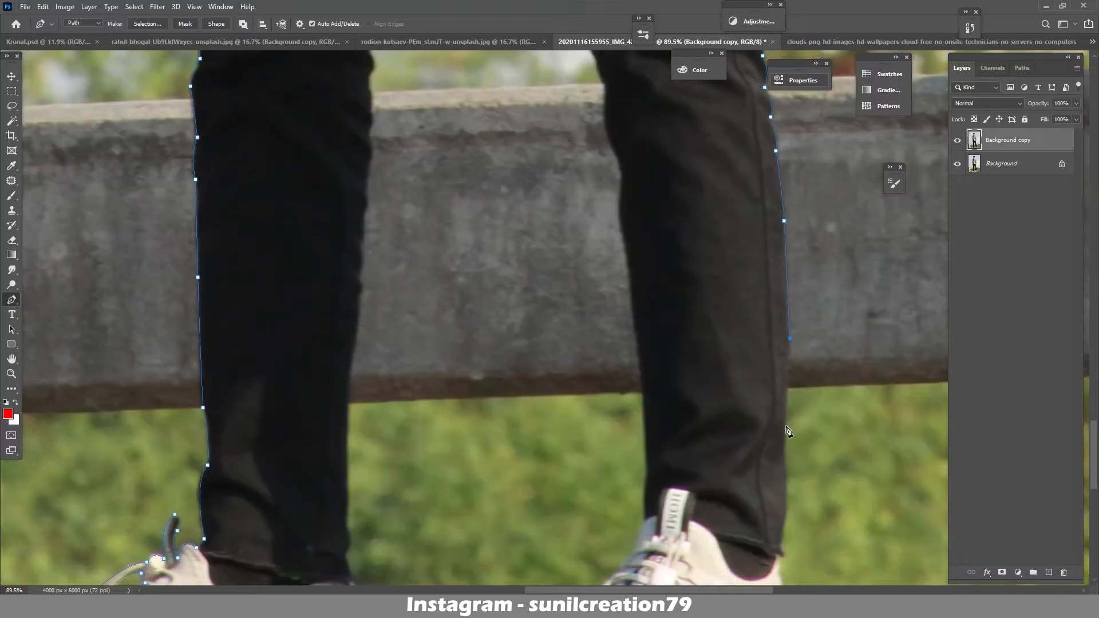
alt+click(786, 481)
drag(787, 481, 778, 549)
alt+click(781, 532)
drag(791, 552, 766, 372)
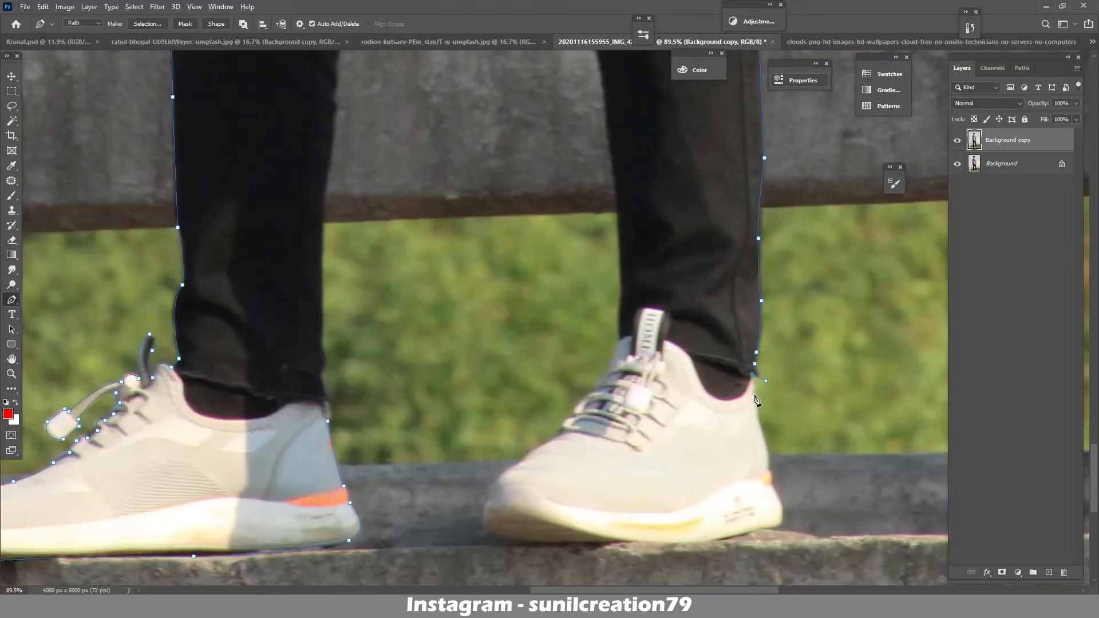
- Trace the Pen path around the right shoe's heel and along its sole toward the toe
click(769, 477)
drag(768, 477, 763, 365)
click(771, 411)
click(735, 421)
click(644, 426)
click(548, 430)
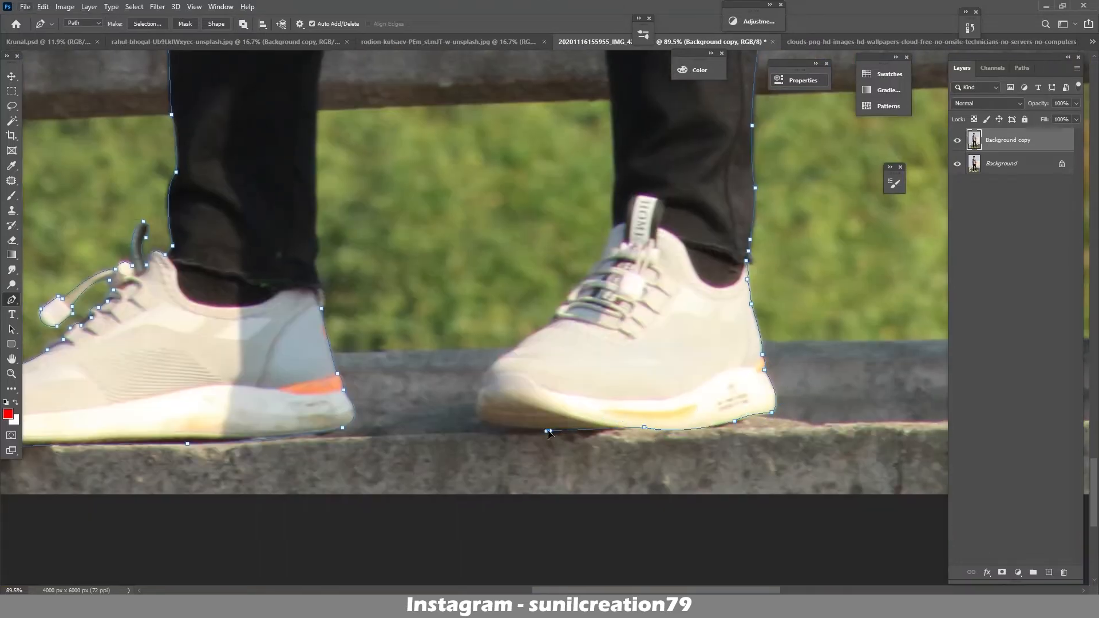
- Continue the Pen path around the right shoe's toe and up over the laces to the tongue
click(496, 361)
click(517, 346)
click(594, 268)
click(606, 255)
click(614, 229)
- Trace the Pen path up the inner edge of the right lower leg from the ankle
drag(614, 228, 689, 339)
drag(692, 285, 697, 261)
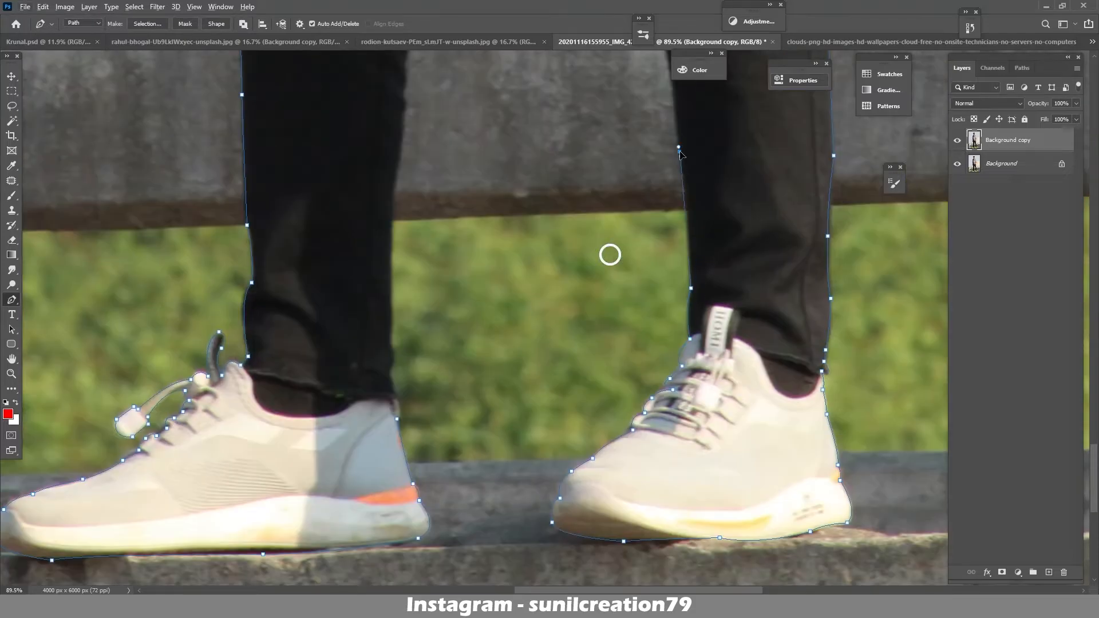
drag(679, 151, 682, 366)
click(668, 259)
click(669, 213)
drag(657, 174, 683, 256)
drag(685, 211, 685, 170)
- Continue the Pen path around the right knee's inner folds and up the inner thigh
click(666, 170)
drag(655, 126, 655, 112)
drag(656, 118, 719, 271)
click(698, 247)
drag(698, 200, 666, 121)
click(675, 126)
drag(675, 129, 720, 304)
drag(661, 219, 656, 204)
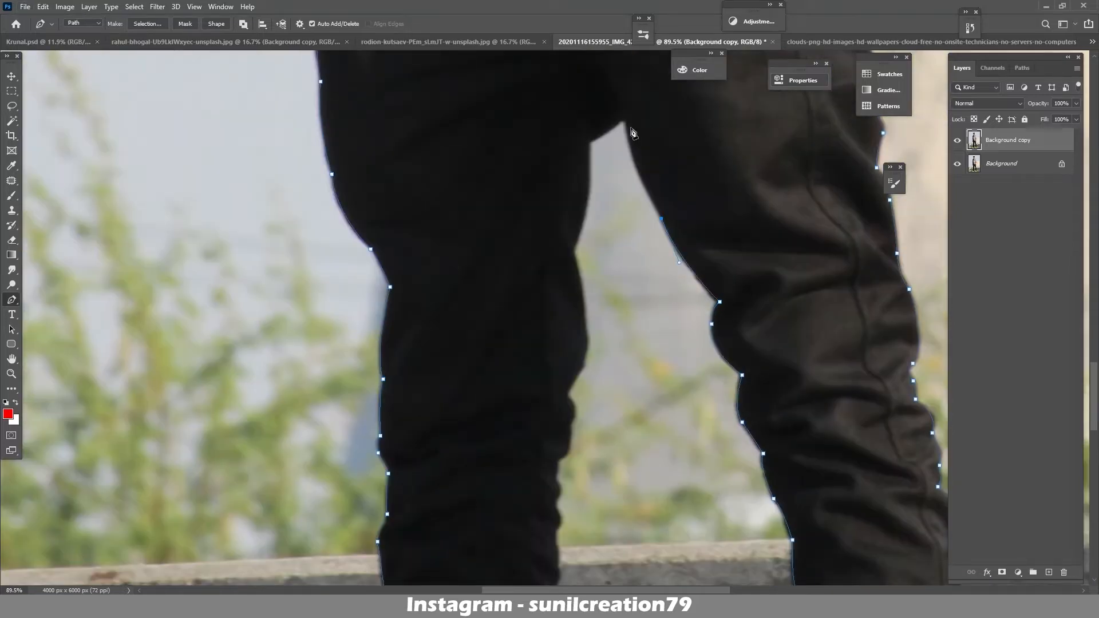
- Take the Pen path around the crotch and down the left leg's inner thigh to the knee
drag(590, 141, 581, 150)
click(586, 142)
drag(575, 248, 557, 308)
alt+click(575, 247)
click(575, 260)
alt+click(577, 376)
- Continue the Pen path around the left leg's inner knee folds down to just above the concrete wall
drag(577, 377, 599, 272)
click(597, 294)
drag(585, 332, 573, 377)
click(582, 348)
drag(621, 345, 626, 257)
click(590, 295)
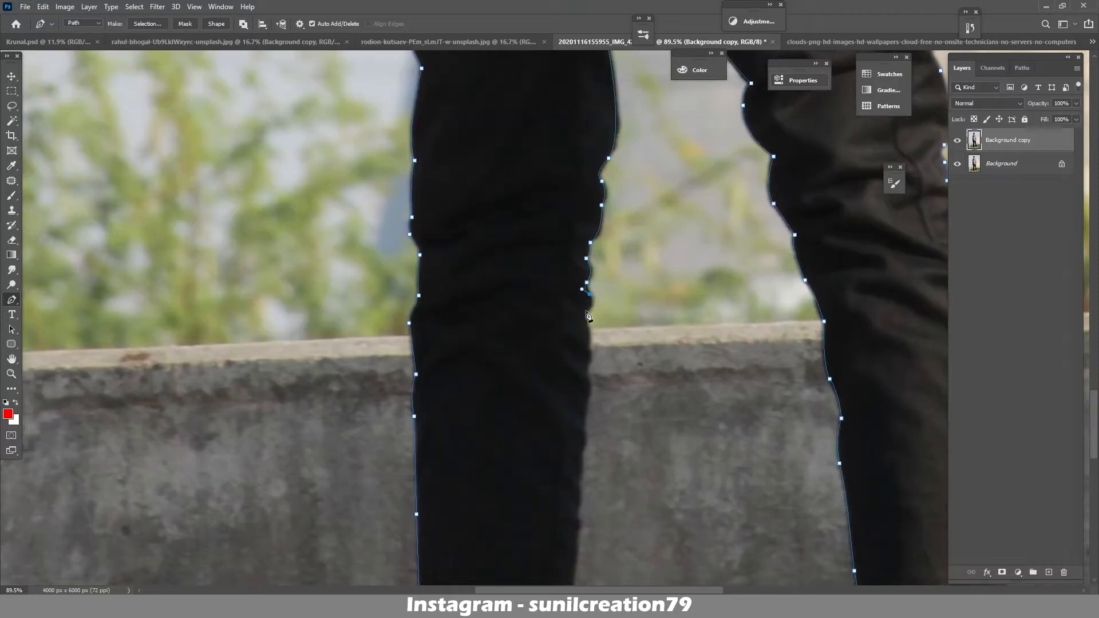
- Trace the Pen path down the left lower leg's inner edge alongside the concrete wall
drag(585, 357, 605, 214)
drag(606, 269, 599, 285)
drag(605, 313, 610, 226)
drag(610, 242, 604, 247)
drag(610, 269, 604, 279)
click(608, 292)
drag(605, 335, 599, 362)
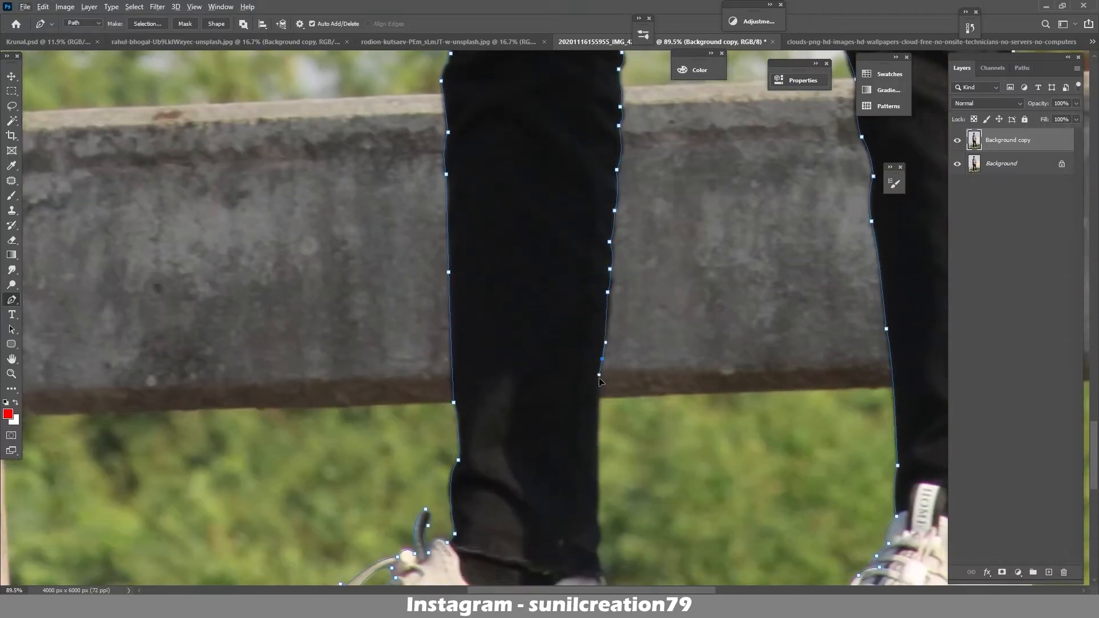
- Finish the Pen path down the left trouser hem and close it at the shoe's heel
alt+click(603, 337)
key(ctrl+z)
alt+click(604, 335)
drag(599, 416, 631, 307)
alt+click(598, 417)
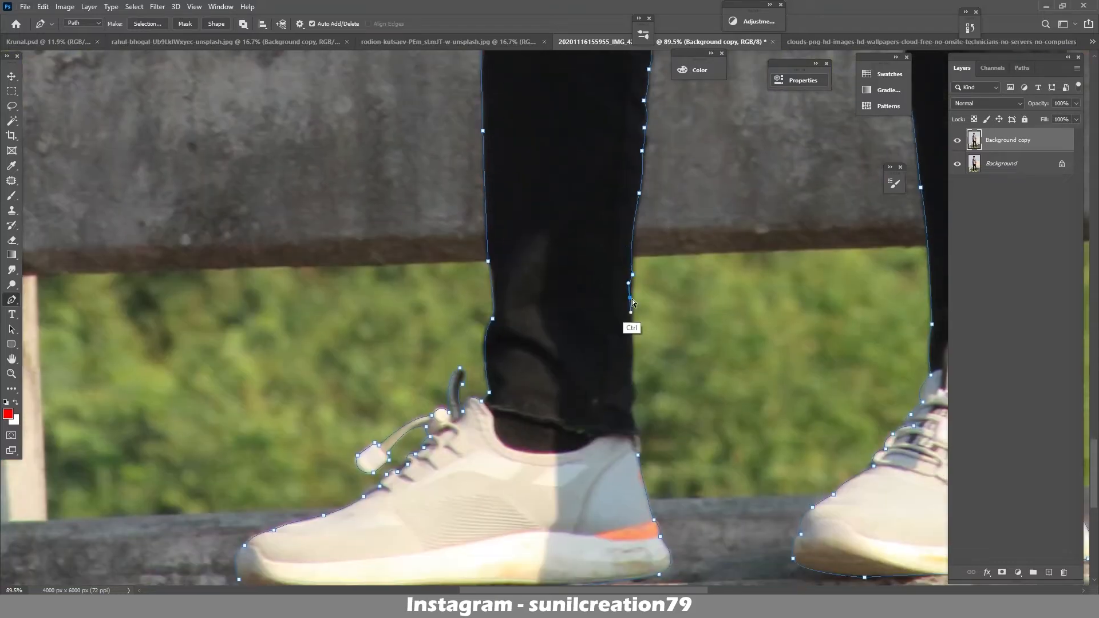
alt+click(630, 408)
drag(630, 408, 633, 444)
alt+click(634, 433)
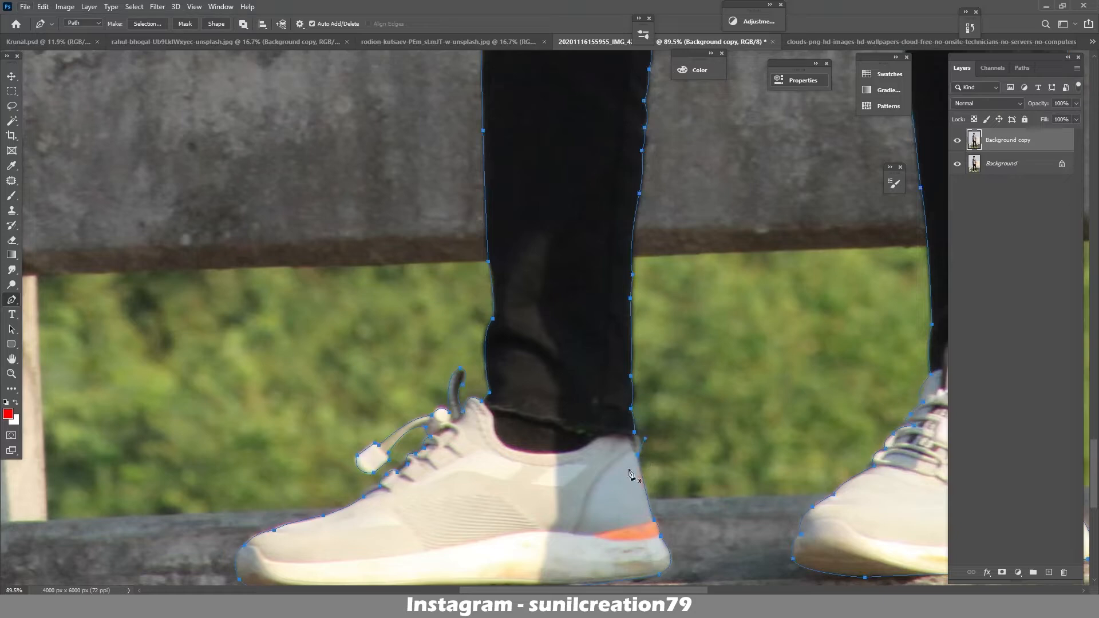
- Convert the closed path to a selection, mask the Background copy layer with it and apply the mask
key(ctrl+Return)
key(z)
drag(730, 275, 667, 296)
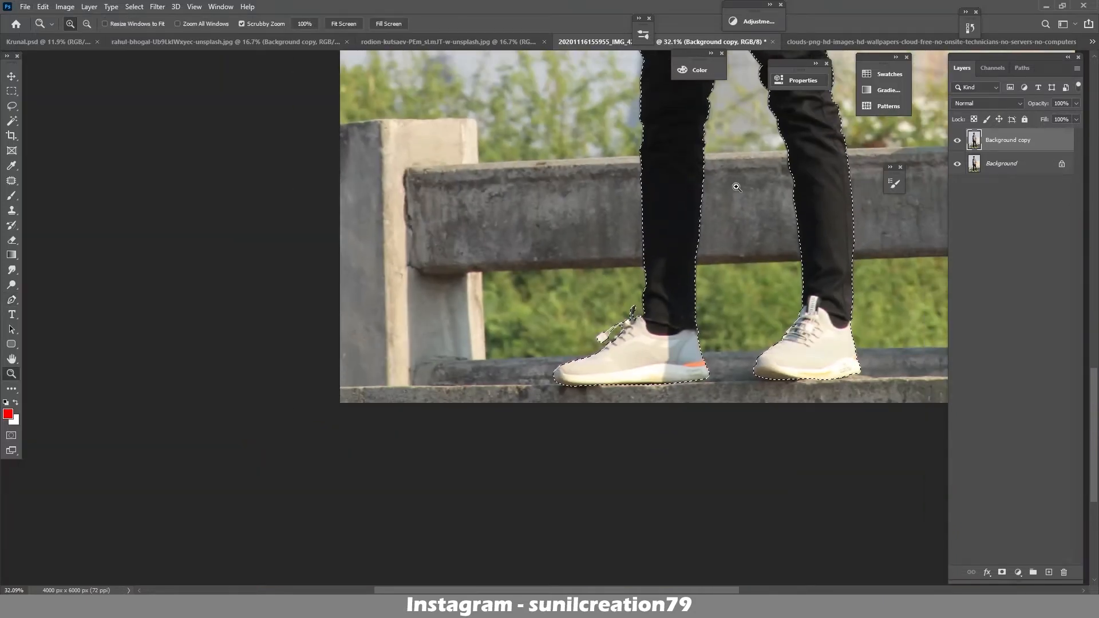
drag(736, 184, 684, 196)
key(p)
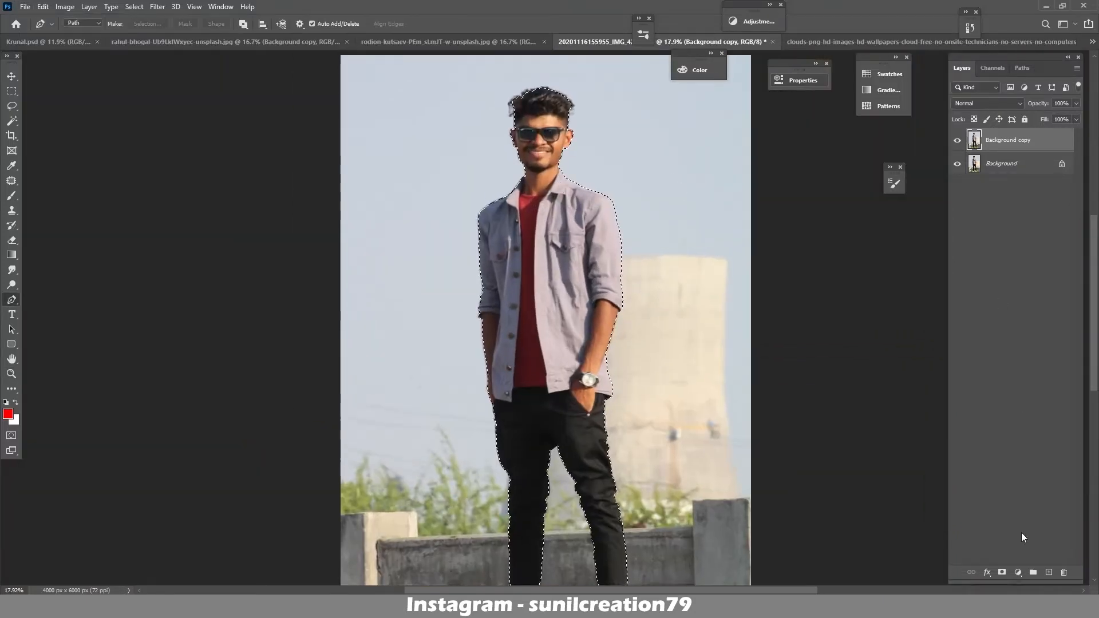
click(1002, 572)
right_click(993, 153)
click(1019, 176)
- Move the cut-out man into the city building composite document
key(v)
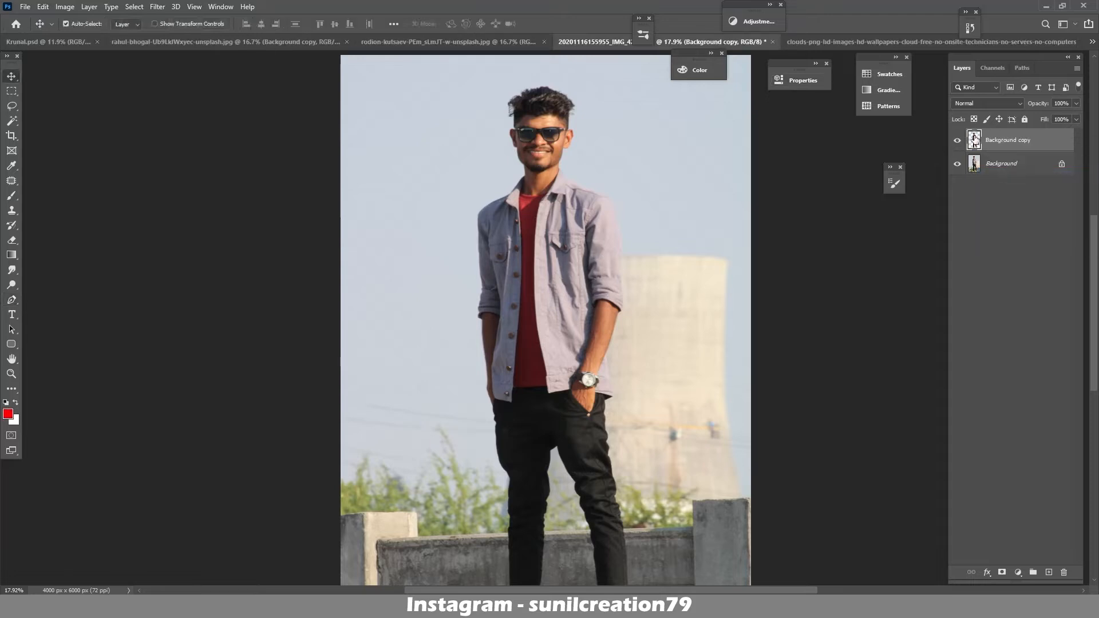
drag(973, 141, 207, 61)
drag(224, 80, 532, 435)
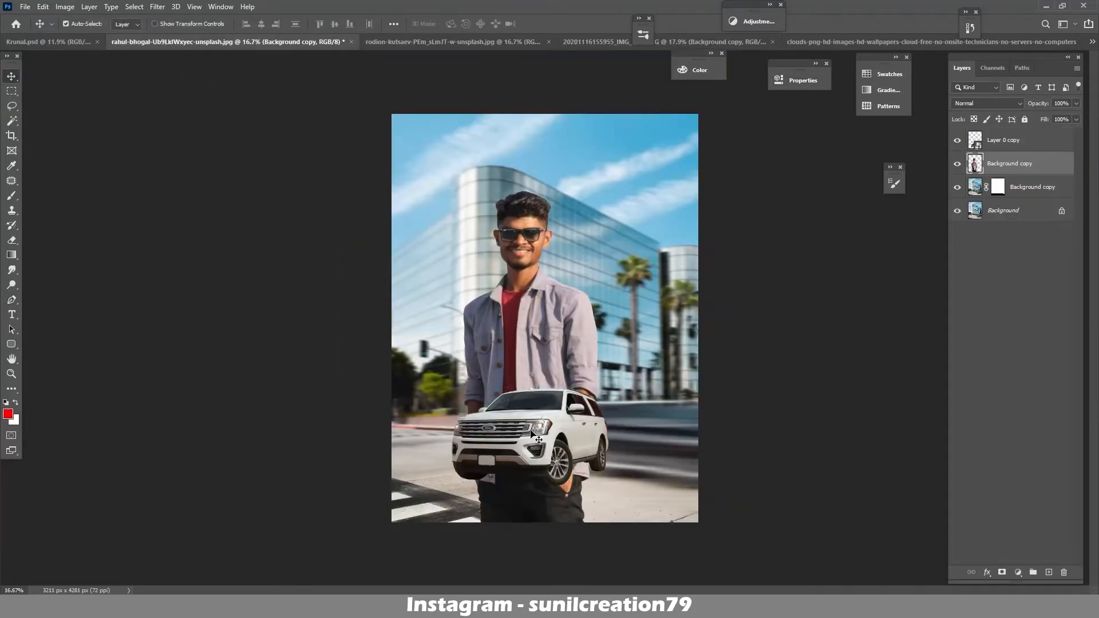
- Convert the man's layer to a smart object and place it above the car layer
right_click(1001, 168)
click(938, 269)
drag(998, 170, 999, 136)
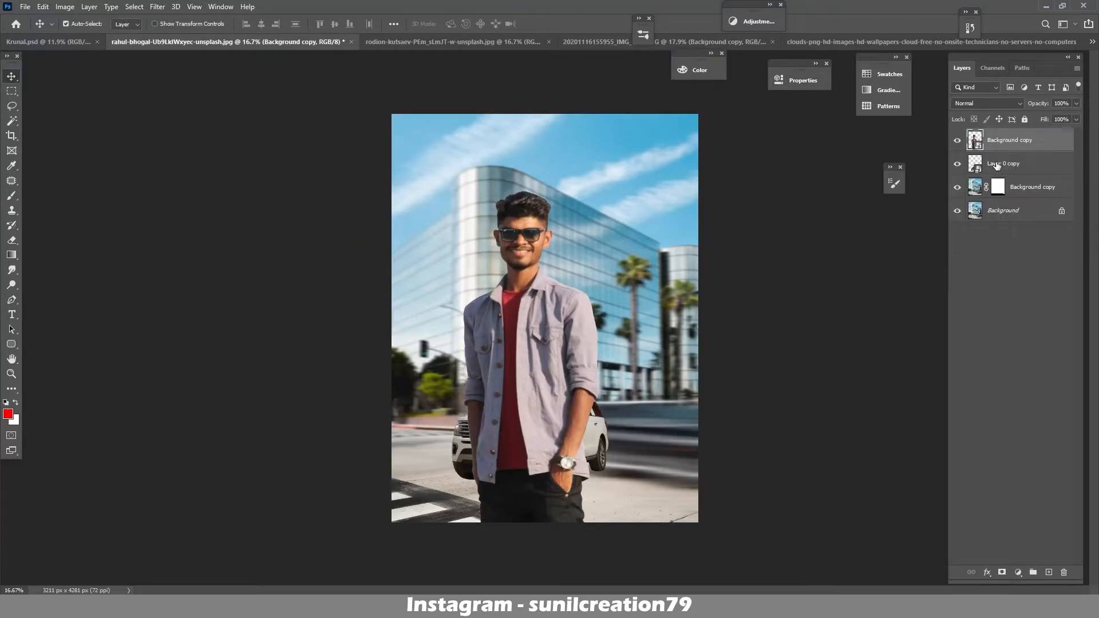
- Scale the man down with Free Transform so he stands beside the car's front wheel
key(ctrl+t)
drag(458, 197, 579, 386)
key(Return)
- Create a guide layout with 3 columns and 3 rows across the canvas
click(194, 6)
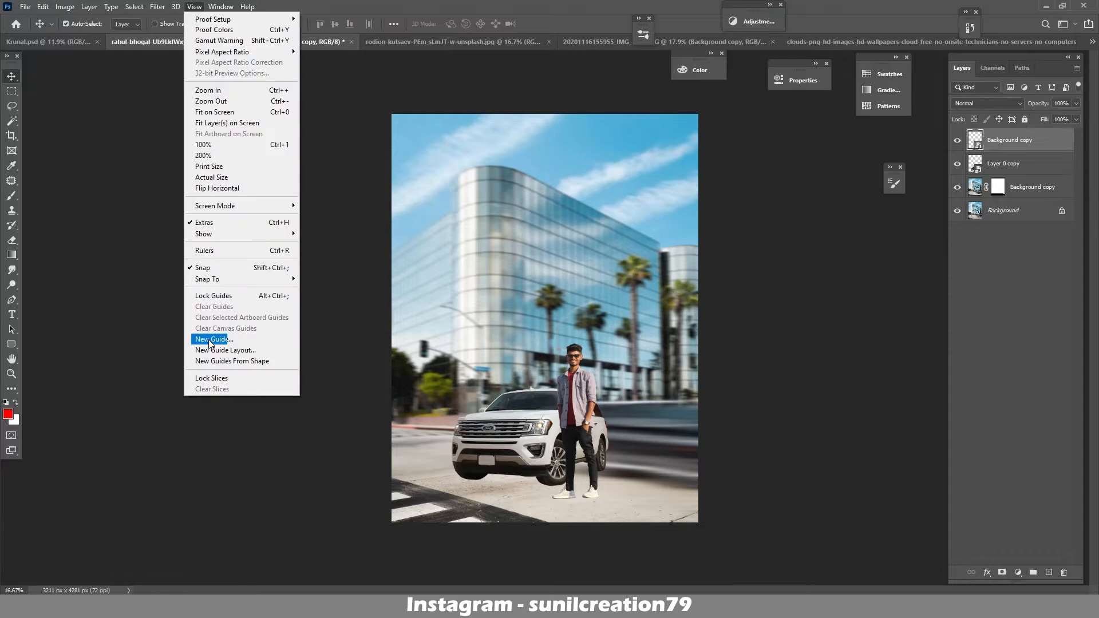
click(246, 343)
text(3)
click(198, 152)
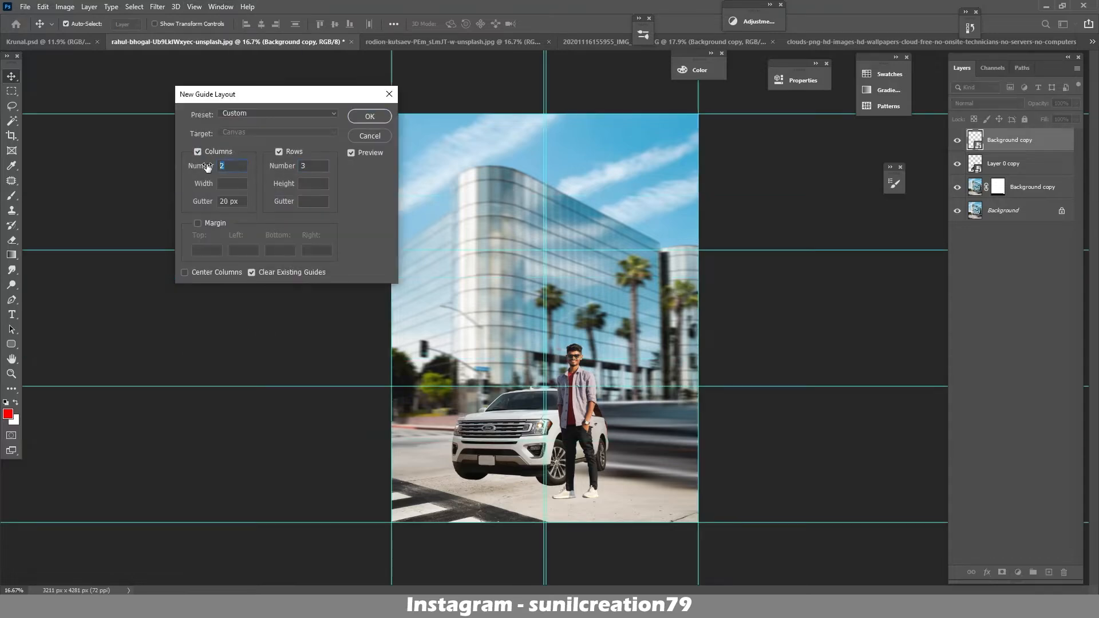
click(370, 116)
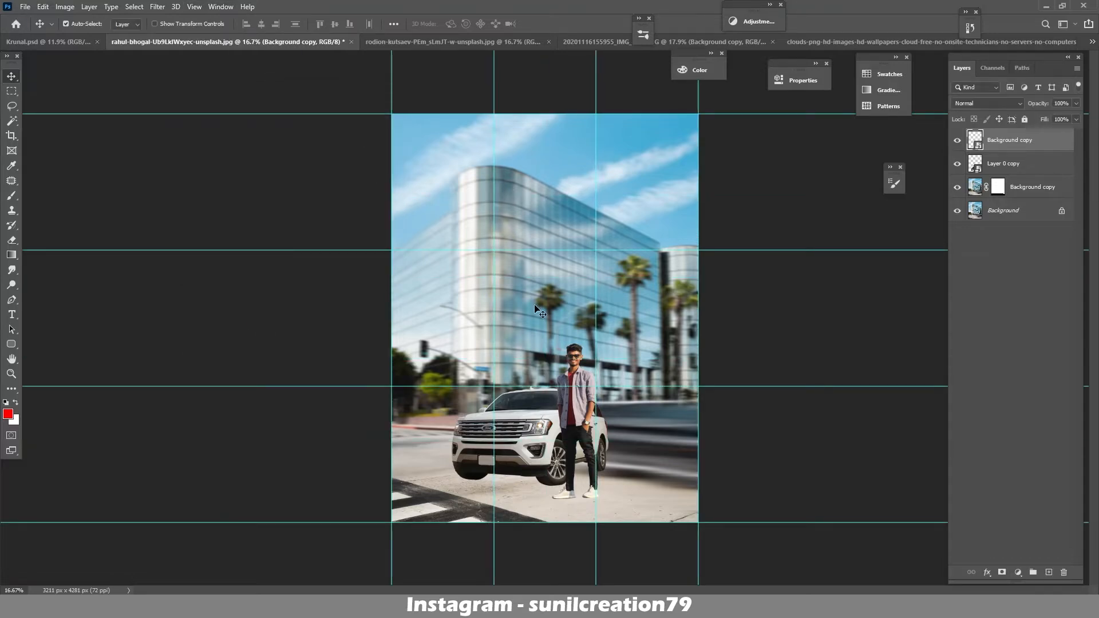
- Reposition the man and the car along the vertical guides, and scale the man to 25.81%
drag(575, 429, 595, 438)
mouse_move(527, 436)
mouse_down()
mouse_move(487, 431)
mouse_move(511, 444)
mouse_up()
mouse_move(602, 437)
mouse_down()
mouse_move(580, 430)
mouse_move(602, 429)
mouse_up()
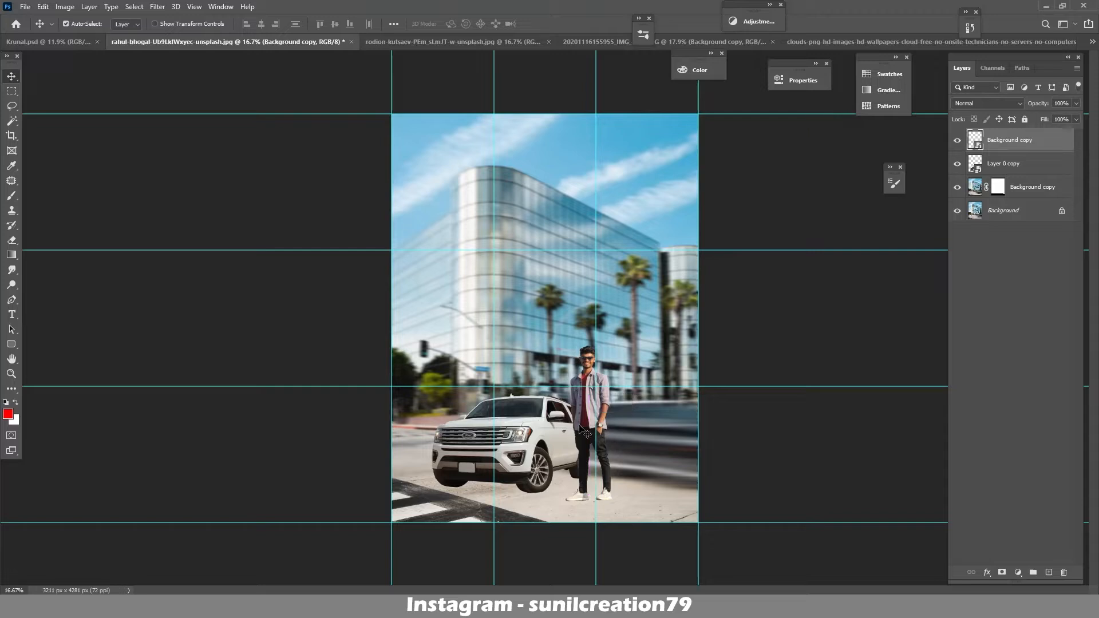
key(ctrl+t)
drag(589, 345, 589, 364)
key(Return)
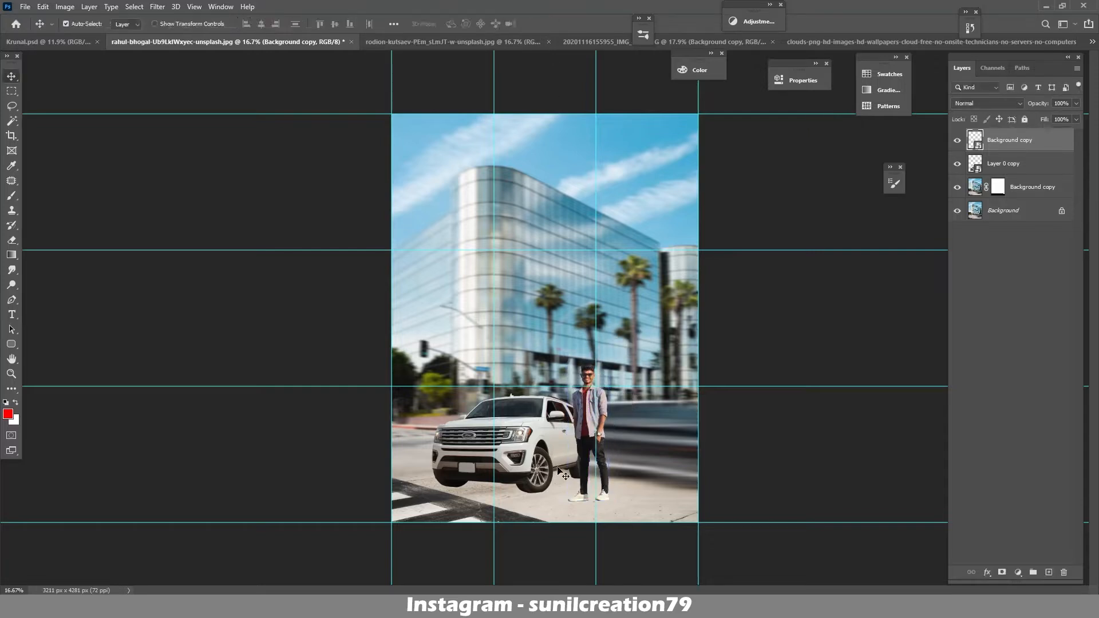
- Lower the car closer to the man and scale him to 23.69%, centred on the right vertical guide
drag(518, 454, 526, 474)
click(591, 405)
key(ctrl+t)
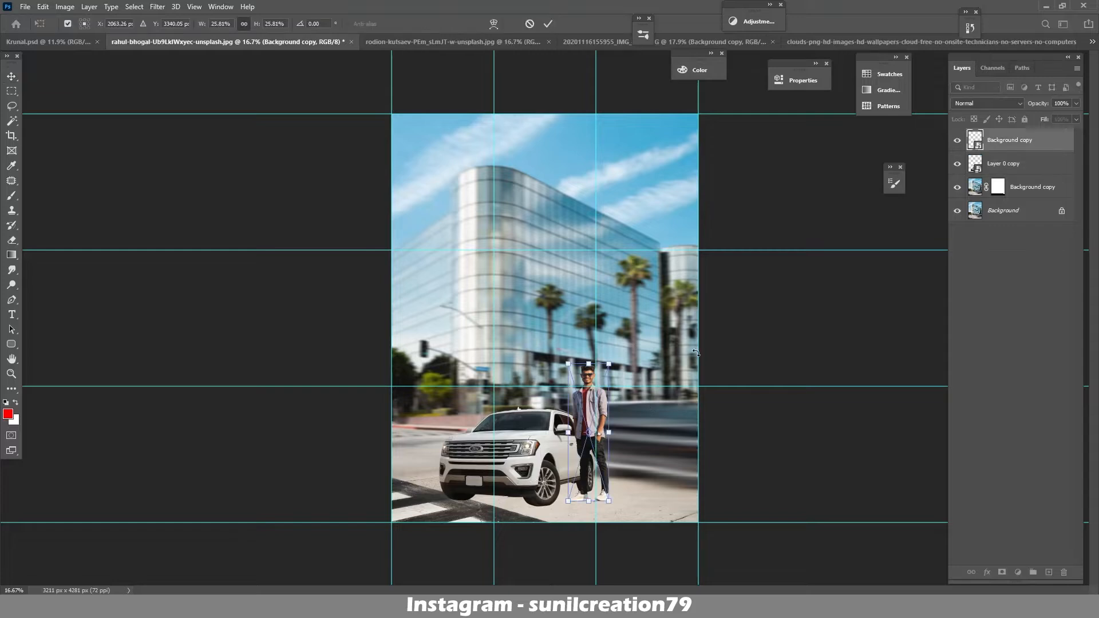
drag(588, 365, 587, 373)
drag(589, 435, 596, 435)
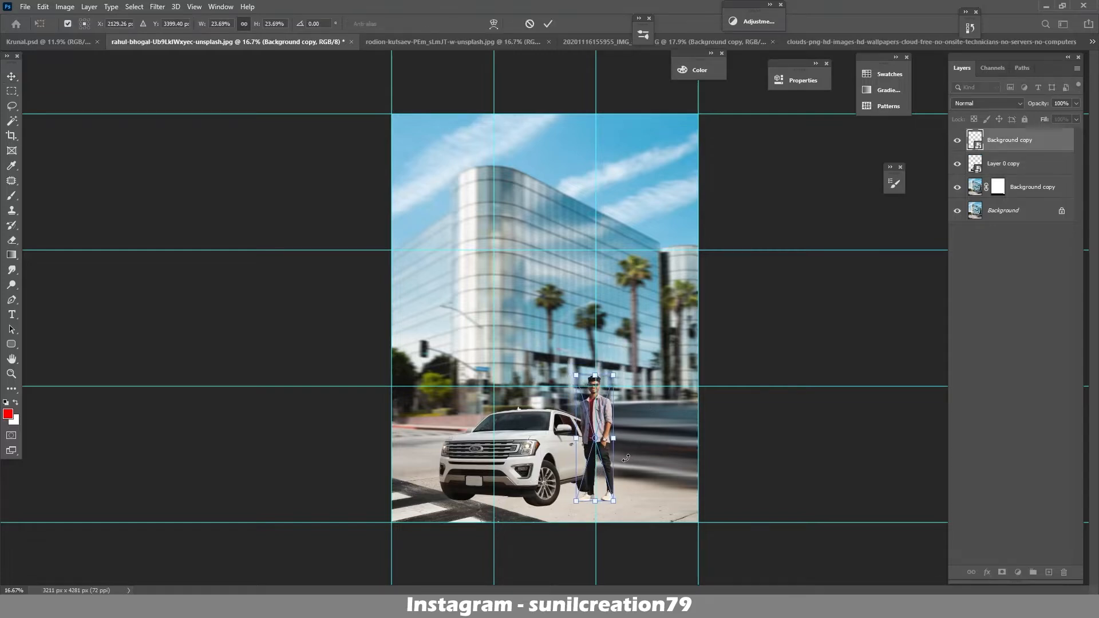
key(Return)
drag(554, 476, 562, 481)
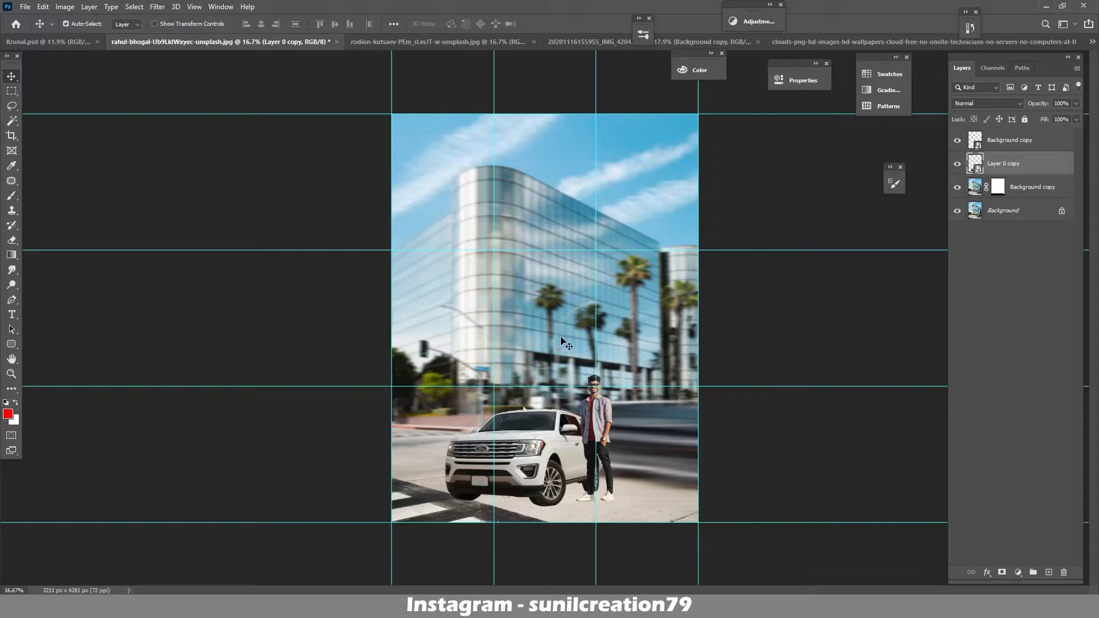
- Hide the guides and select the man's layer
key(ctrl+semicolon)
key(z)
mouse_move(595, 426)
mouse_down()
mouse_move(625, 417)
mouse_move(593, 433)
mouse_up()
key(ctrl+0)
key(v)
key(alt+bracketright)
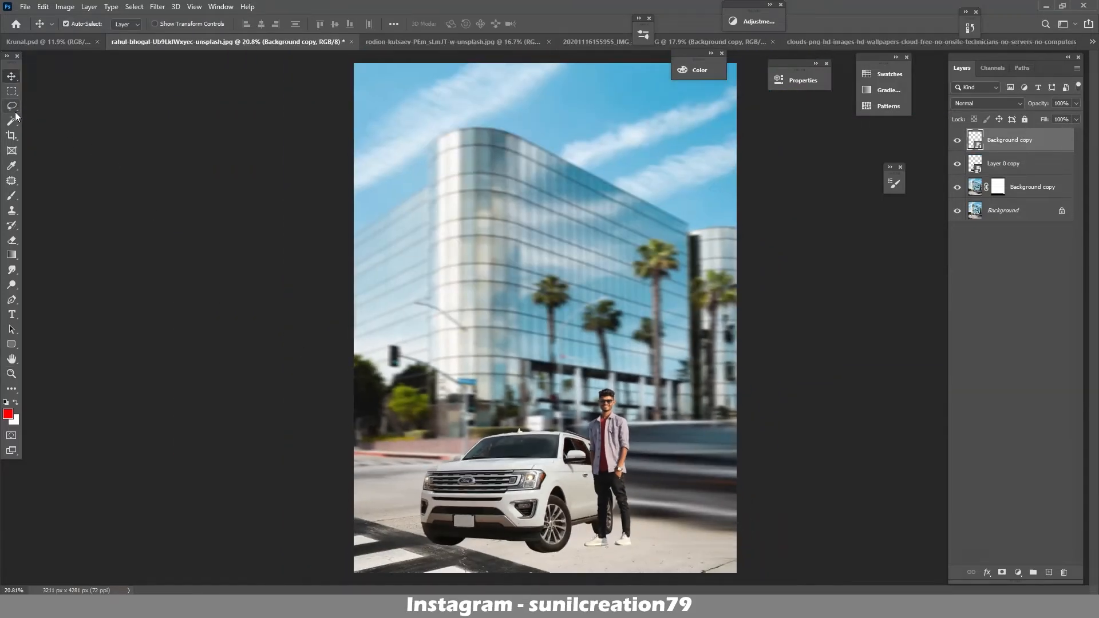
- Frame a 4:5 crop that trims the sky and sides, and nudge the image slightly left inside it
click(11, 137)
drag(545, 78, 544, 141)
drag(563, 352, 565, 336)
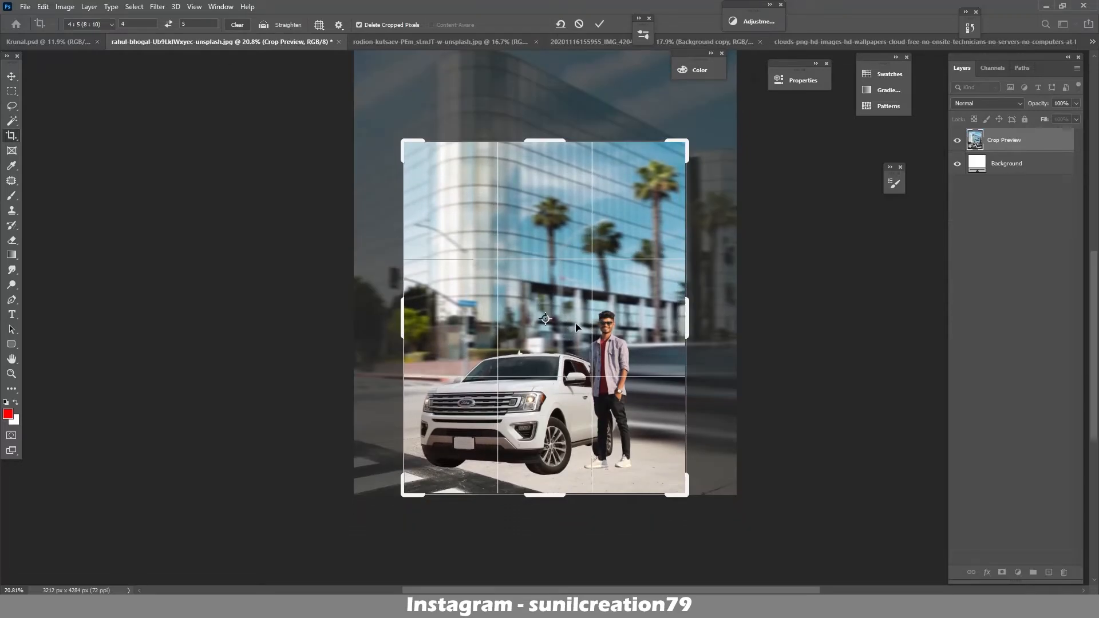
key(Left)
key(Left)
key(Left)
key(Left)
key(Left)
key(Left)
key(Left)
key(Left)
key(Left)
key(Left)
key(Left)
key(Left)
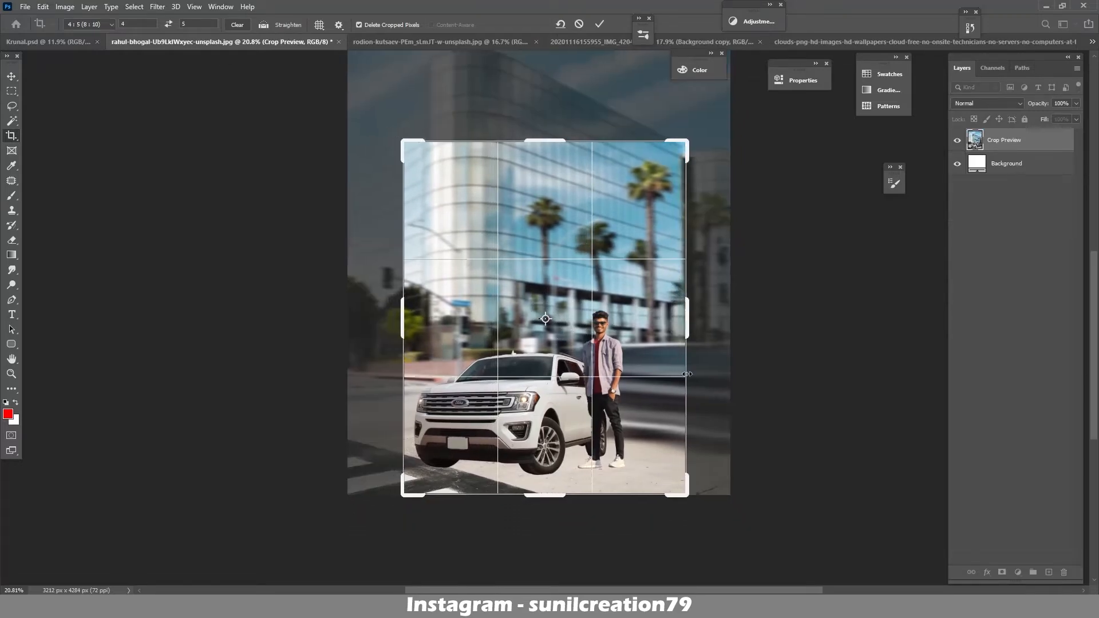
- Nudge the image right inside the crop frame, tighten the frame around the car and man, and apply the crop
key(Right)
key(Right)
key(Right)
key(Right)
key(Right)
key(Right)
key(Right)
key(Right)
key(Right)
key(Right)
key(Right)
key(Right)
key(Right)
key(Right)
key(Right)
key(Right)
key(Right)
key(Right)
key(Right)
key(Right)
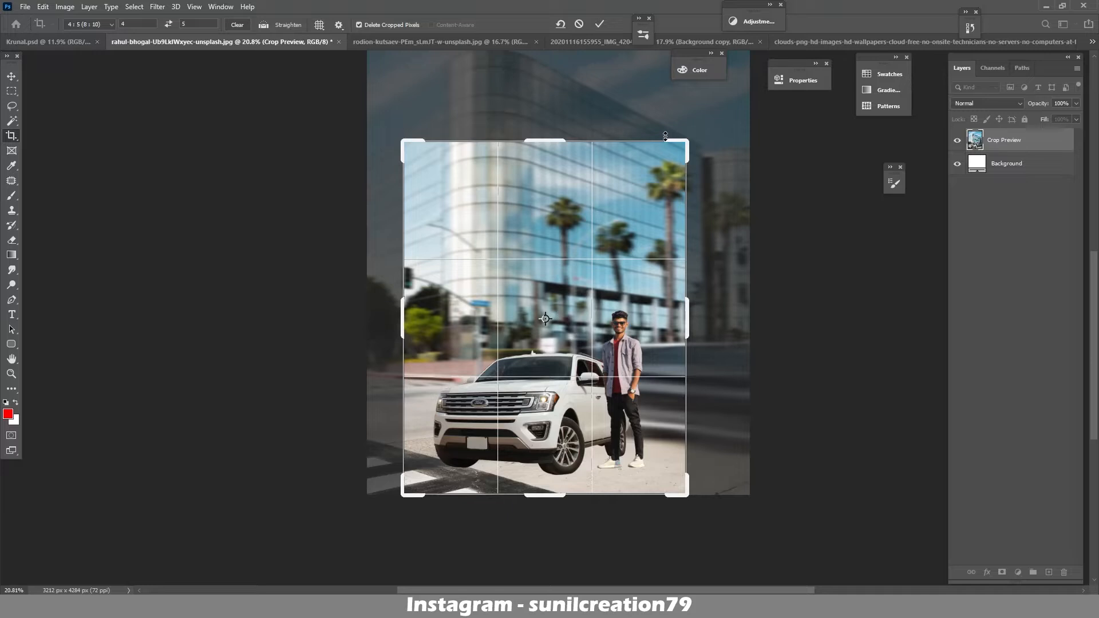
drag(544, 140, 553, 164)
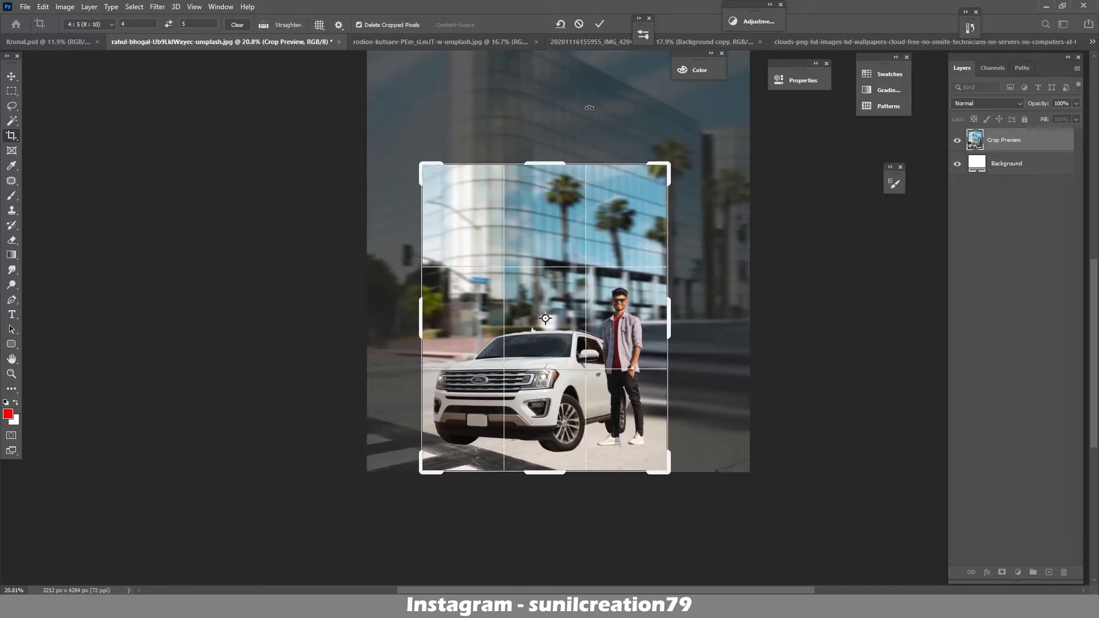
key(Return)
- Create a new guide layout of 3 columns and 3 rows for the cropped canvas
click(194, 6)
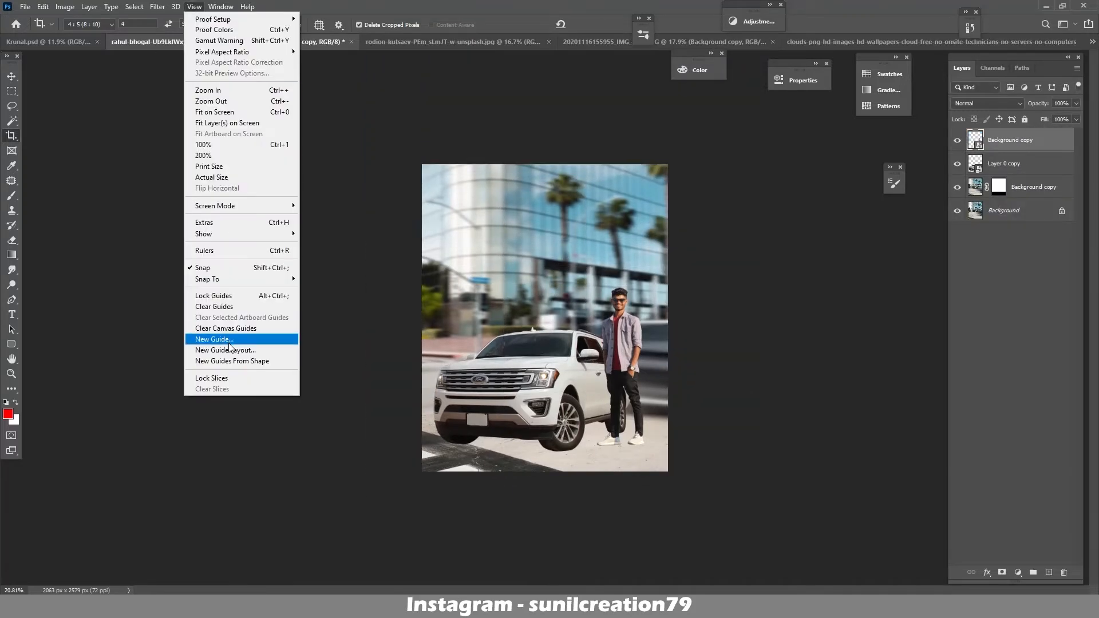
click(233, 407)
click(372, 117)
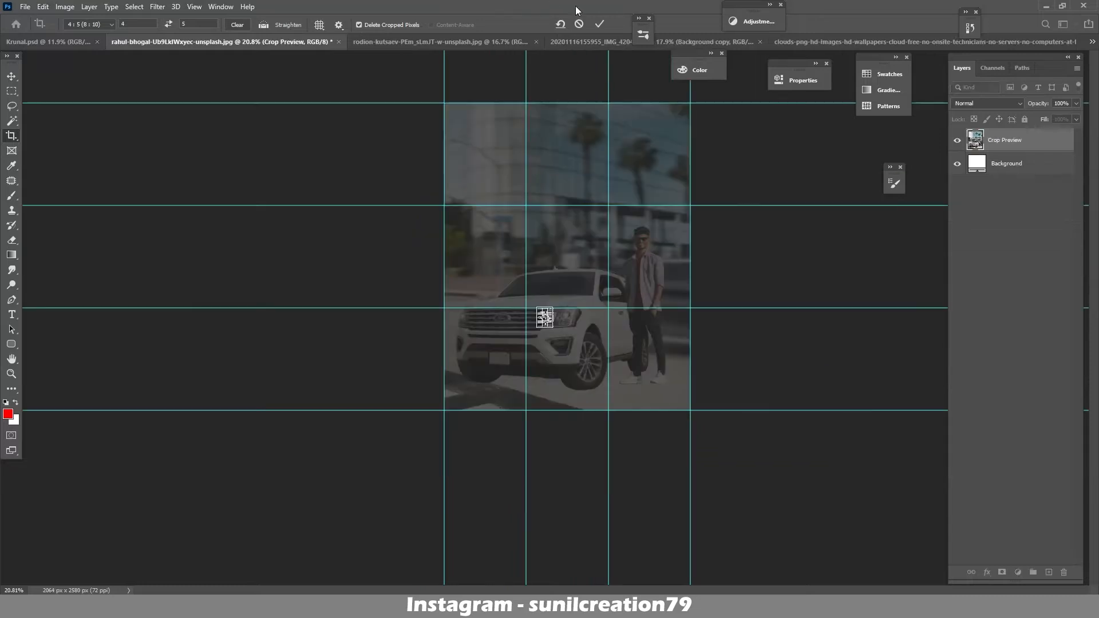
- Reposition the car and move the man onto the right vertical guide in front of the car's side
key(v)
mouse_move(561, 405)
mouse_down()
mouse_move(531, 389)
mouse_move(552, 392)
mouse_up()
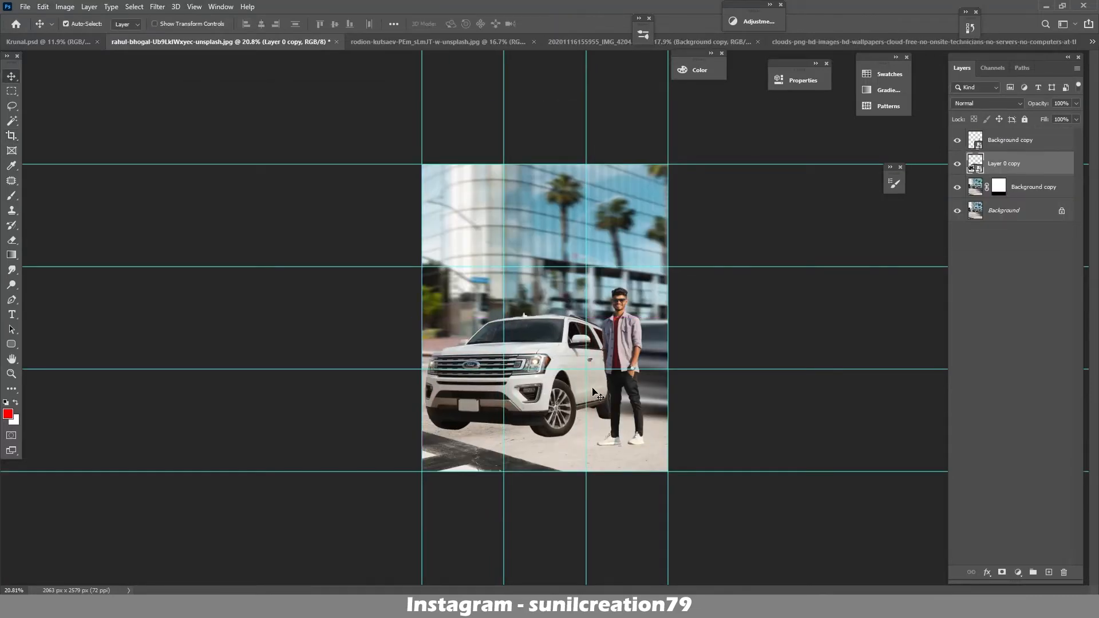
drag(629, 382, 542, 393)
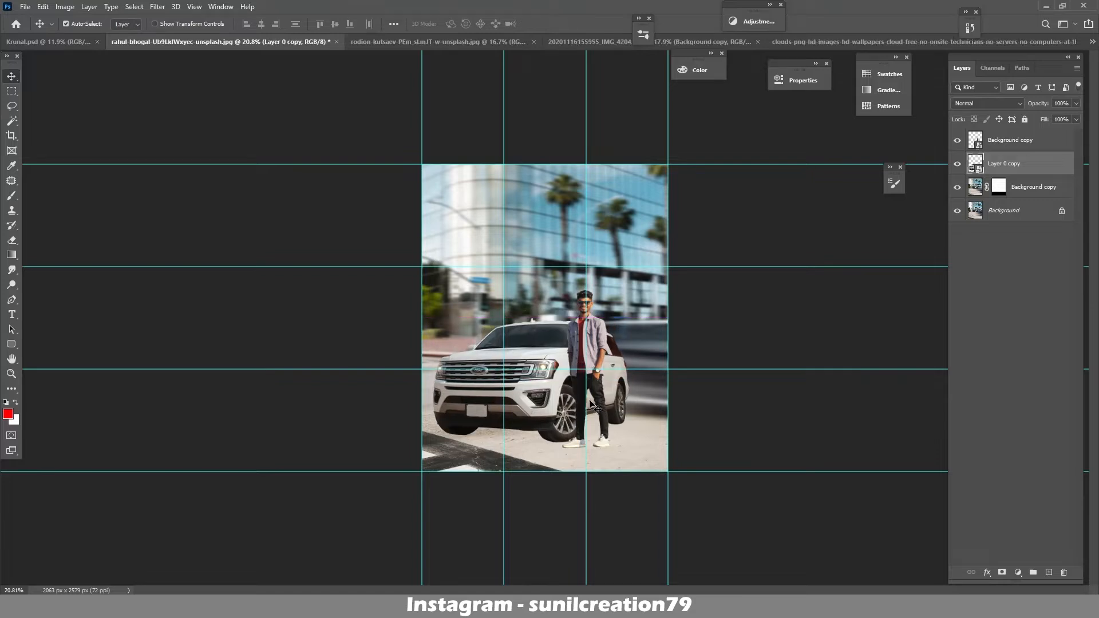
- Hide the guides over the cropped composition
key(ctrl+semicolon)
key(z)
click(610, 401)
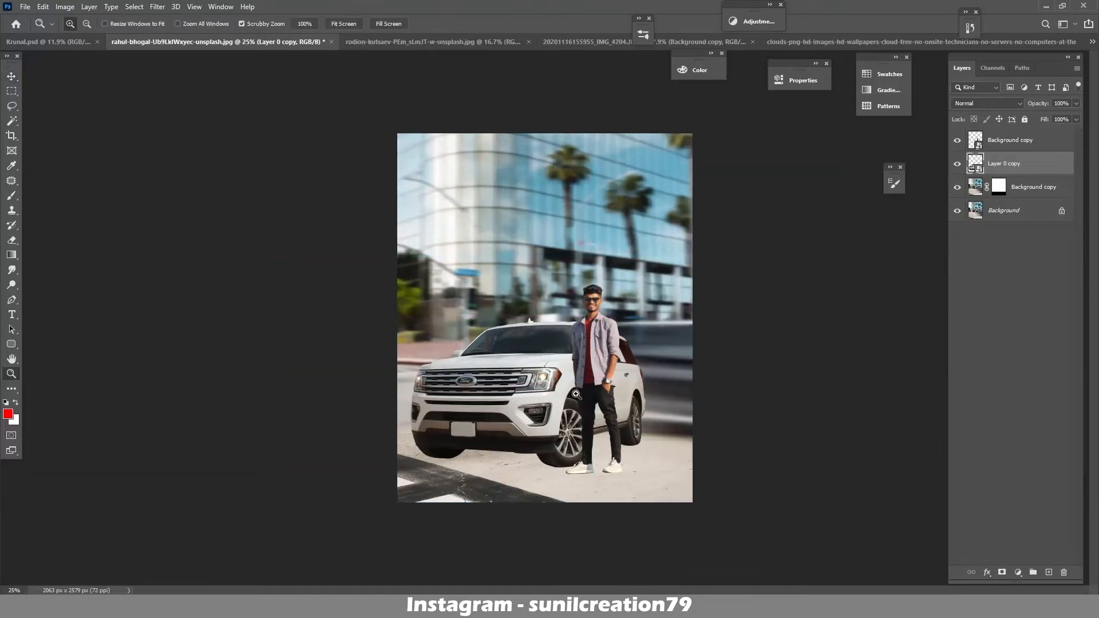
click(611, 378)
drag(609, 380, 601, 381)
key(v)
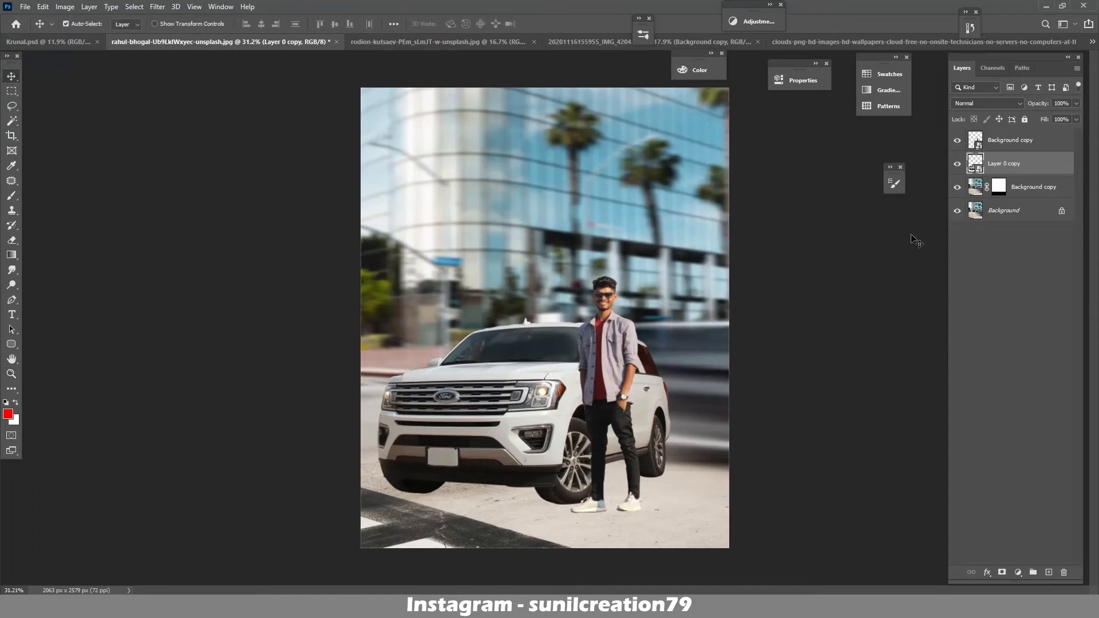
- Add an empty layer below the car and set up a wide, flattened brush with 10% flow
click(1025, 186)
click(1049, 572)
key(b)
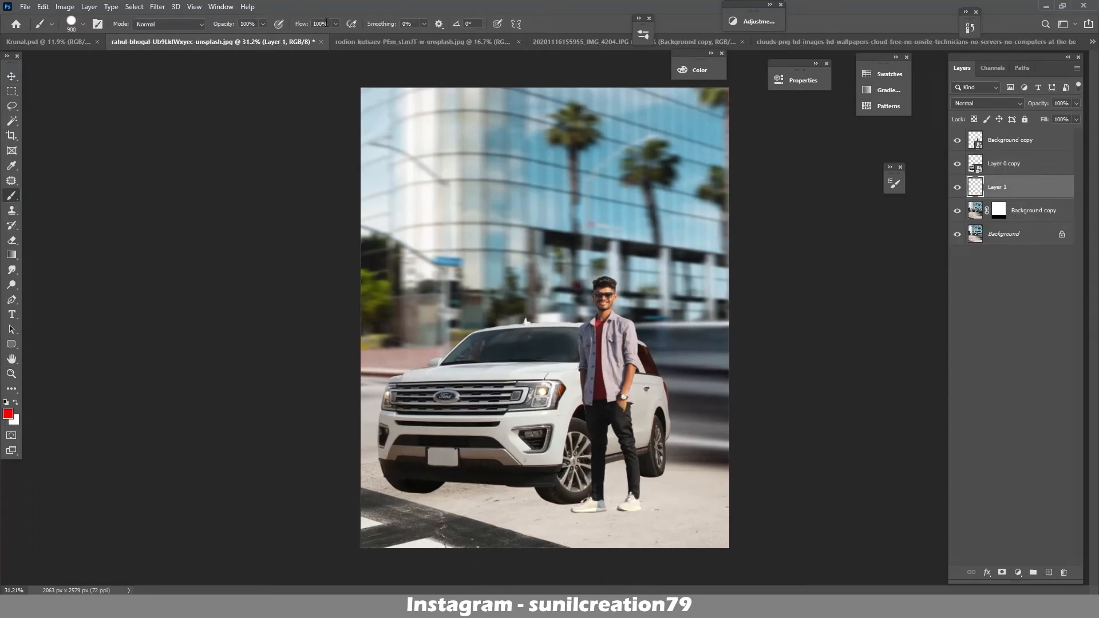
key(shift+1)
click(97, 25)
click(97, 24)
click(96, 25)
drag(857, 295, 853, 304)
click(895, 186)
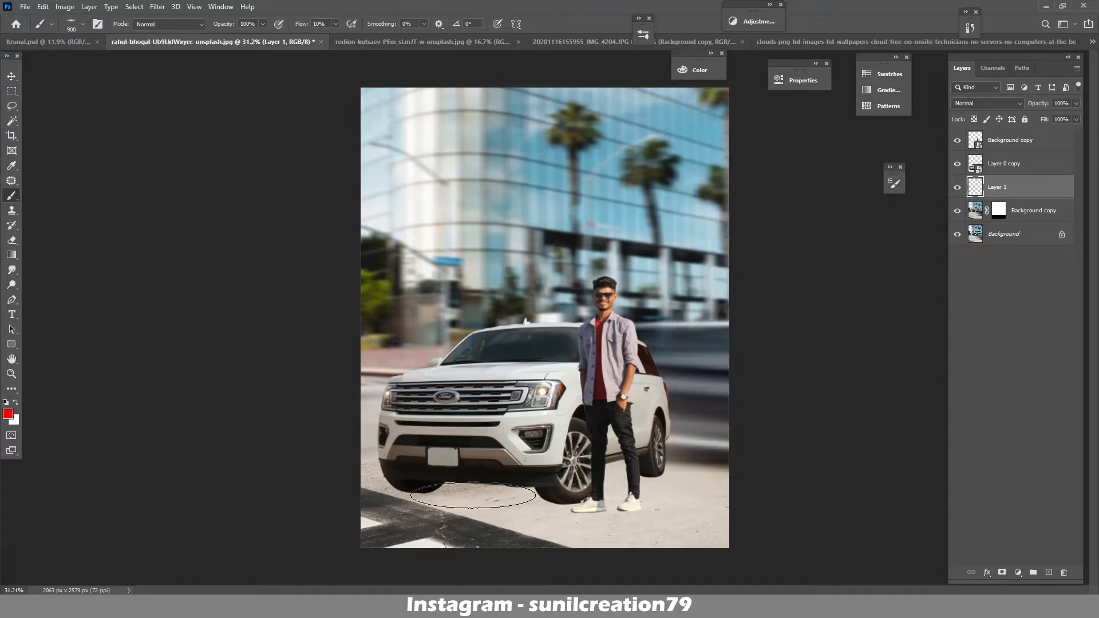
- Paint a soft dark shadow on the ground under the car's front, reducing the brush size to 400
key(d)
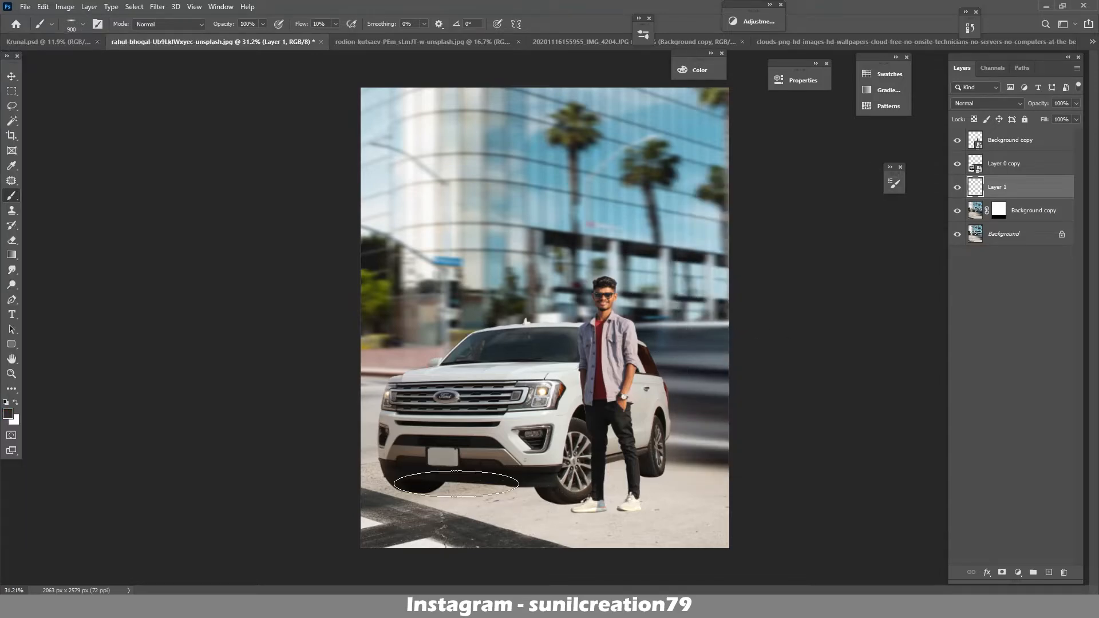
mouse_move(456, 484)
mouse_down()
mouse_move(468, 492)
mouse_move(427, 491)
mouse_move(578, 490)
mouse_move(424, 489)
mouse_up()
key(bracketleft)
key(bracketleft)
key(bracketleft)
key(bracketleft)
key(bracketleft)
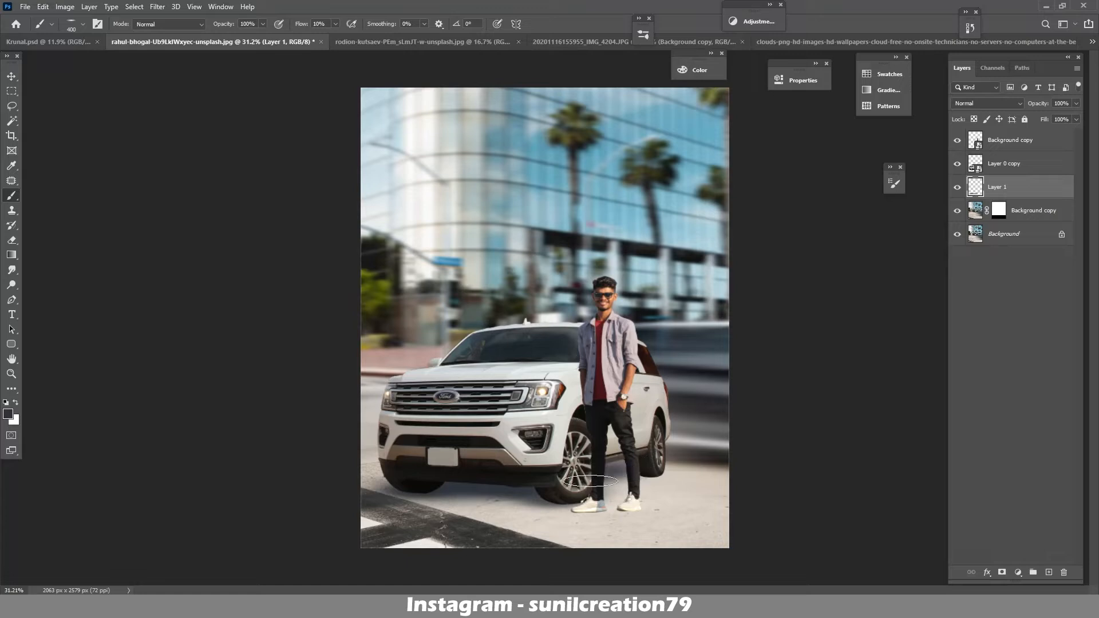
- Extend the shadow under the car's side and rear wheel with the brush size at 200, and switch to the Eraser
key(bracketleft)
key(bracketleft)
key(bracketleft)
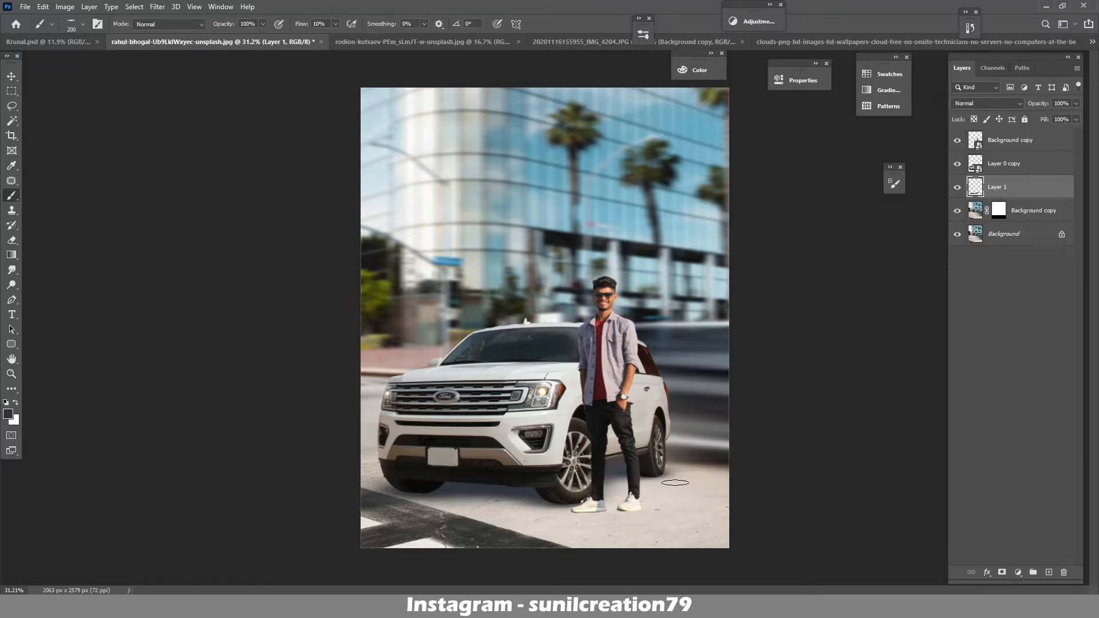
key(e)
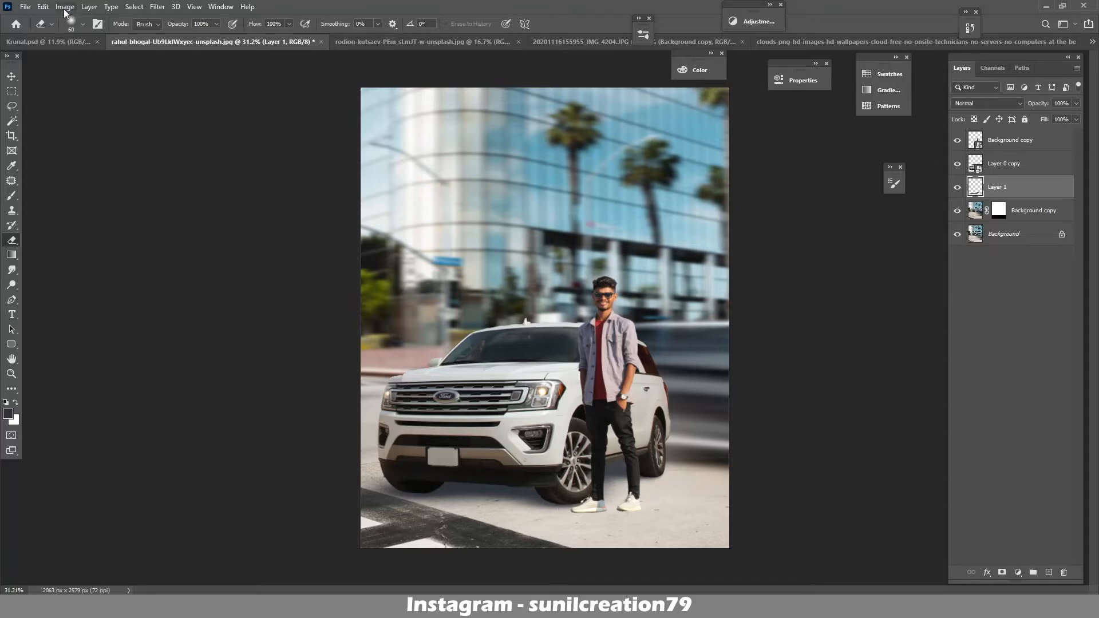
- Add a Hue/Saturation adjustment clipped to the car's shadow layer and lower its Lightness to -32
click(1018, 572)
click(1029, 463)
drag(635, 71, 179, 131)
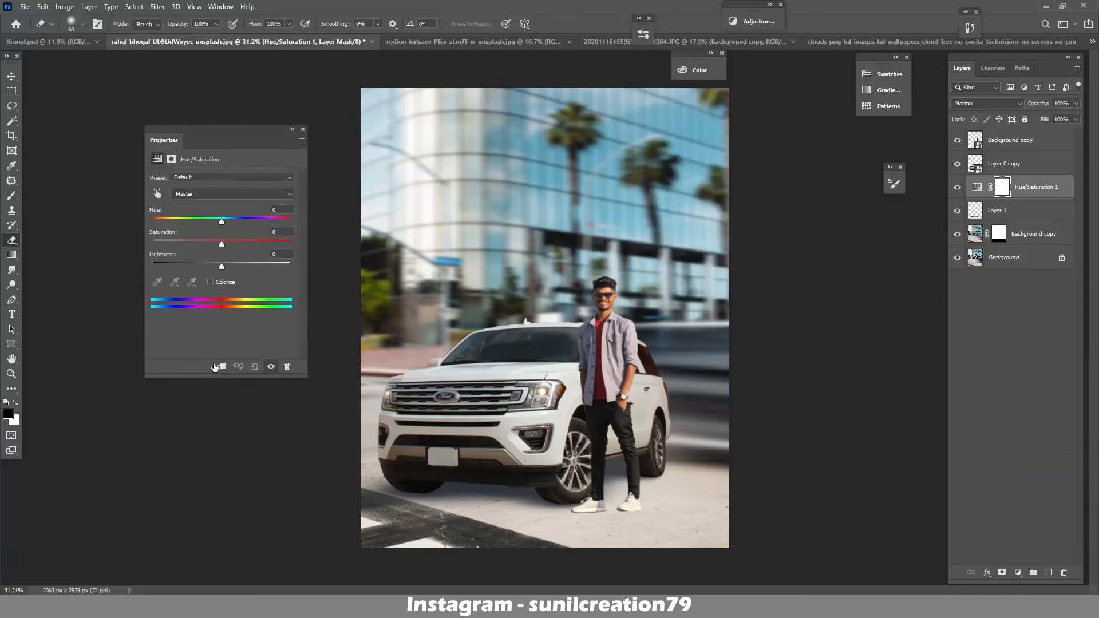
click(220, 367)
mouse_move(221, 266)
mouse_down()
mouse_move(191, 264)
mouse_move(205, 267)
mouse_up()
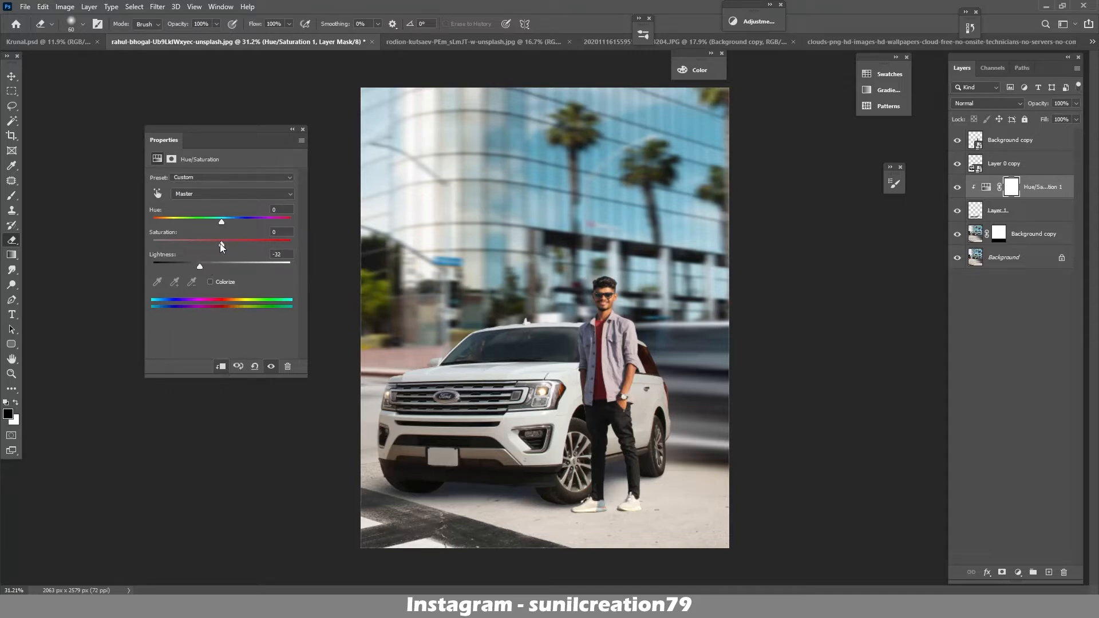
click(292, 129)
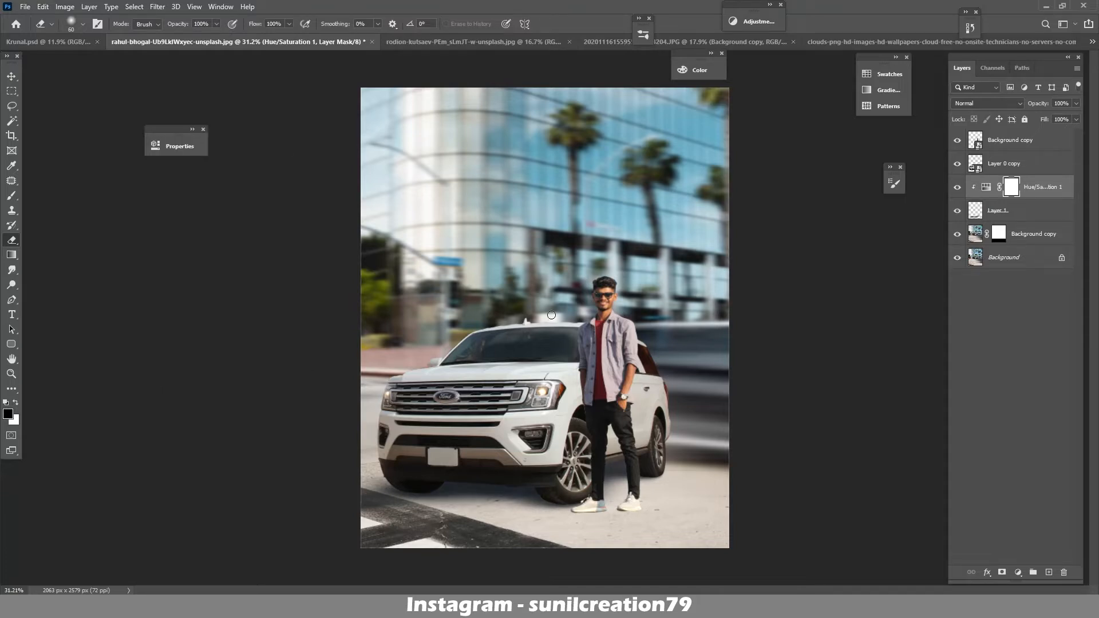
- Add an empty layer above the car and paint a soft shadow under the man's shoe nearer the rear wheel with a smaller brush
click(1003, 155)
click(1049, 572)
key(b)
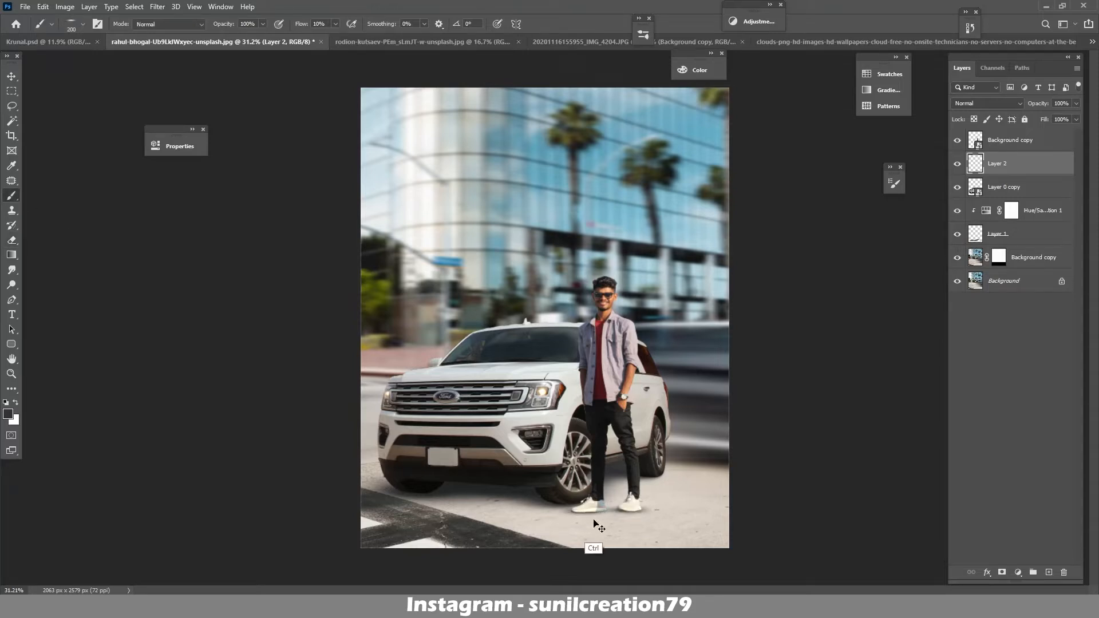
key(z)
key(b)
mouse_move(611, 514)
mouse_down()
mouse_move(670, 513)
mouse_move(649, 493)
mouse_move(714, 497)
mouse_move(675, 491)
mouse_up()
key(bracketleft)
key(bracketleft)
key(bracketleft)
key(bracketleft)
key(bracketleft)
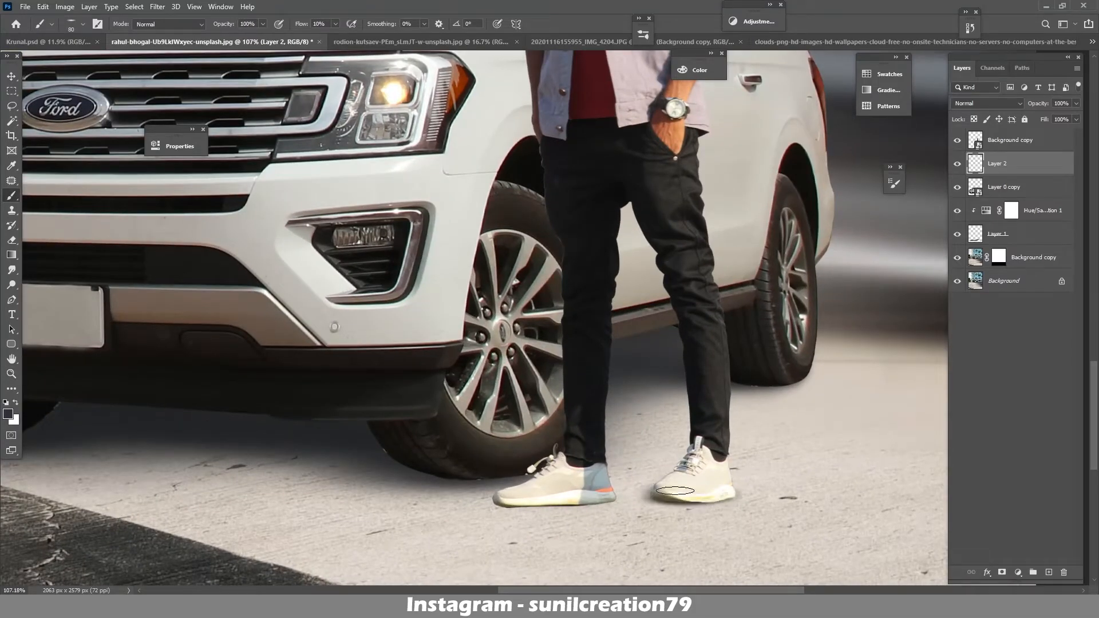
- Erase excess shadow around that shoe and paint a soft contact shadow beneath the man's other shoe
key(e)
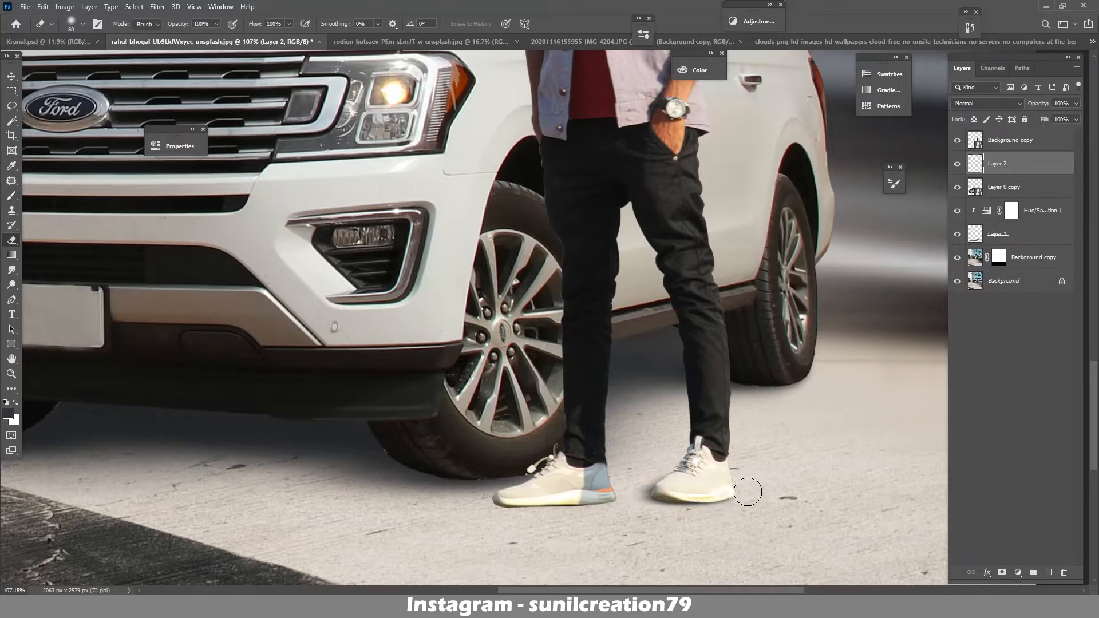
key(b)
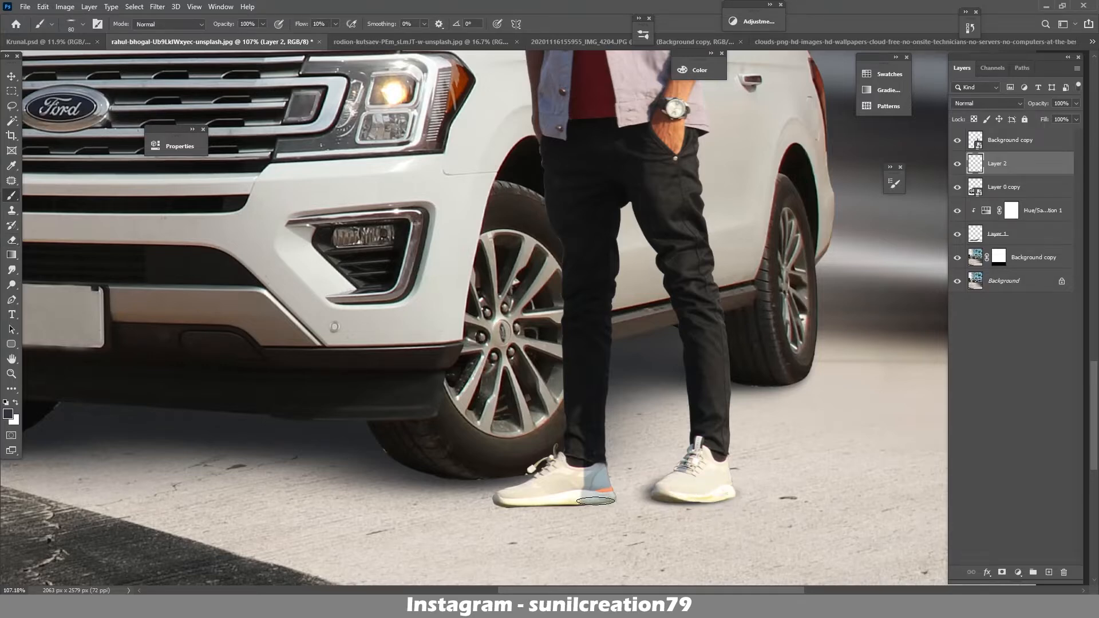
mouse_move(595, 501)
mouse_down()
mouse_move(504, 502)
mouse_move(537, 483)
mouse_up()
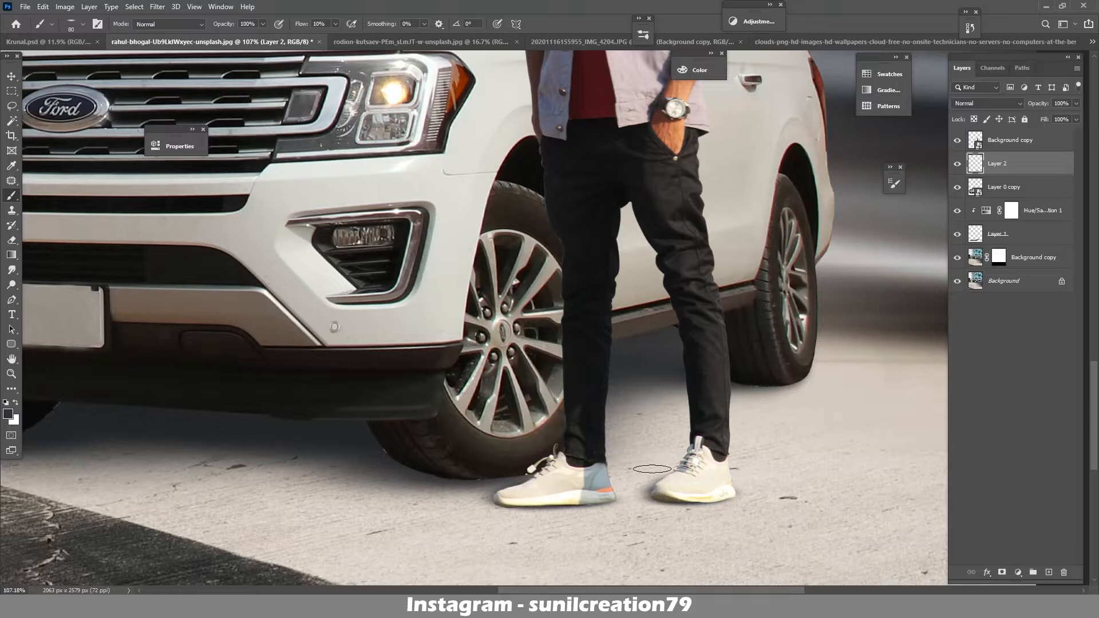
key(e)
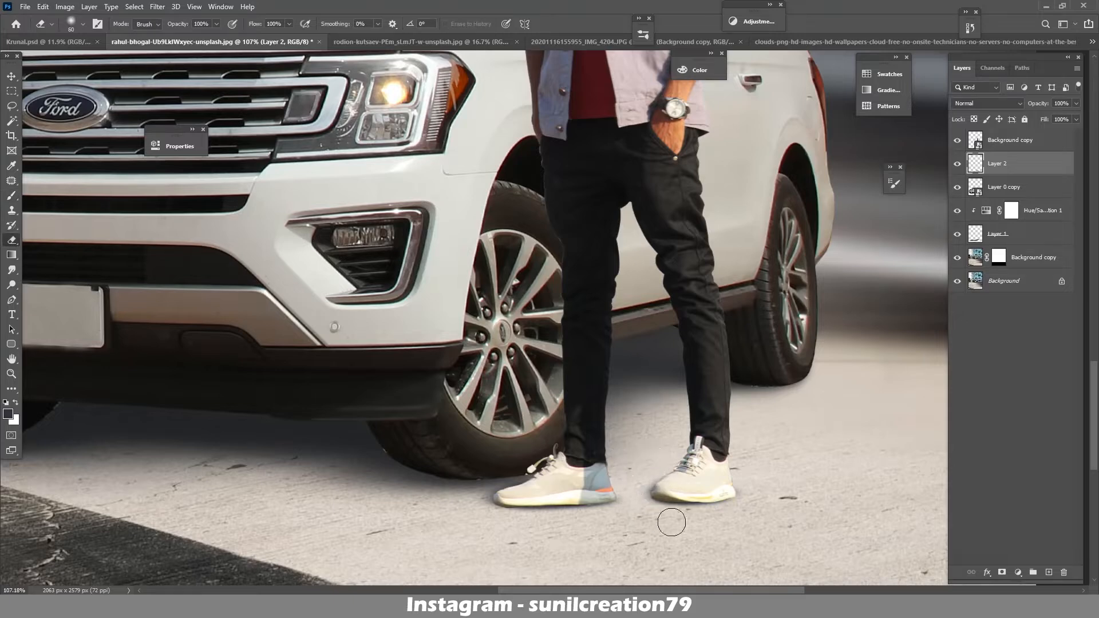
key(b)
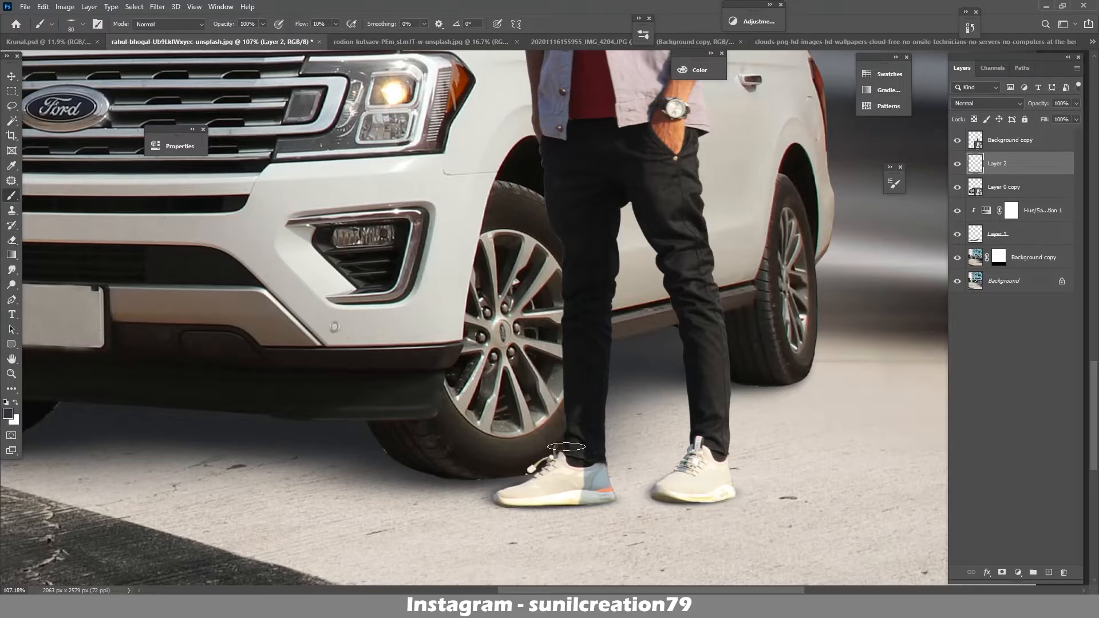
- Duplicate the man's layer, rasterize the lower copy and turn it black with Hue/Saturation at Lightness -100
key(ctrl+0)
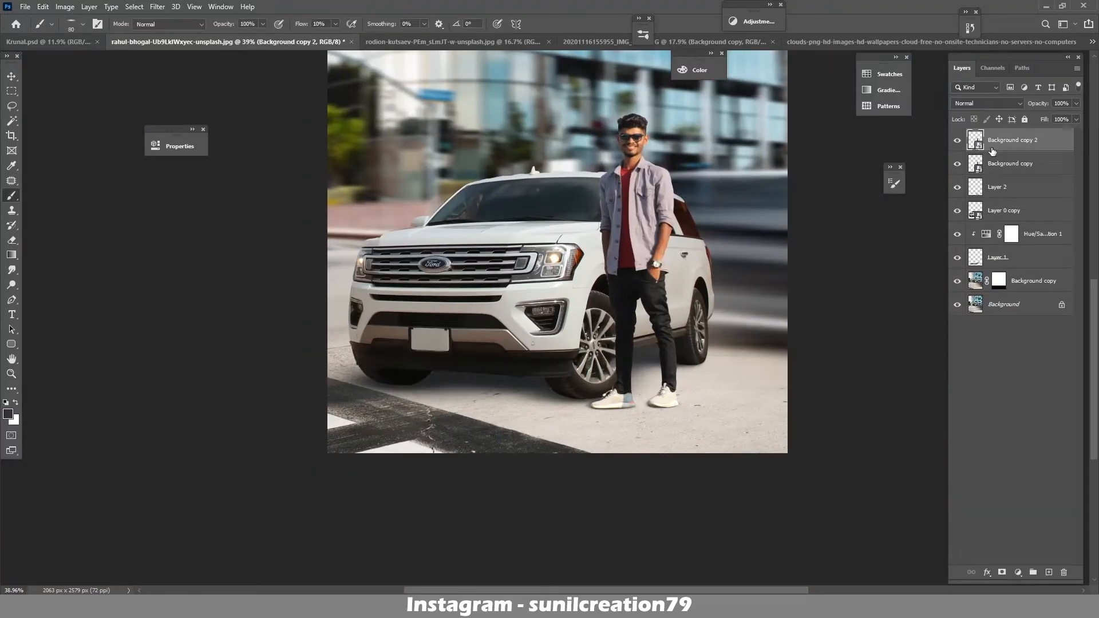
click(998, 162)
right_click(998, 164)
key(Escape)
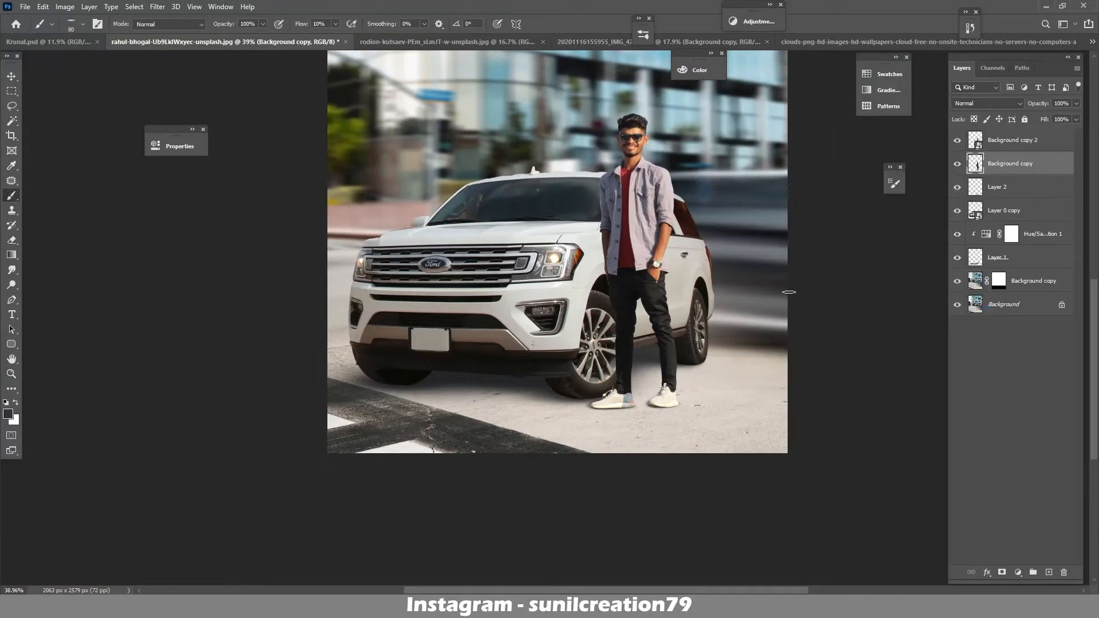
click(64, 7)
click(239, 95)
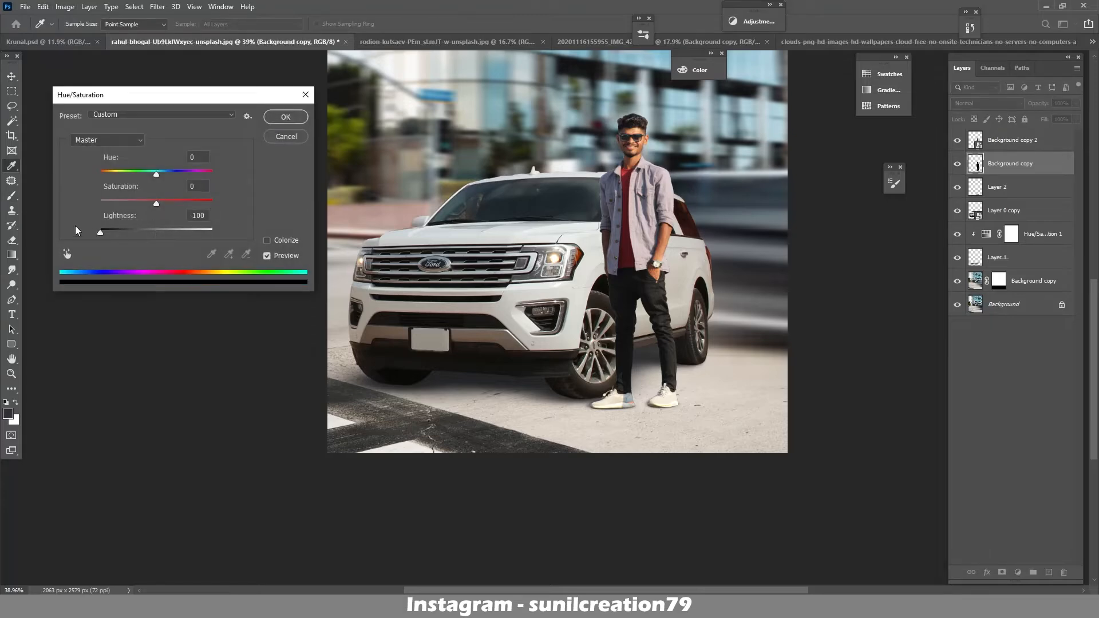
key(Escape)
- Distort the black silhouette so it shortens and leans from the man's feet across the car's front
key(ctrl+t)
right_click(630, 229)
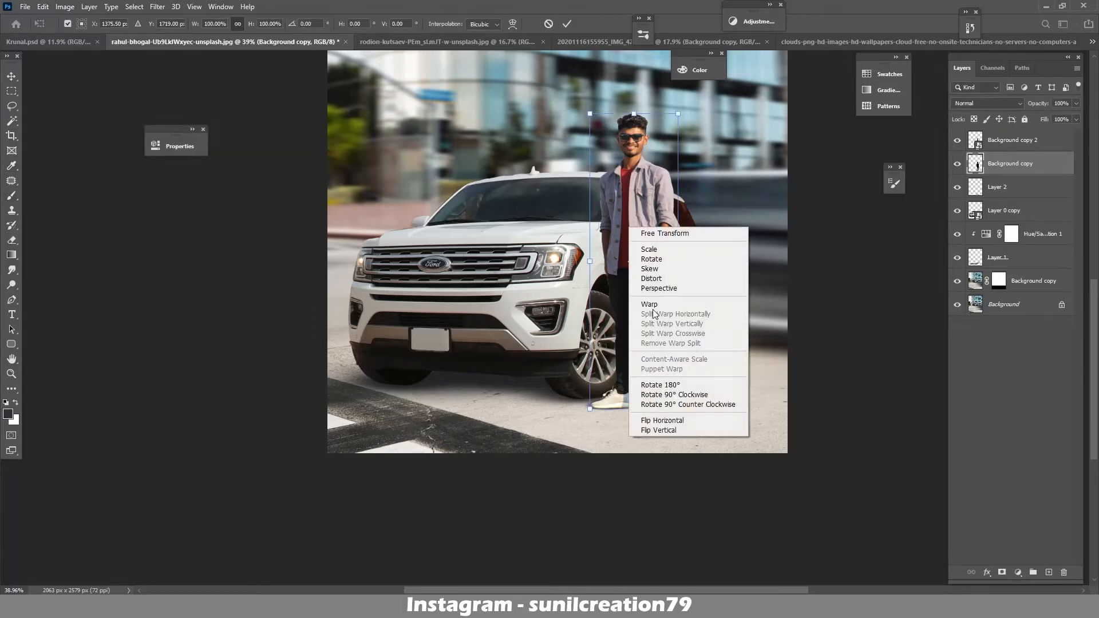
click(658, 151)
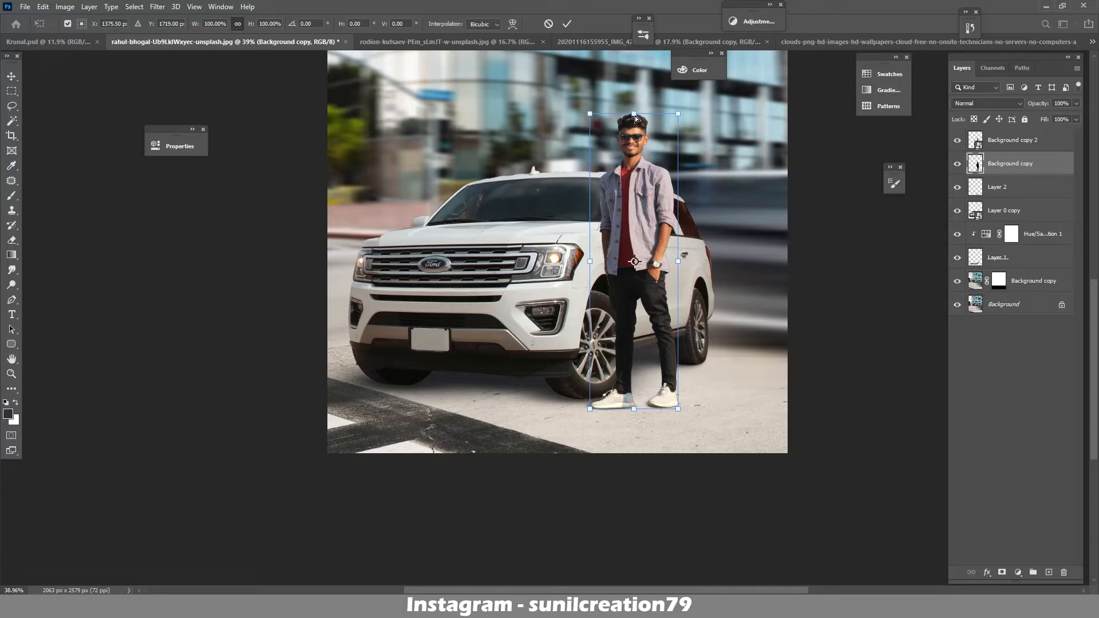
drag(635, 116, 532, 195)
mouse_move(540, 302)
mouse_down()
mouse_move(529, 302)
mouse_move(546, 302)
mouse_up()
mouse_move(627, 302)
mouse_down()
mouse_move(607, 303)
mouse_move(622, 303)
mouse_up()
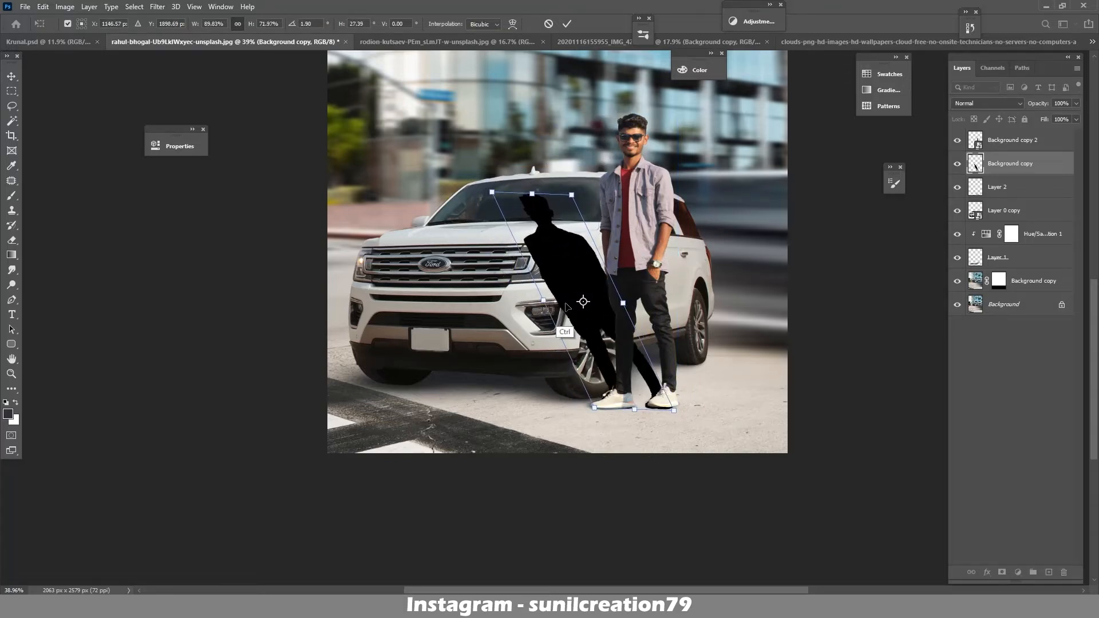
key(ctrl)
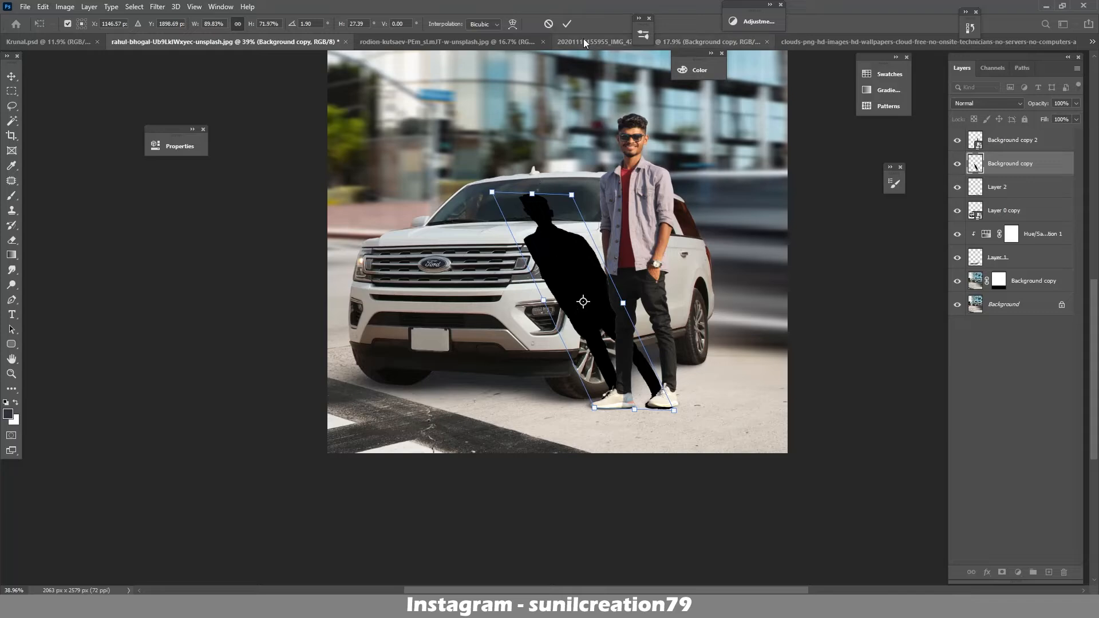
click(566, 24)
- Cut the silhouette's head and shoulders onto a separate layer and move them up onto the windshield
click(11, 92)
drag(507, 227, 504, 177)
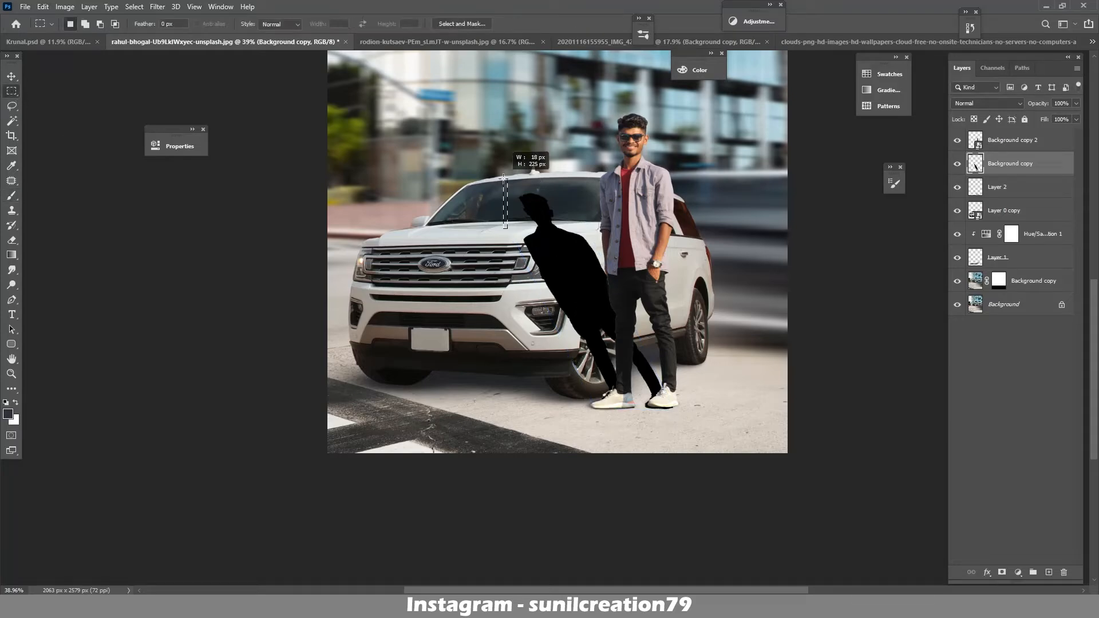
drag(590, 318, 594, 349)
drag(593, 244, 588, 238)
key(v)
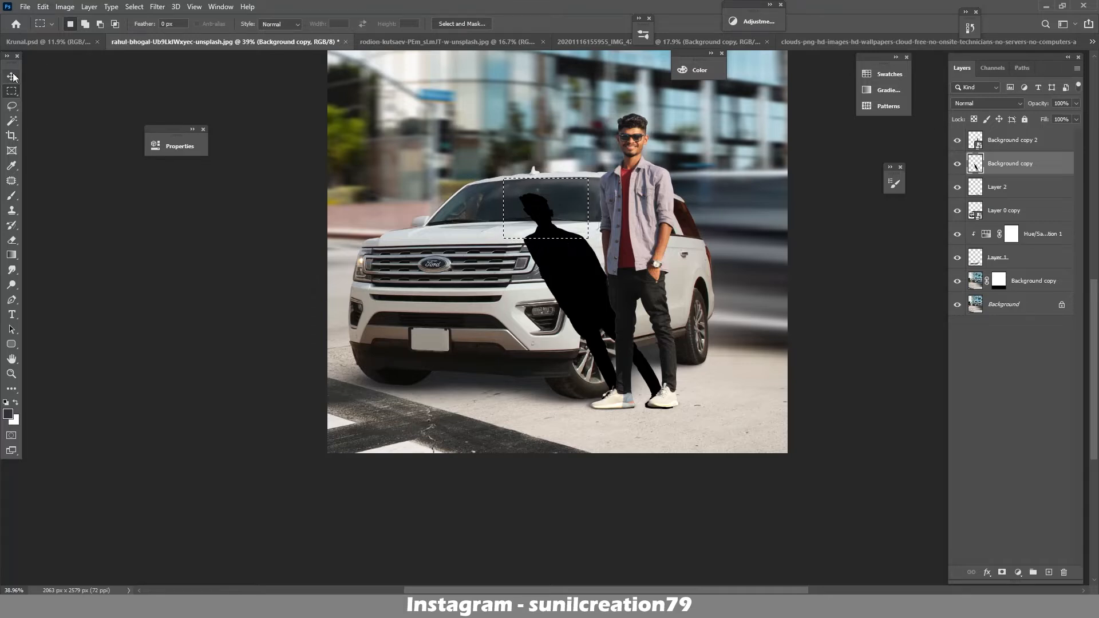
key(ctrl+x)
click(1049, 572)
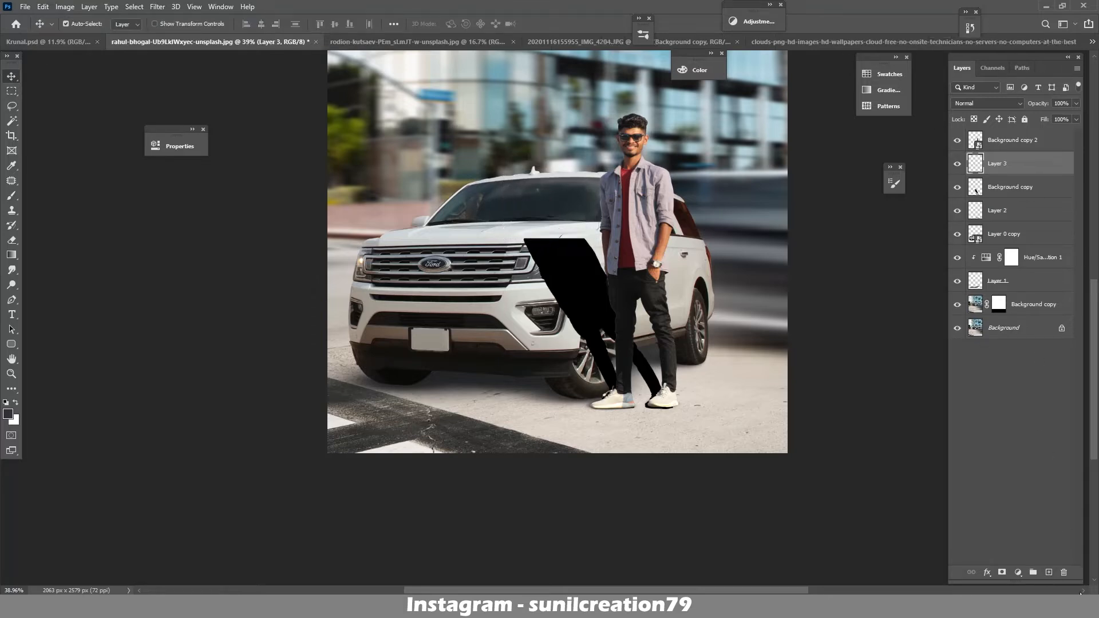
key(ctrl+j)
key(ctrl+t)
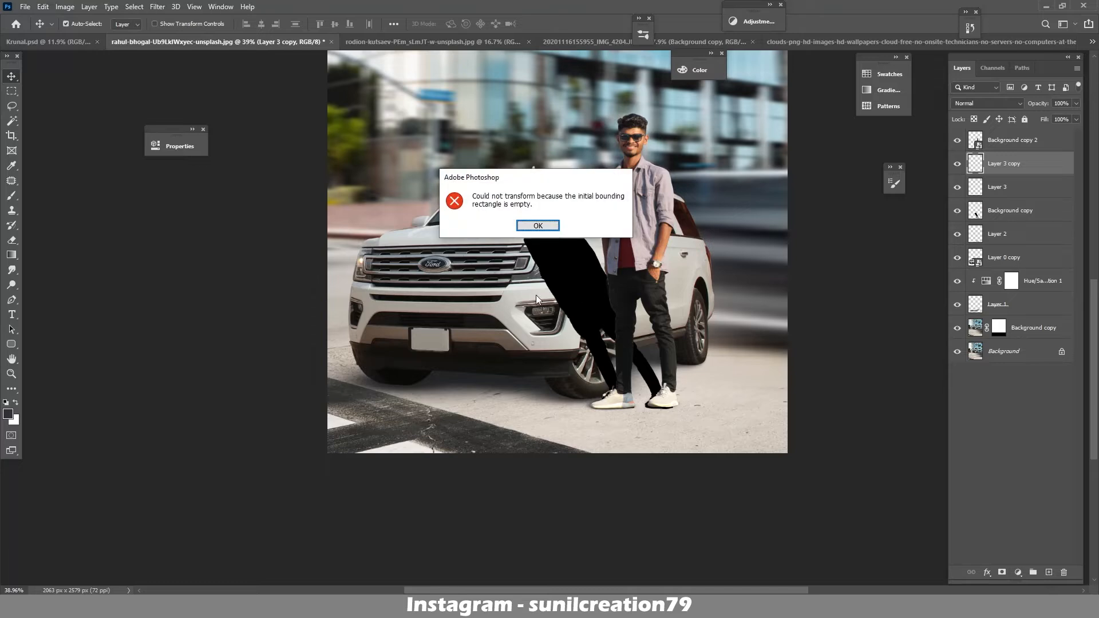
key(Return)
drag(538, 238, 527, 188)
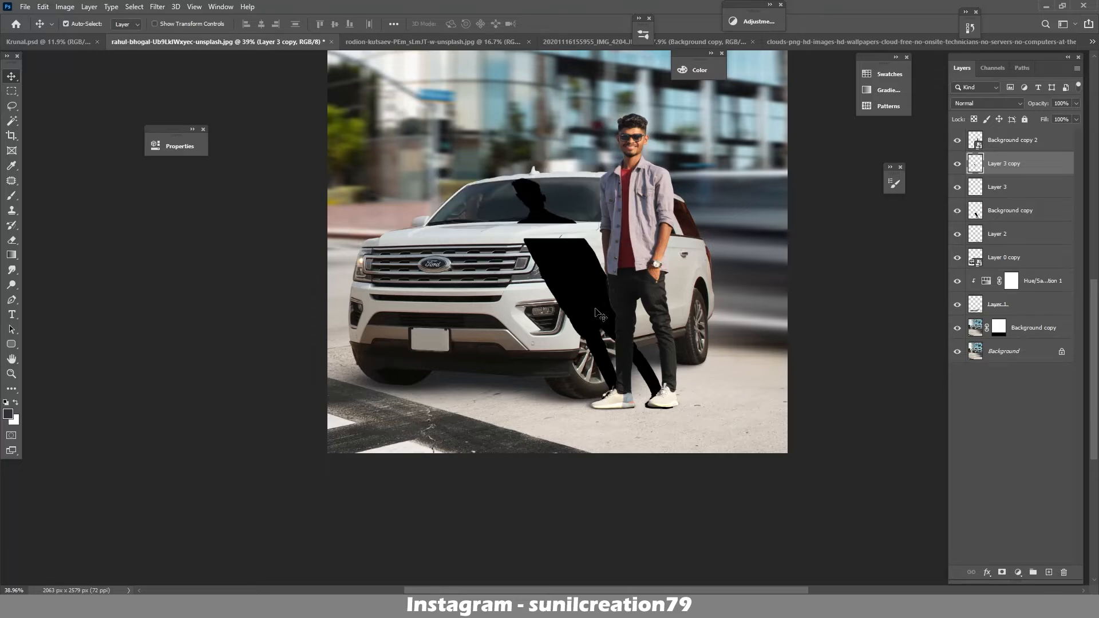
- Cut the silhouette's torso and upper legs onto Layer 3 and move them over the car's front grille
key(m)
drag(544, 248, 514, 233)
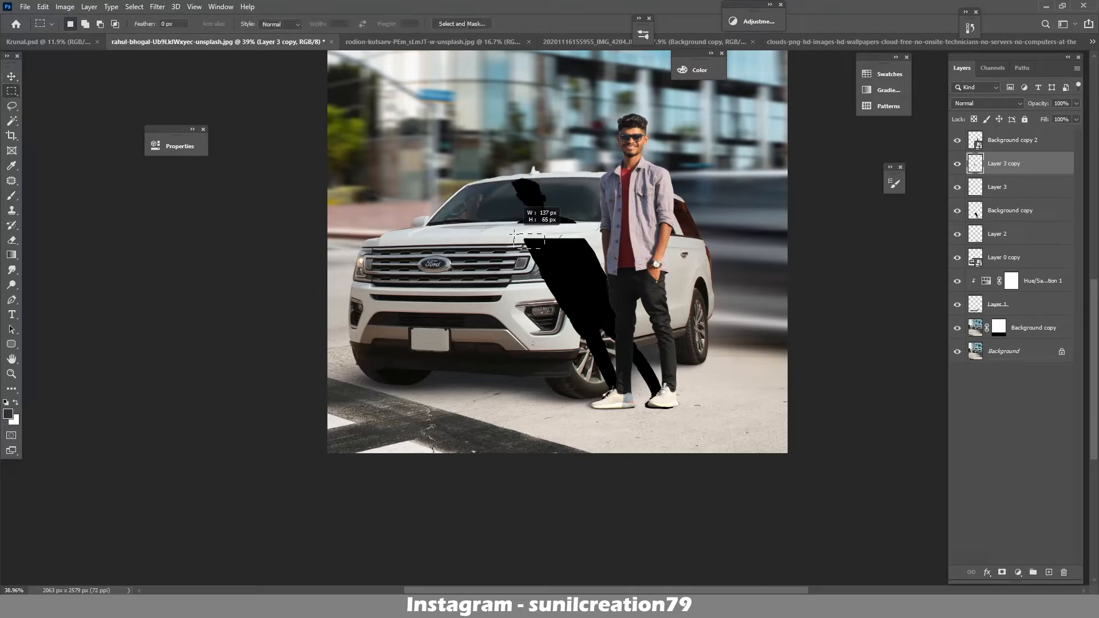
click(1013, 206)
click(999, 192)
key(ctrl+e)
drag(528, 252, 480, 296)
key(Delete)
key(ctrl+d)
key(ctrl+z)
key(ctrl+z)
key(ctrl+z)
key(ctrl+z)
key(ctrl+t)
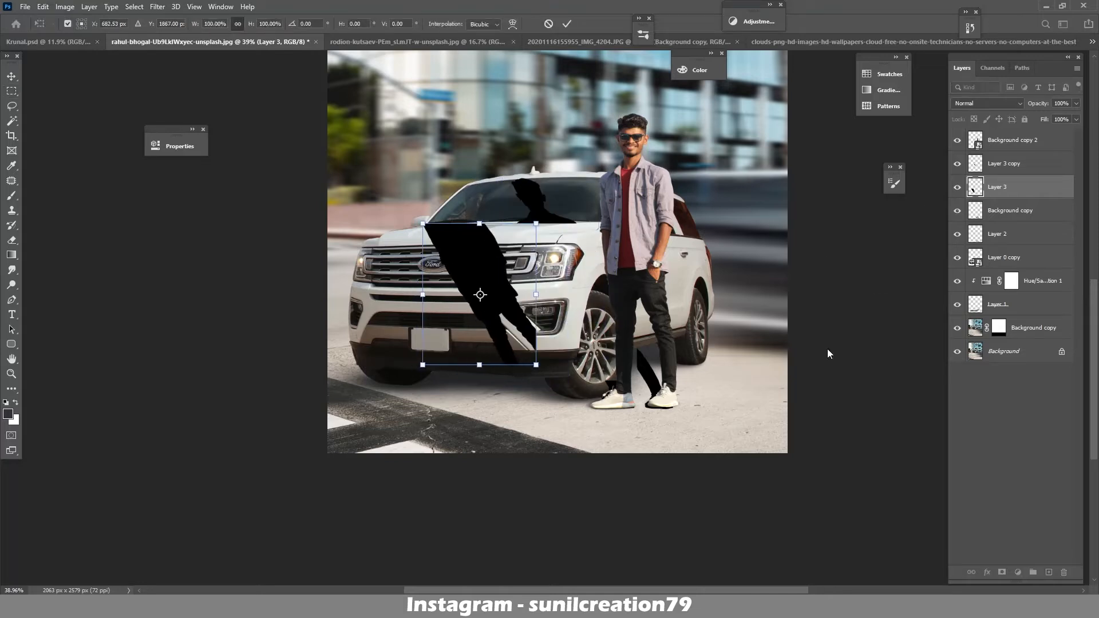
- Distort the remaining lower-leg piece of the silhouette so it lies flat on the ground behind the man's shoes
click(992, 210)
click(956, 212)
click(956, 212)
key(ctrl+t)
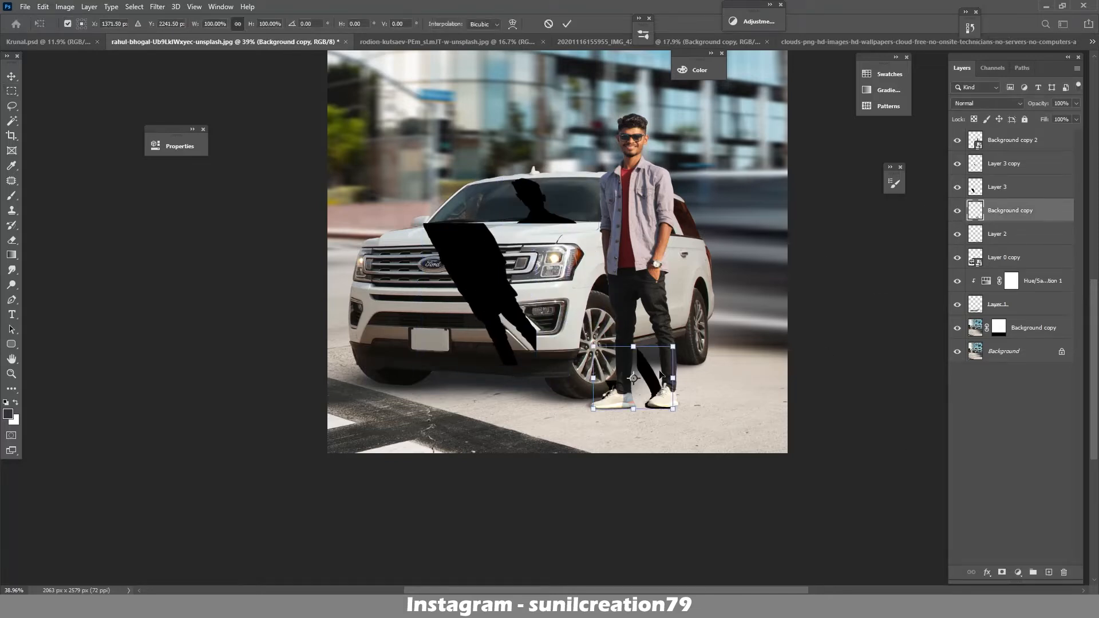
drag(593, 348, 535, 350)
drag(672, 347, 634, 372)
drag(673, 408, 677, 406)
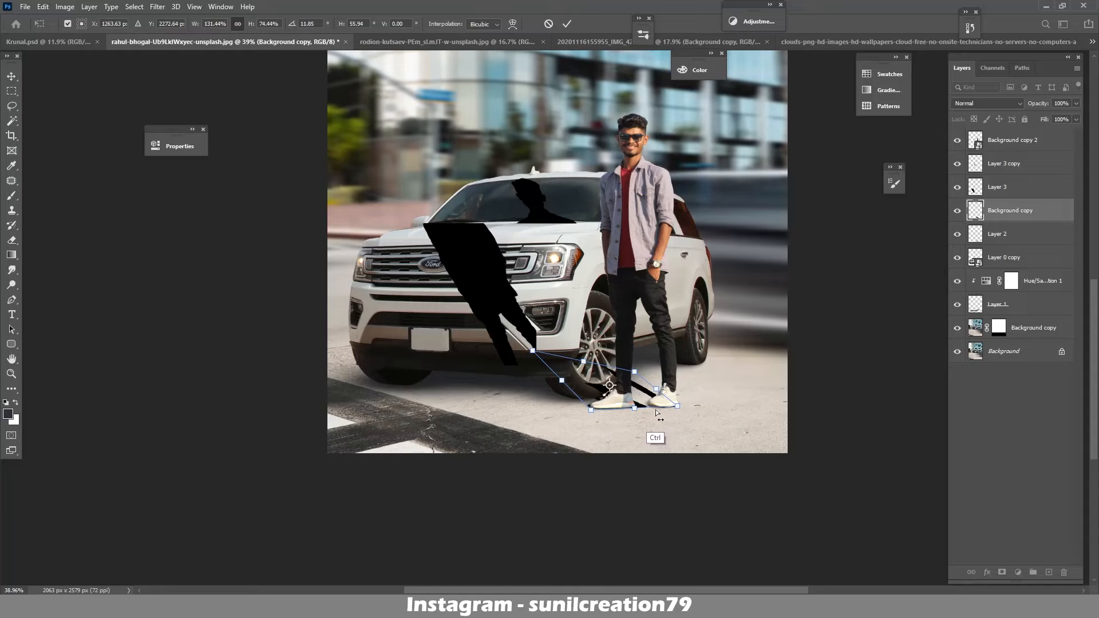
drag(532, 350, 574, 398)
drag(634, 372, 537, 392)
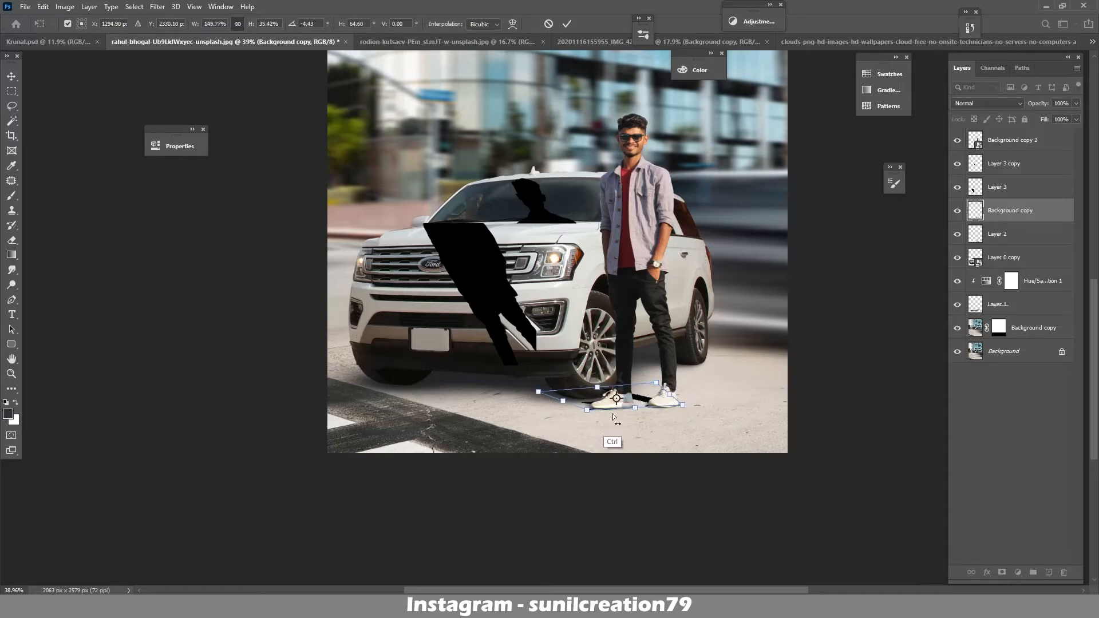
key(Return)
- Move the torso piece beside the man and distort it upright against the car, with its lower edge at shoe level
click(1018, 191)
key(ctrl+t)
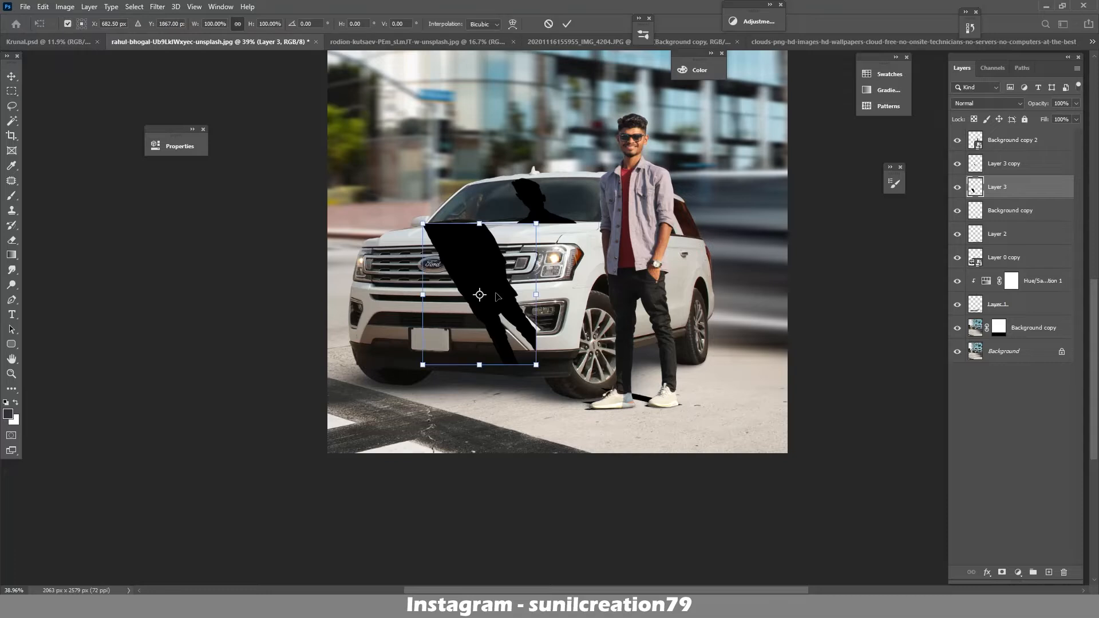
drag(496, 294, 567, 328)
drag(552, 259, 600, 245)
drag(493, 400, 514, 408)
mouse_move(607, 400)
mouse_down()
mouse_move(597, 402)
mouse_move(608, 408)
mouse_up()
click(566, 23)
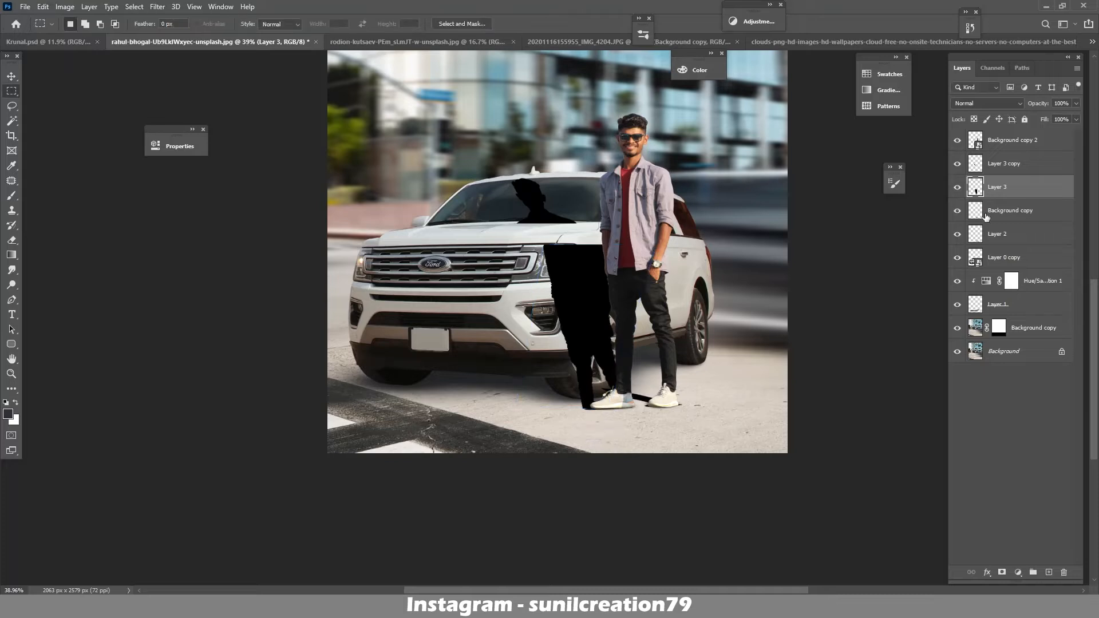
- Move the head-and-shoulders piece onto the top of the torso shadow and flatten it along the car's hood
click(1007, 164)
key(ctrl+t)
drag(546, 218, 573, 239)
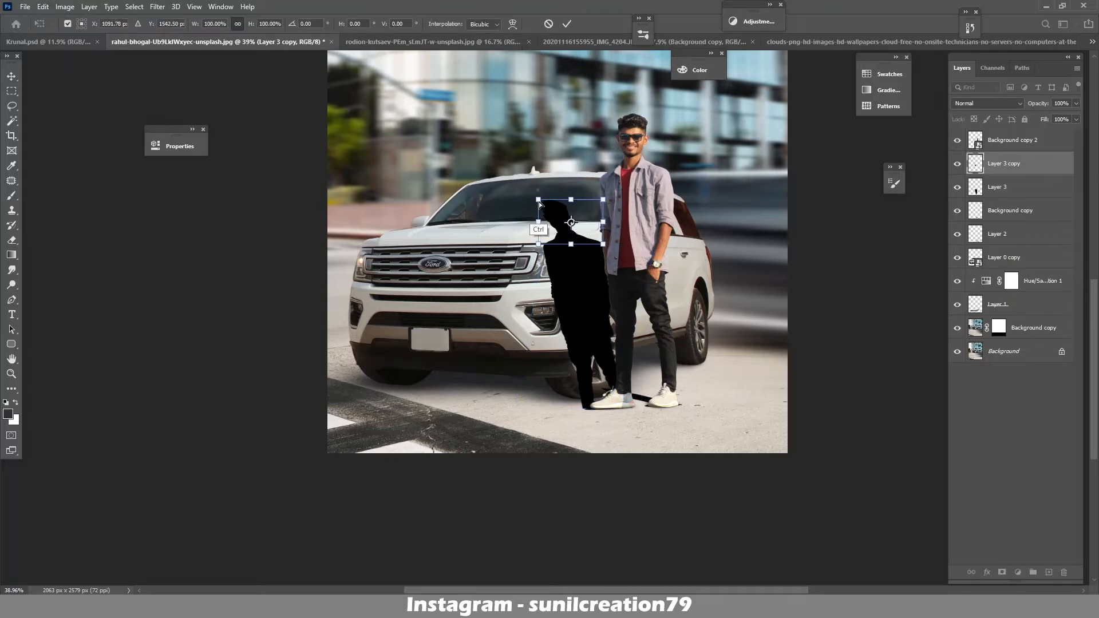
drag(538, 202, 558, 226)
click(566, 24)
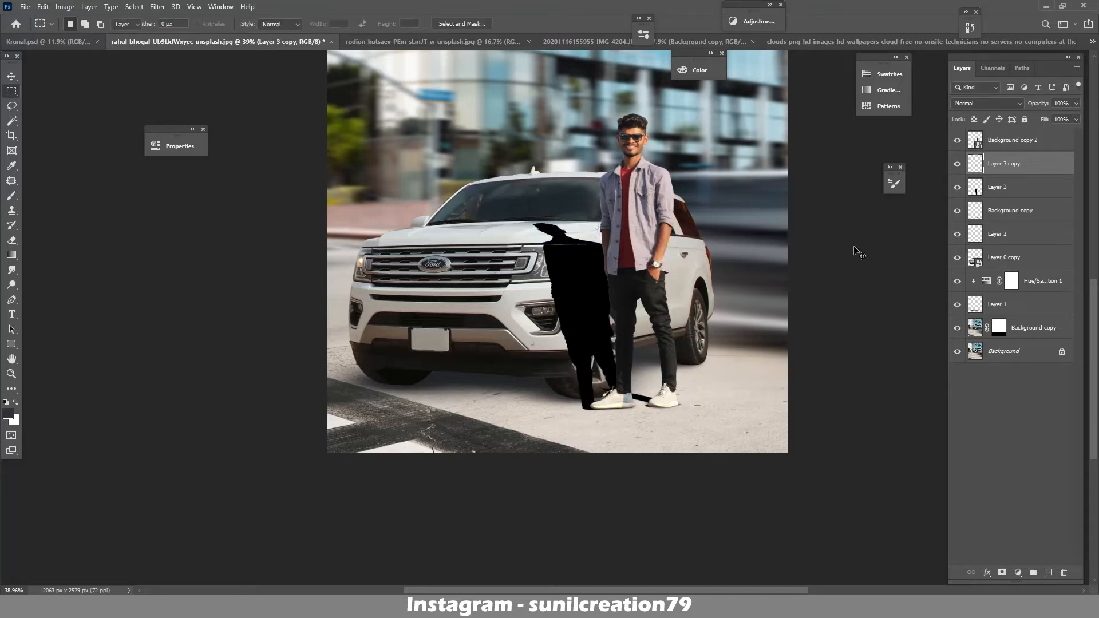
- Erase stray parts of the lower-leg shadow around the shoes and touch it up with the brush at 50% flow
key(v)
drag(609, 395, 939, 324)
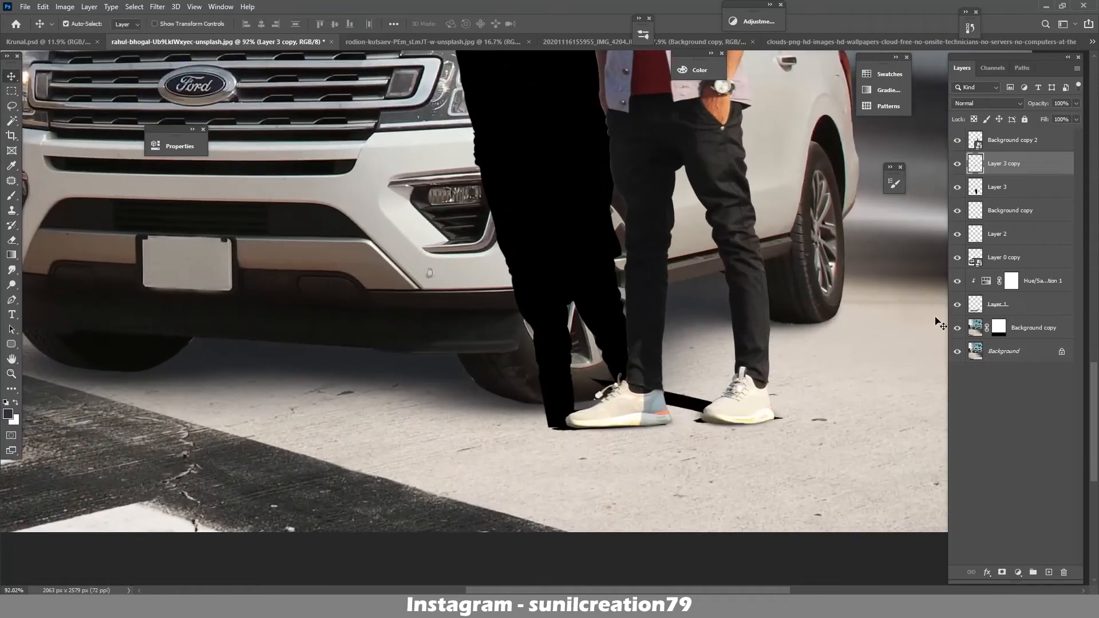
click(1000, 215)
key(e)
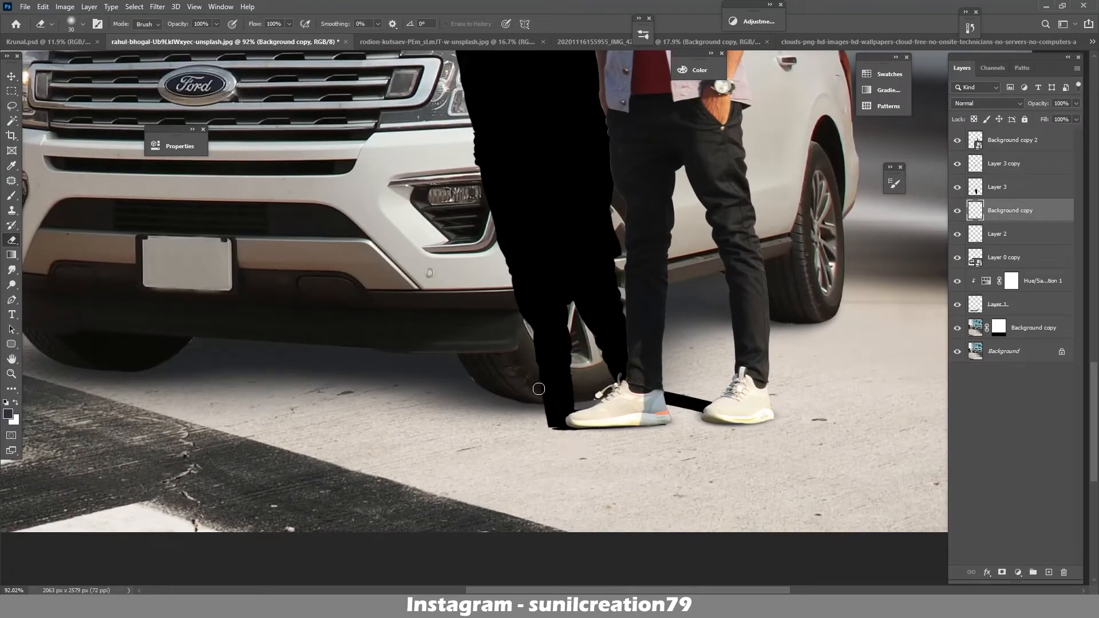
key(b)
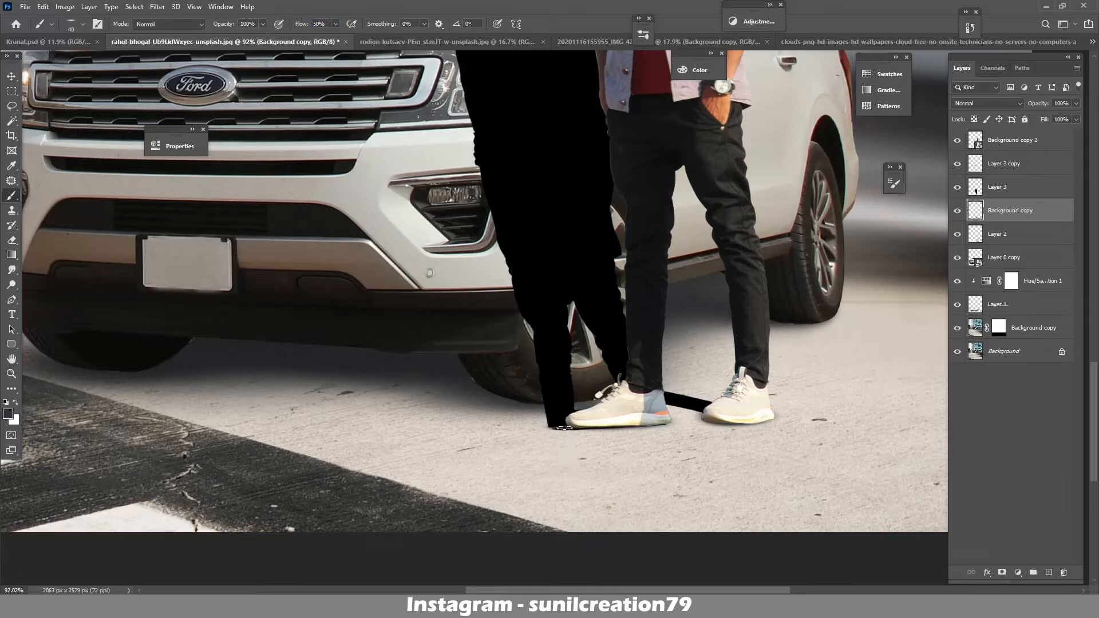
- Merge the torso, head and lower-leg pieces of the man's black silhouette into a single shadow layer
click(999, 170)
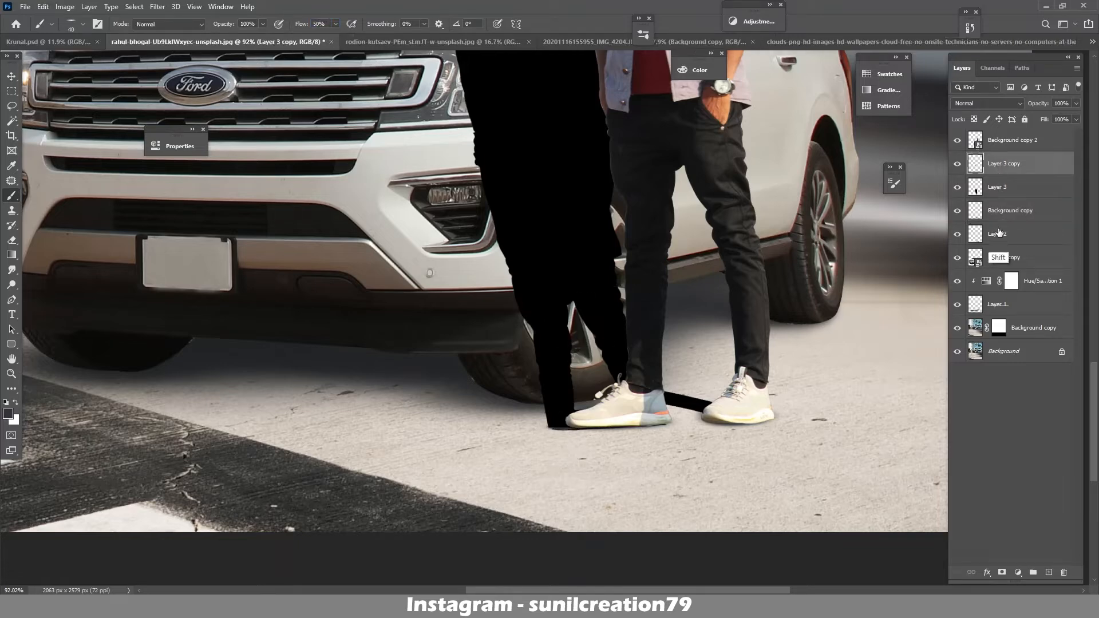
shift+click(997, 218)
key(ctrl+e)
key(z)
alt+click(678, 233)
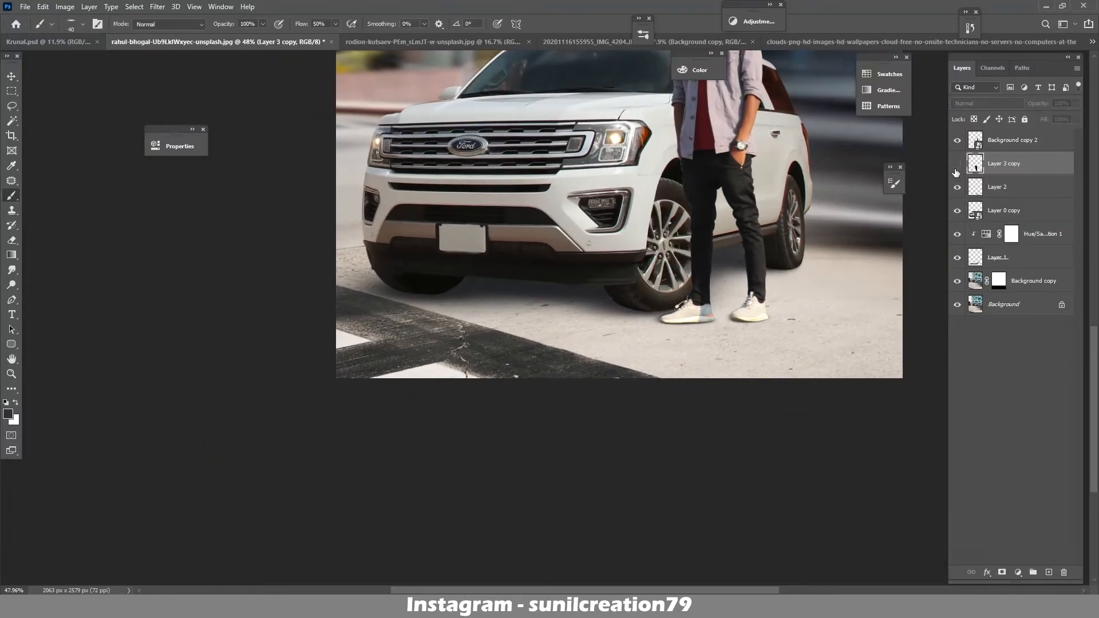
alt+click(678, 233)
key(ctrl+0)
- Duplicate the merged shadow layer, rename the duplicate as Backup and hide it, keeping the original shadow layer selected
key(b)
key(ctrl+j)
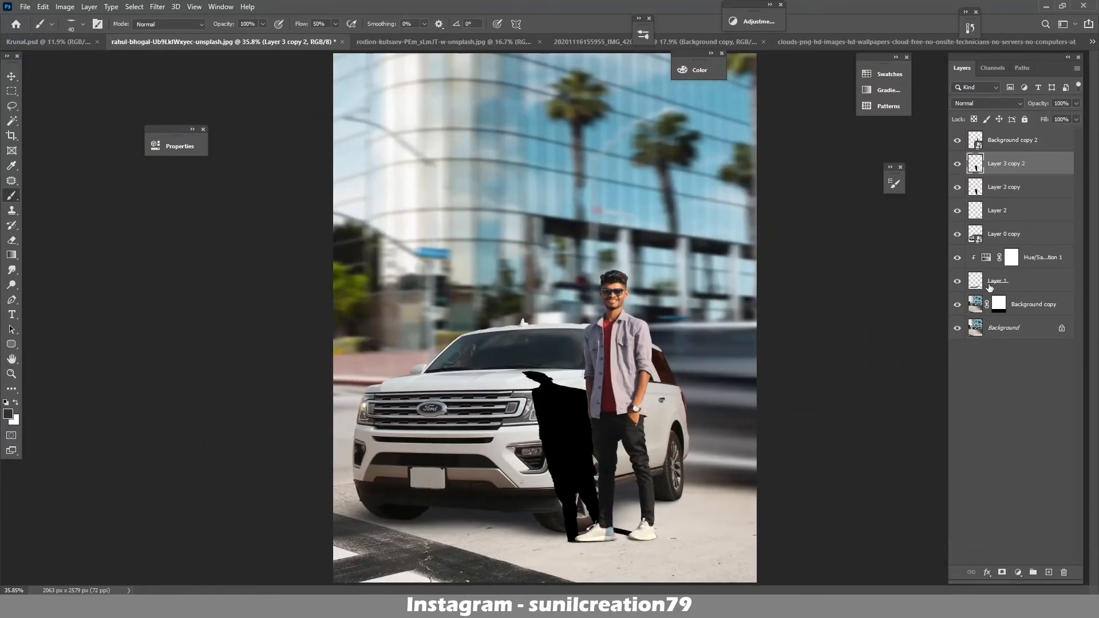
double_click(1004, 163)
text(Backup)
click(1007, 187)
click(957, 163)
- Soften the man's shadow on the car with a 7.5-pixel Gaussian Blur and set the shadow layer's opacity to 40%
text(51)
key(Return)
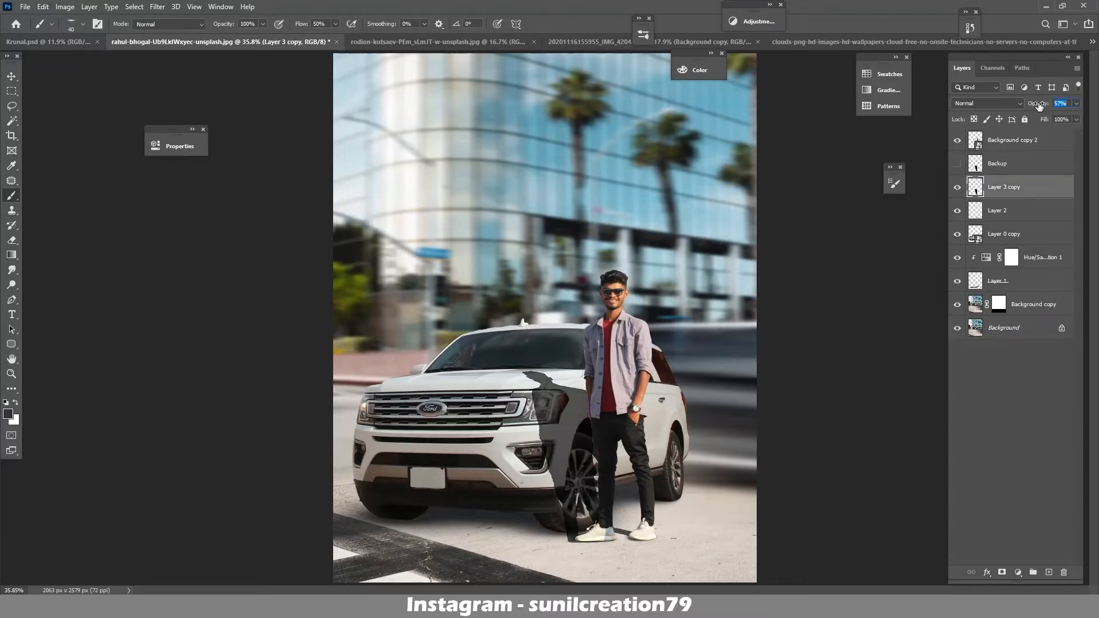
text(34)
key(Return)
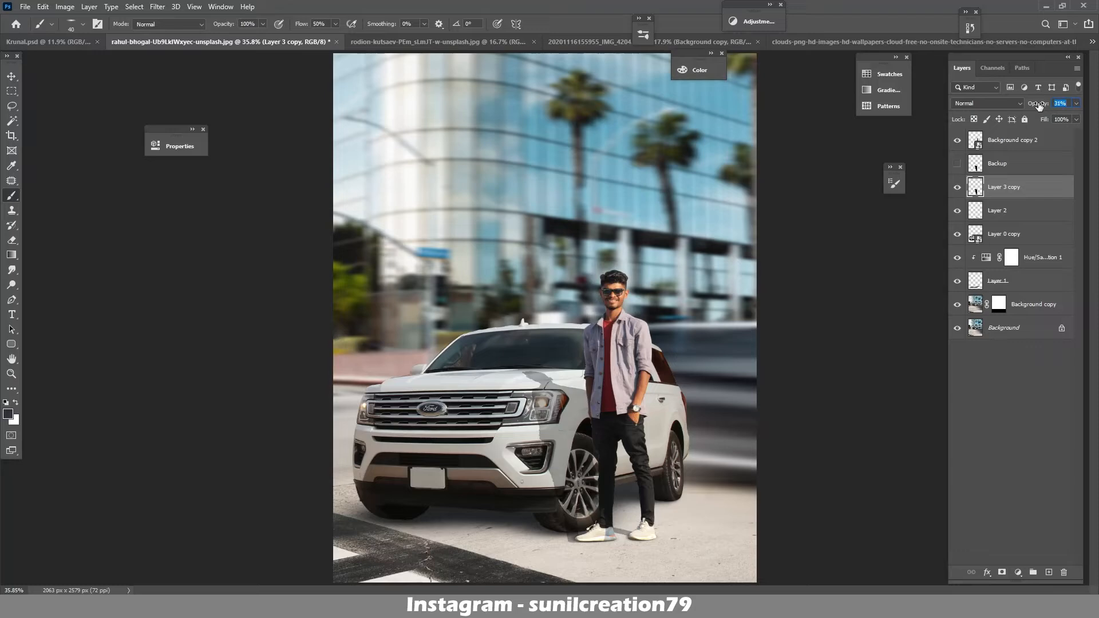
drag(1039, 106, 1037, 106)
click(156, 6)
mouse_move(172, 135)
click(332, 182)
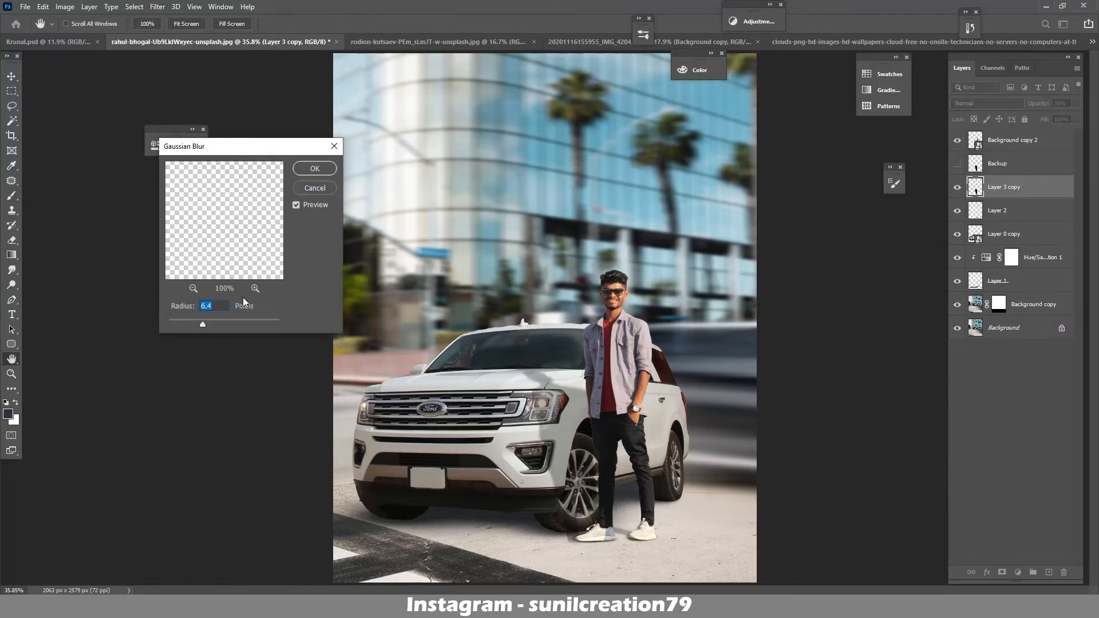
key(shift+Up)
click(312, 170)
drag(1030, 106, 1035, 105)
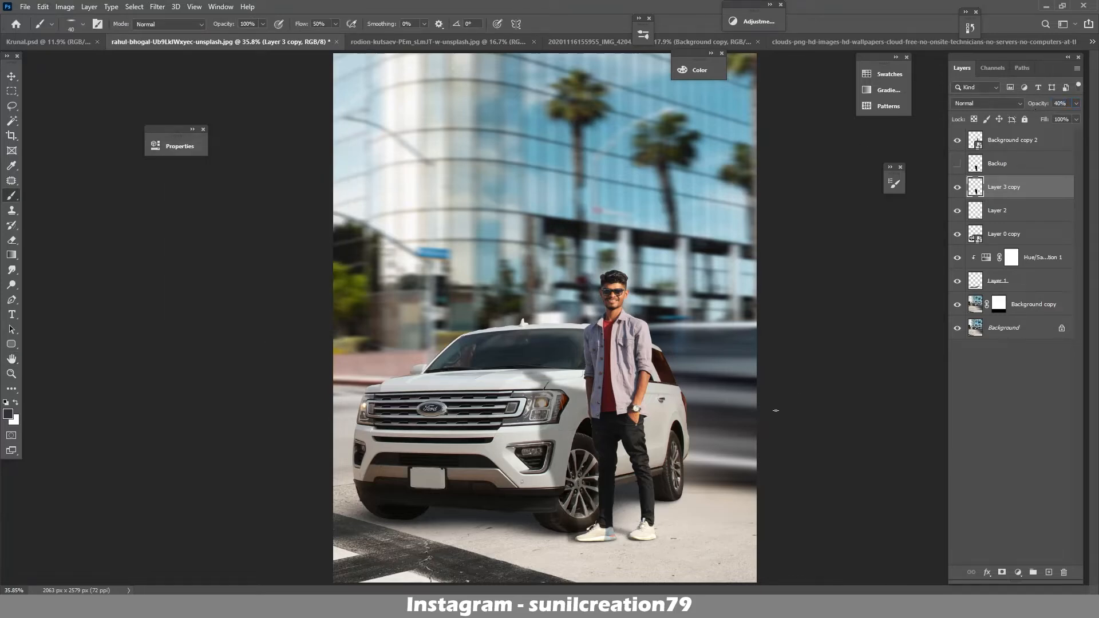
- Add a new empty layer above the cut-out man and clip it to his layer
scroll(616, 559, up, 3)
key(alt+bracketleft)
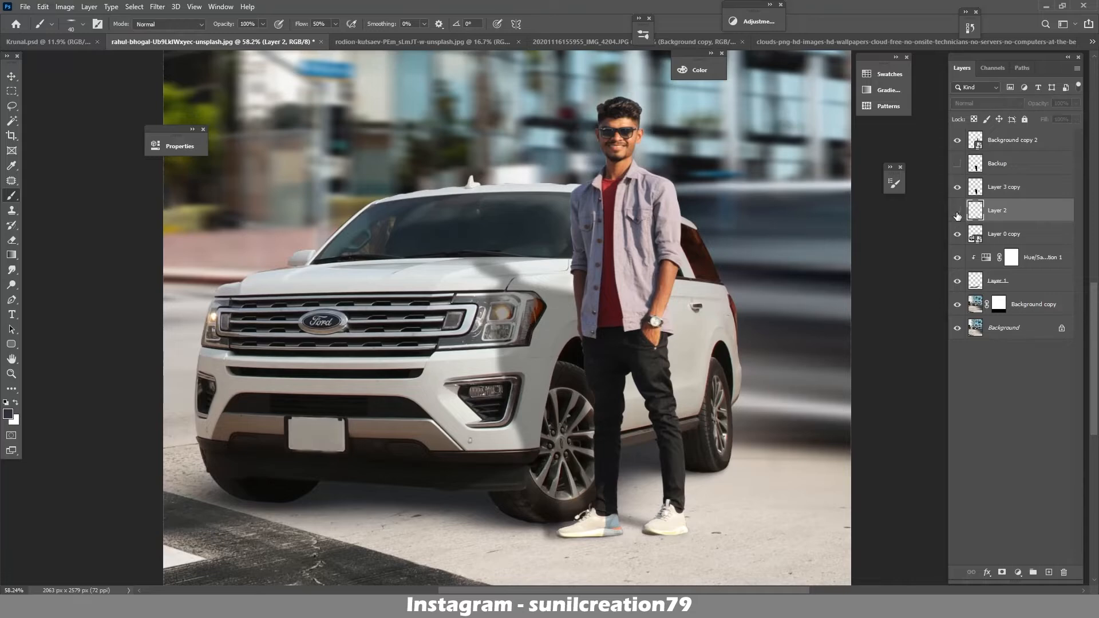
key(v)
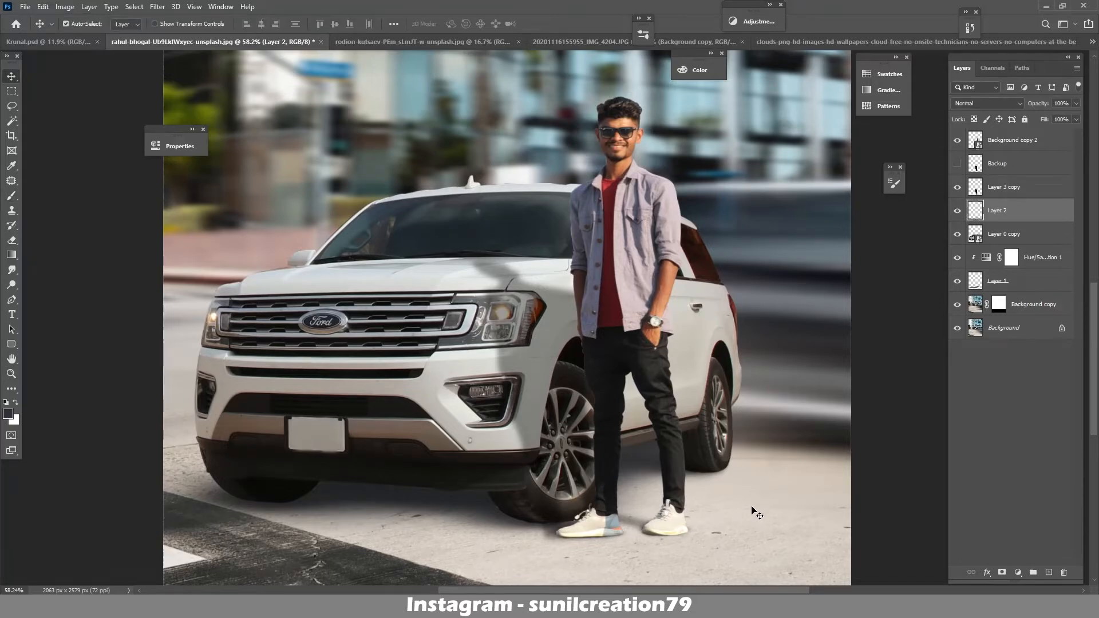
click(997, 163)
click(985, 144)
click(957, 141)
click(957, 141)
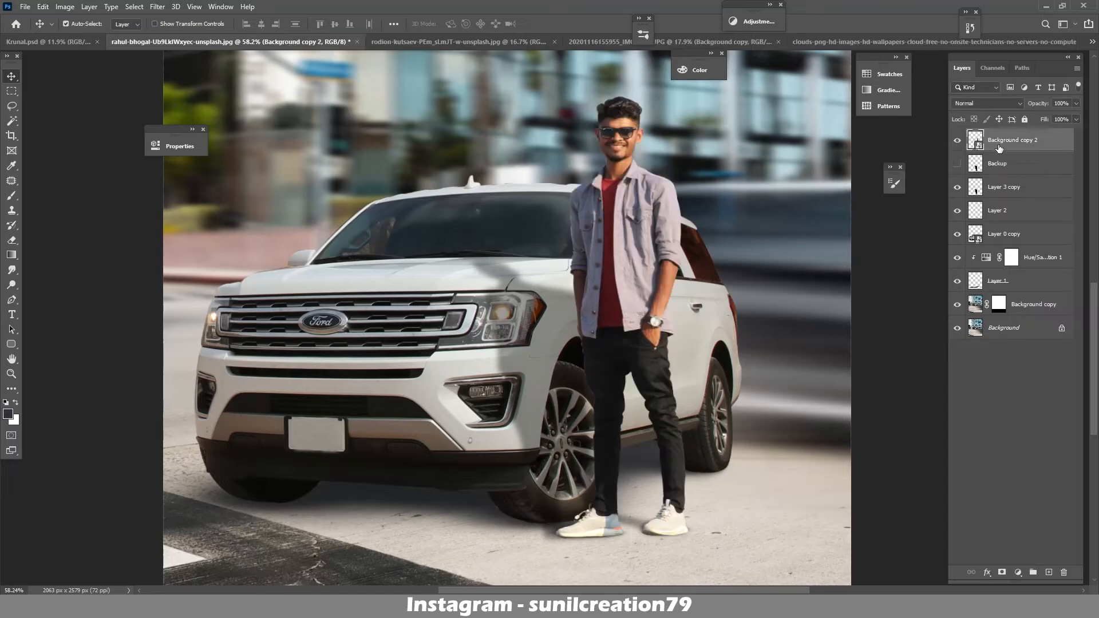
click(1048, 572)
alt+click(1011, 151)
- Sample a grey tone from the scene and brush it over the lower edges of both shoes at 3% flow
key(ctrl+space)
drag(671, 539, 735, 530)
key(b)
alt+click(568, 496)
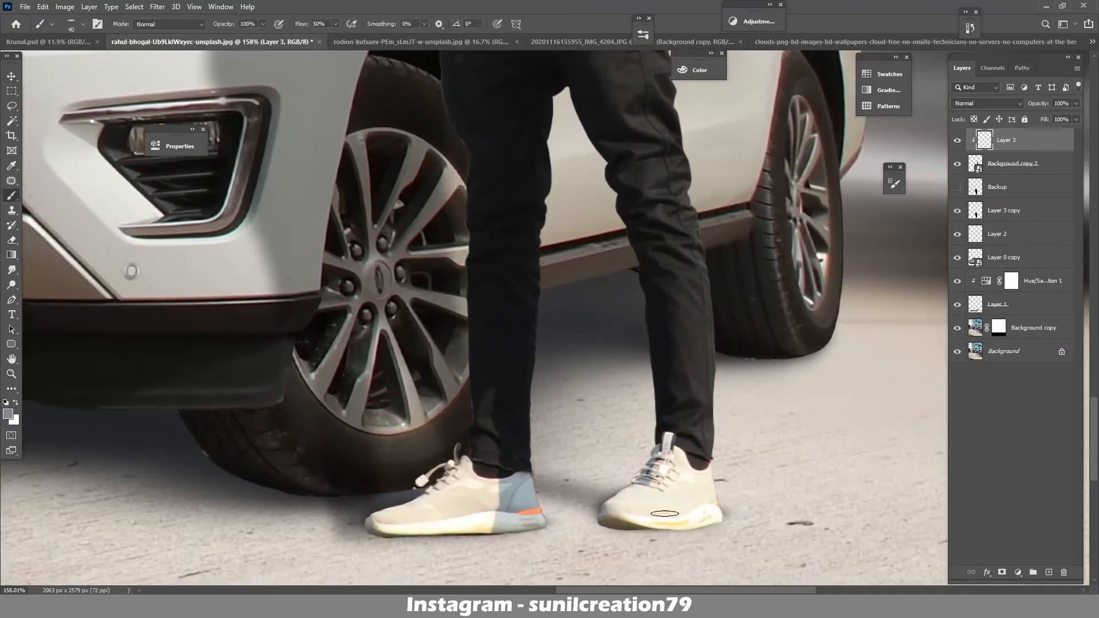
key(shift+0)
key(shift+3)
drag(623, 525, 713, 522)
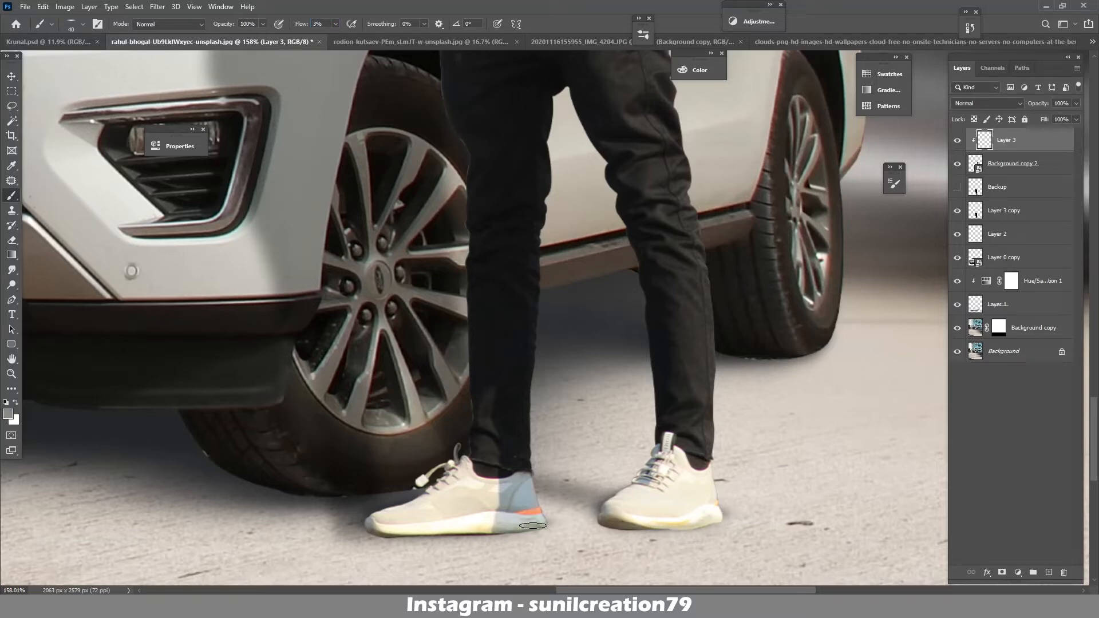
drag(533, 525, 373, 531)
drag(706, 518, 673, 533)
mouse_move(494, 533)
mouse_down()
mouse_move(441, 535)
mouse_move(463, 534)
mouse_up()
- Rasterize the cut-out man's smart object layer for smudging
key(z)
mouse_move(585, 456)
mouse_down()
mouse_move(551, 474)
mouse_move(597, 484)
mouse_move(634, 479)
mouse_move(642, 464)
mouse_up()
drag(632, 330, 651, 347)
key(b)
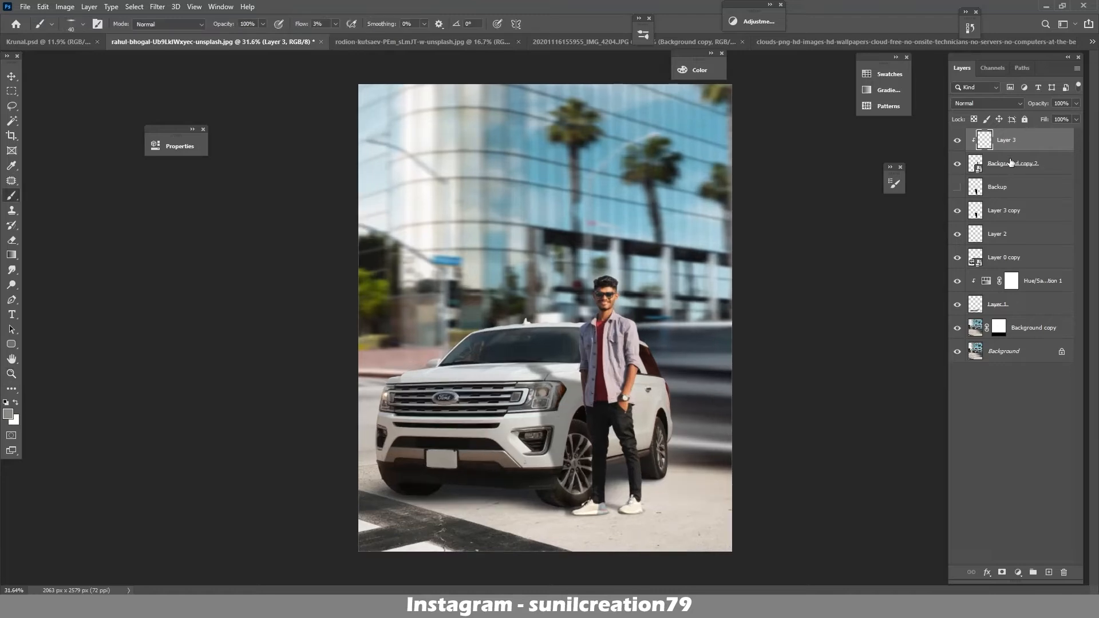
click(1010, 163)
scroll(607, 292, up, 10)
key(r)
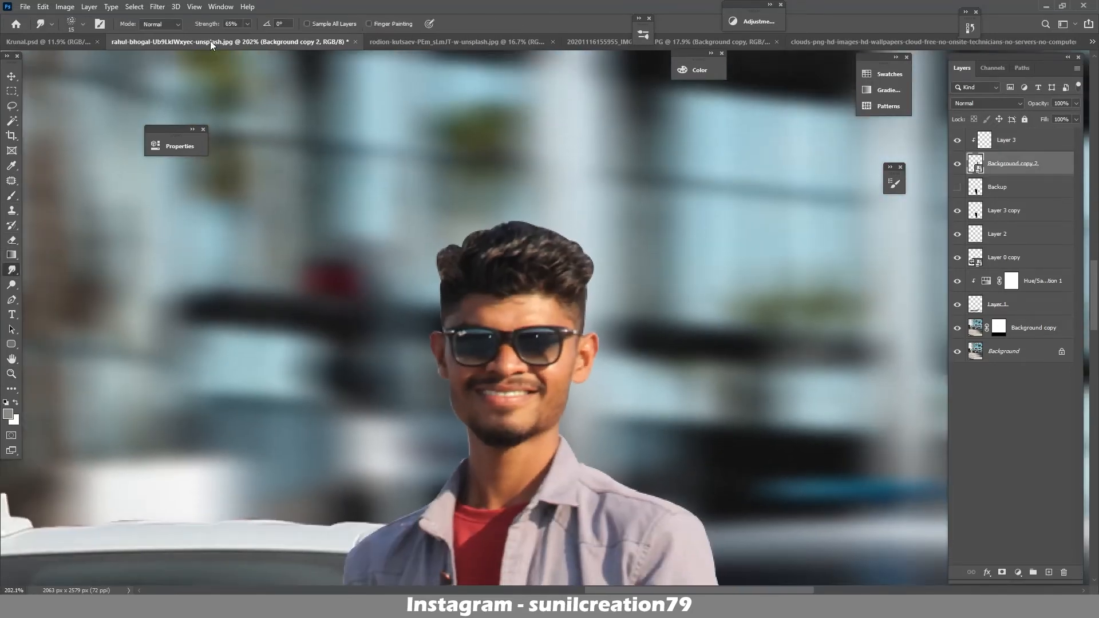
right_click(989, 172)
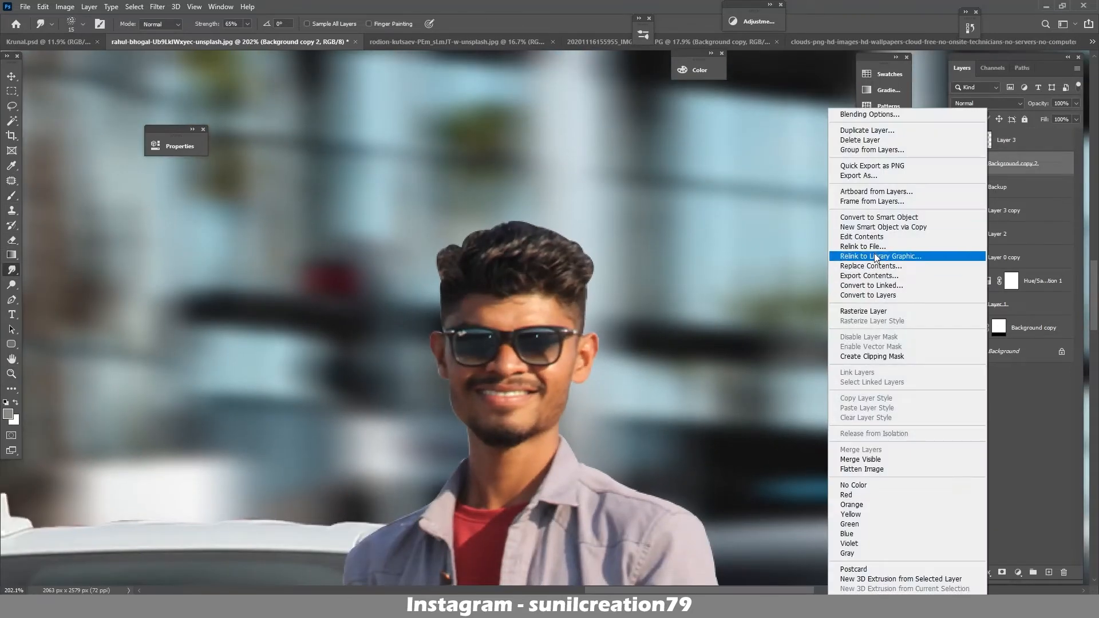
click(876, 310)
- Smudge the outline of the man's hair with a small brush at 65% strength to soften the cut-out edge
key(bracketleft)
key(bracketleft)
mouse_move(445, 281)
mouse_down()
mouse_move(453, 253)
mouse_move(448, 282)
mouse_move(498, 238)
mouse_move(477, 237)
mouse_move(506, 228)
mouse_move(558, 233)
mouse_move(541, 240)
mouse_move(518, 226)
mouse_move(585, 267)
mouse_move(580, 257)
mouse_move(587, 294)
mouse_up()
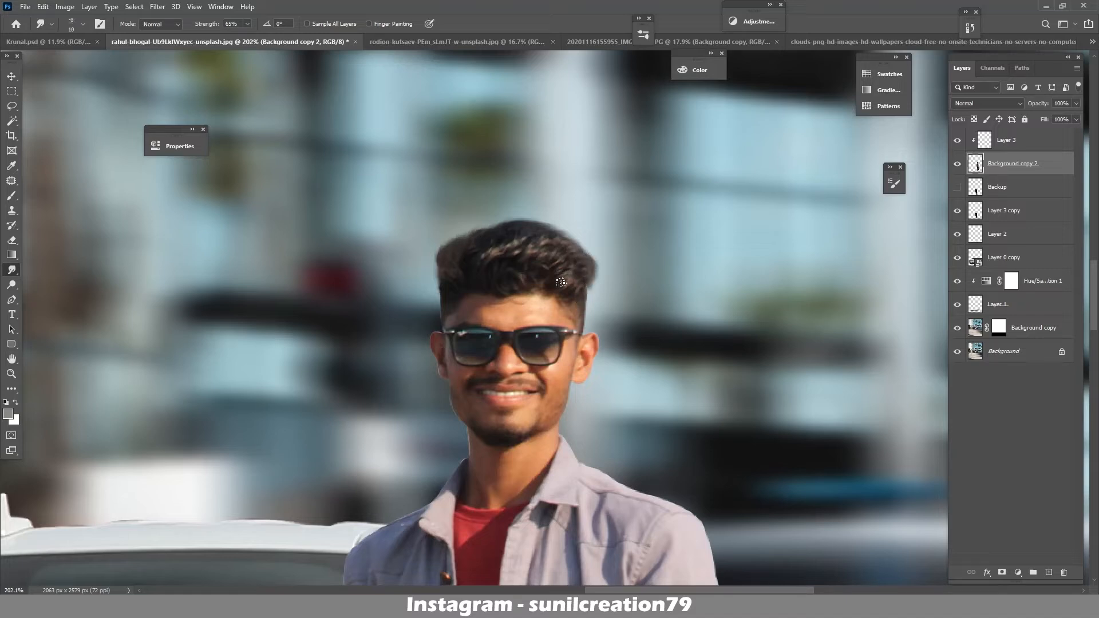
- Add another new layer clipped directly above the cut-out man's layer
drag(533, 384, 541, 318)
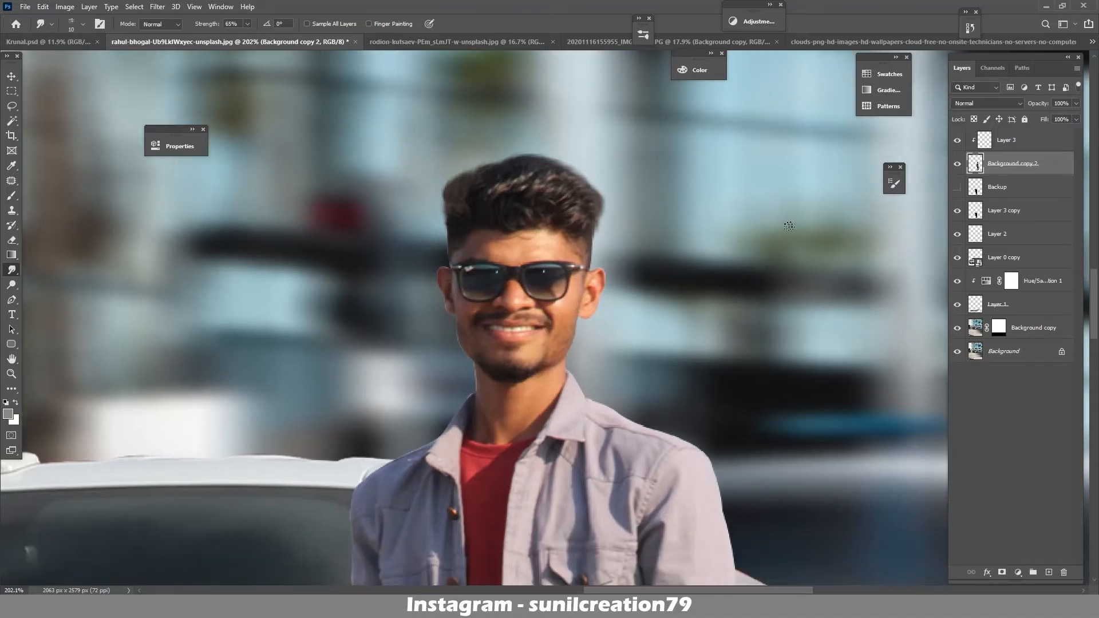
click(1002, 144)
click(1020, 165)
key(ctrl+shift+alt+n)
- Clone clean skin over the cut-out edge of the man's left-hand cheek and jaw with a small Clone Stamp
key(s)
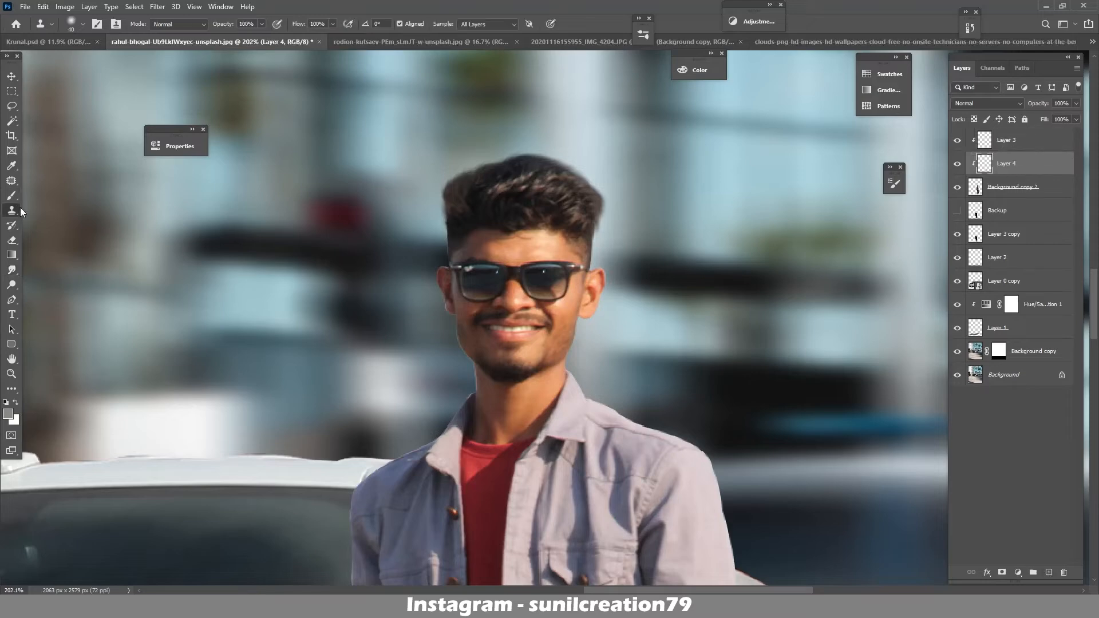
key(bracketleft)
key(bracketleft)
key(bracketleft)
scroll(470, 362, up, 2)
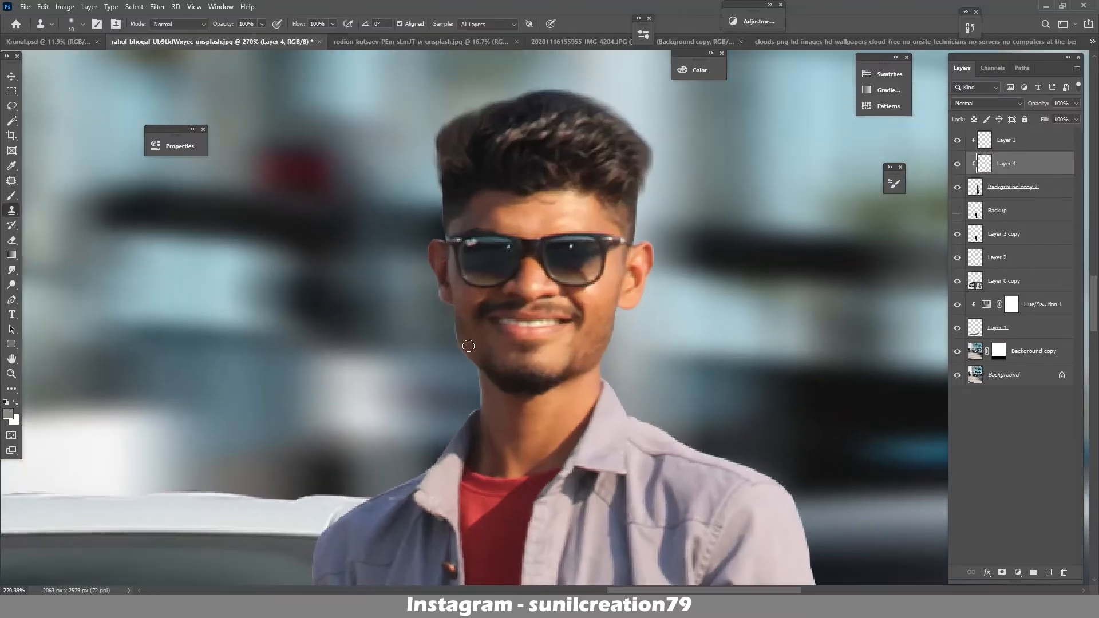
alt+click(464, 333)
drag(460, 333, 460, 342)
alt+click(467, 318)
click(460, 313)
- Clone clean skin along the right-hand edge of the man's cheek and jaw, and touch up the opposite jaw edge
alt+click(605, 310)
click(608, 332)
alt+click(604, 331)
alt+click(591, 318)
alt+click(611, 354)
alt+click(593, 313)
alt+click(593, 324)
click(595, 329)
alt+click(599, 320)
alt+click(607, 316)
alt+click(471, 339)
click(459, 331)
- Clone skin over the outer edges of the man's ears to clean up the cut-out
alt+click(446, 293)
click(437, 293)
alt+click(438, 287)
alt+click(438, 279)
click(437, 273)
alt+click(642, 253)
alt+click(644, 268)
- Clone skin along the left-hand edge of the man's neck down to the shirt collar
alt+click(491, 437)
click(482, 405)
drag(482, 405, 471, 418)
scroll(460, 254, down, 2)
scroll(460, 253, up, 2)
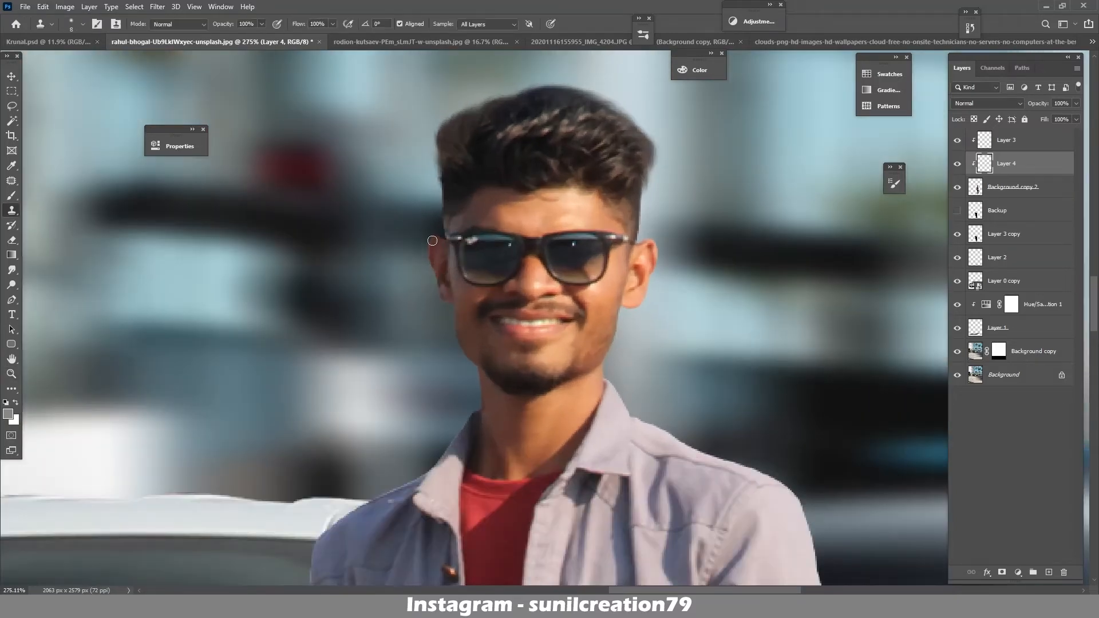
- Erase the outer part of the car's ground shadow along the front with a soft 100 px eraser at 80% flow
key(z)
scroll(581, 288, down, 8)
scroll(618, 304, up, 1)
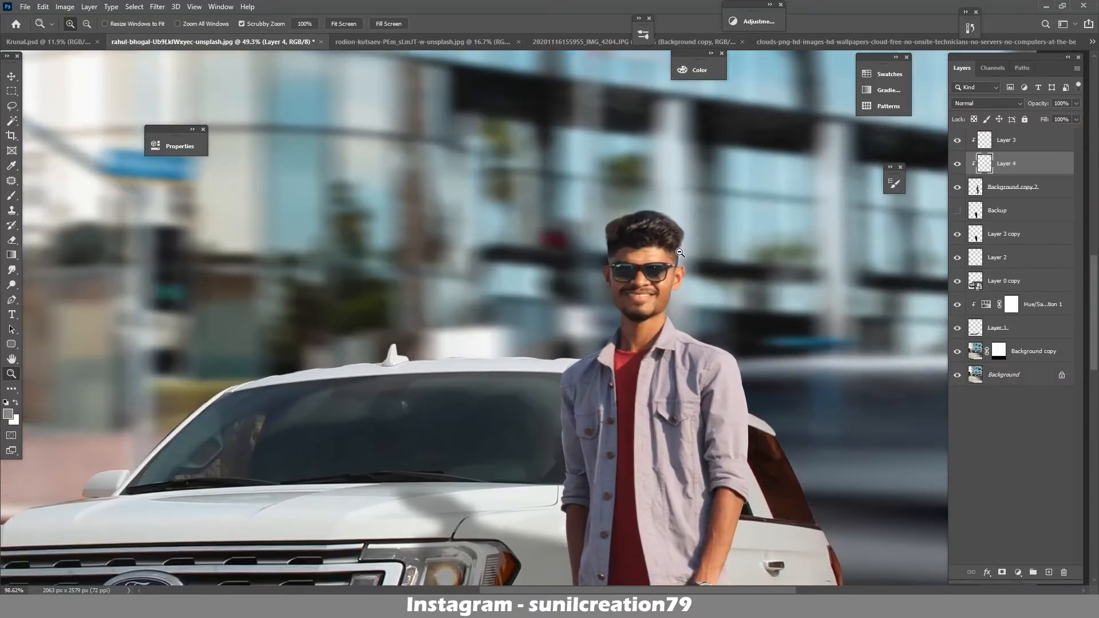
scroll(622, 309, down, 1)
scroll(622, 309, down, 1)
scroll(622, 309, up, 1)
key(s)
click(1007, 328)
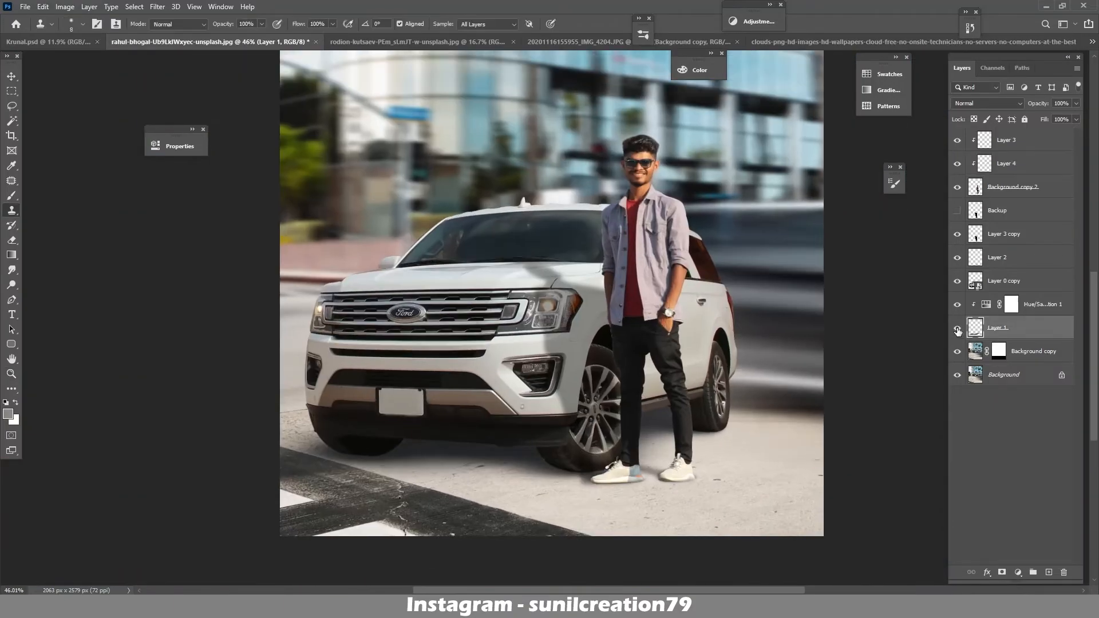
key(e)
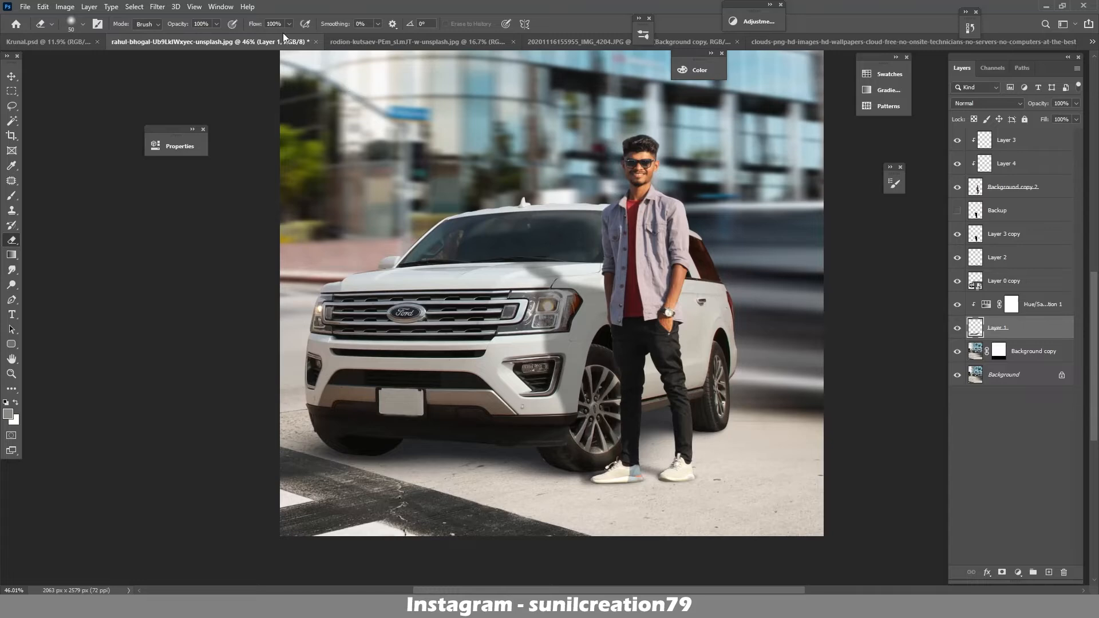
drag(253, 26, 236, 33)
key(bracketright)
key(bracketright)
key(bracketright)
key(bracketright)
key(bracketright)
click(83, 25)
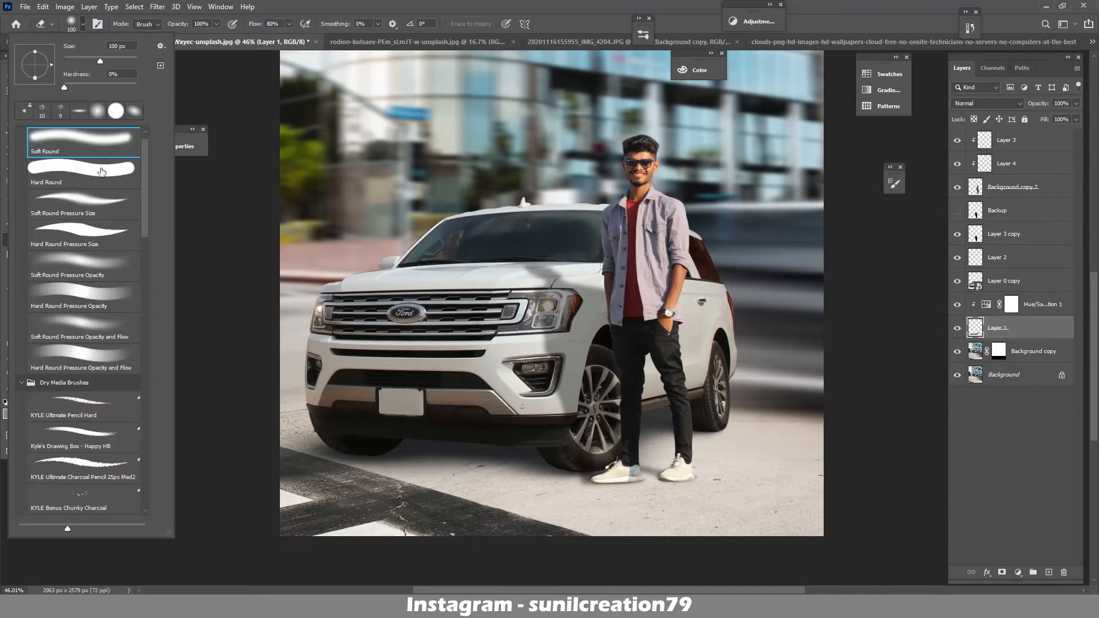
click(83, 25)
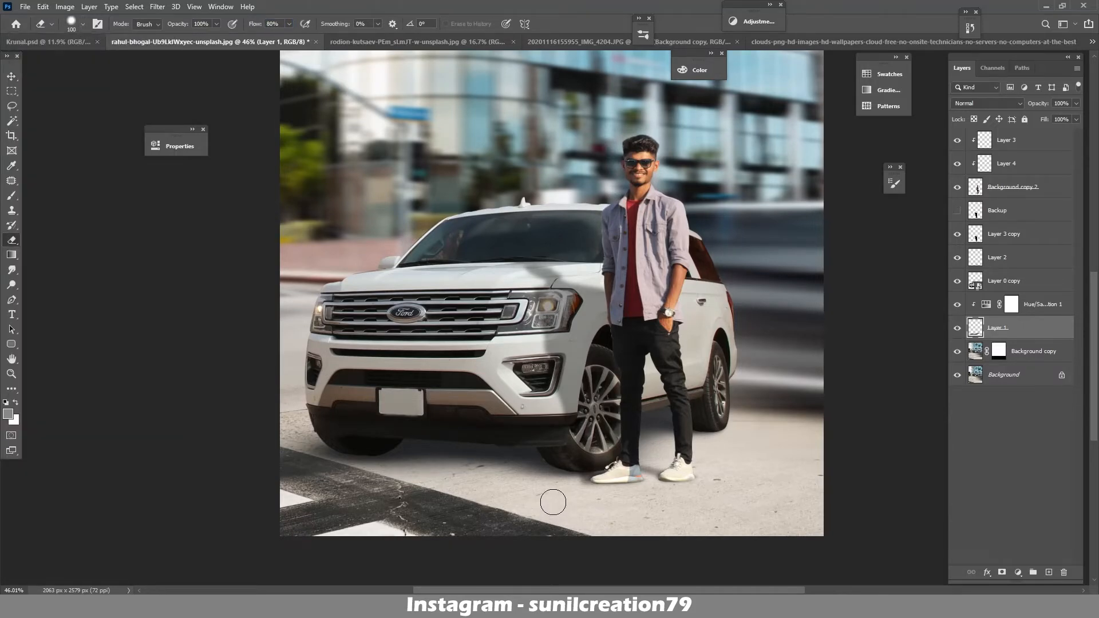
mouse_move(557, 500)
mouse_down()
mouse_move(507, 493)
mouse_move(508, 480)
mouse_move(553, 501)
mouse_move(449, 479)
mouse_move(321, 485)
mouse_up()
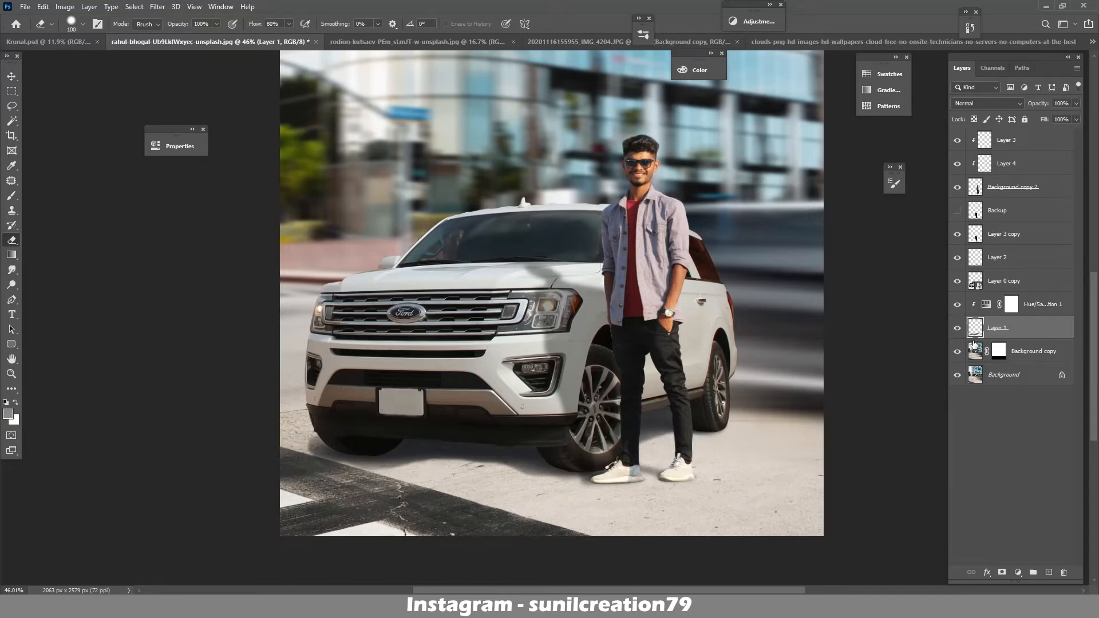
- Set the car's ground shadow layer to 88% opacity and apply a 7.5-pixel Gaussian Blur to it
drag(1040, 107, 1037, 107)
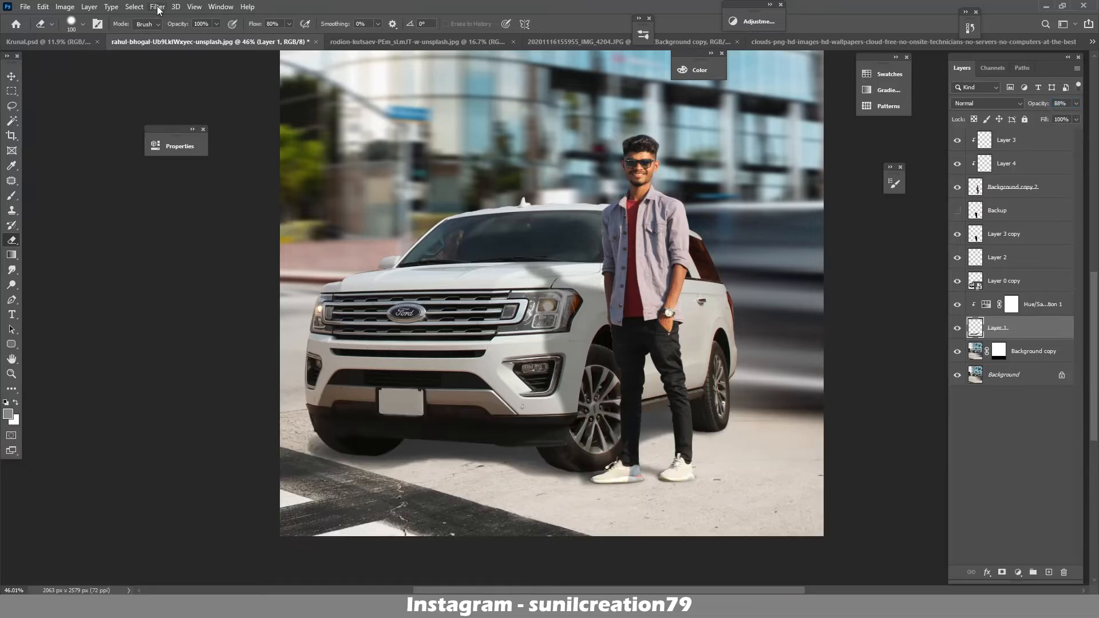
click(157, 7)
mouse_move(229, 141)
click(323, 179)
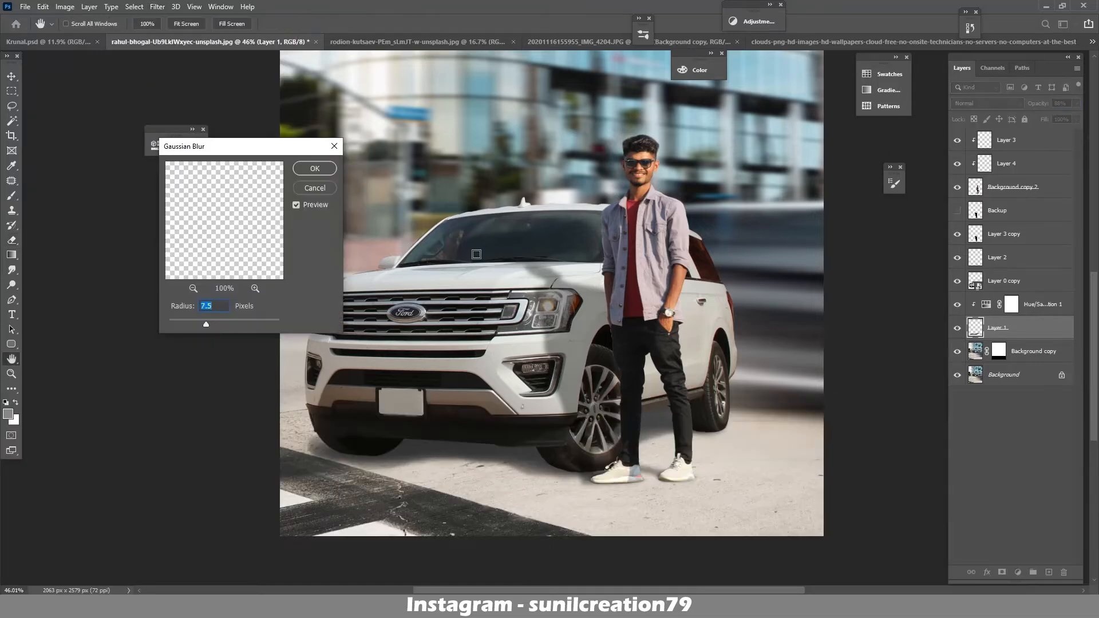
click(316, 171)
- Add a Hue/Saturation adjustment clipped to the man and slightly lower the saturation of the Reds
key(ctrl+space)
drag(643, 165, 701, 162)
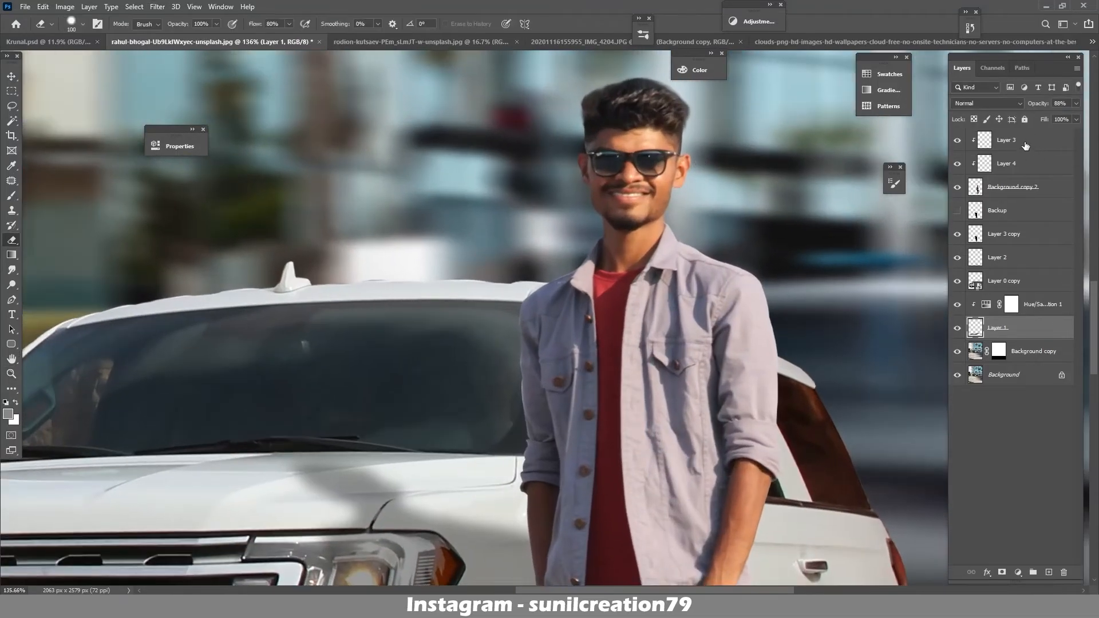
click(1025, 145)
click(1018, 572)
click(1024, 461)
click(285, 367)
click(296, 194)
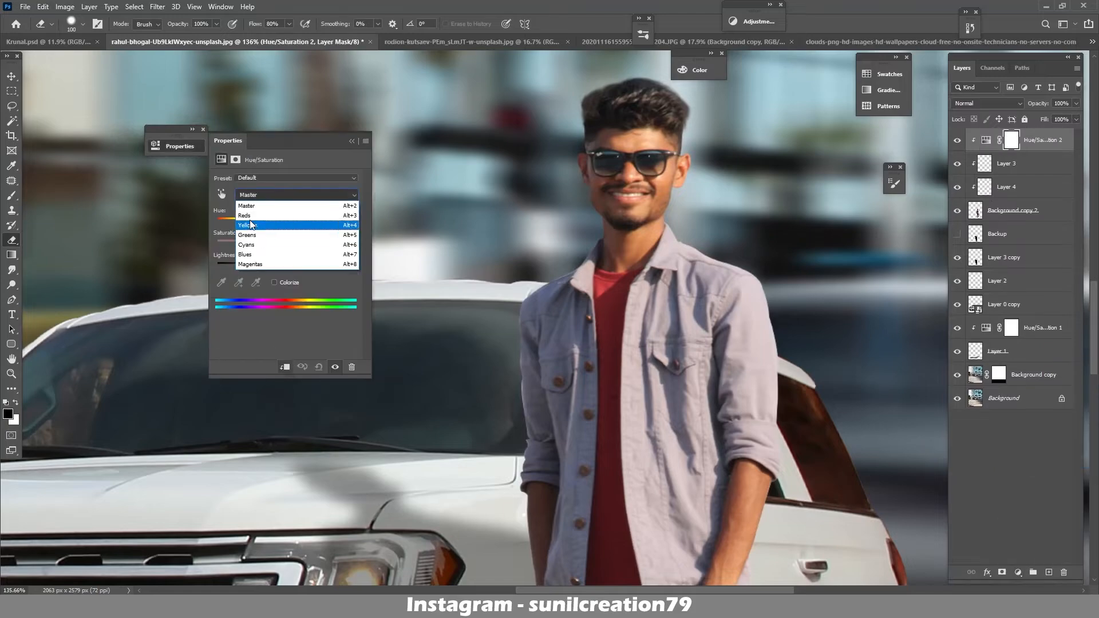
click(252, 215)
drag(286, 244, 276, 244)
click(351, 141)
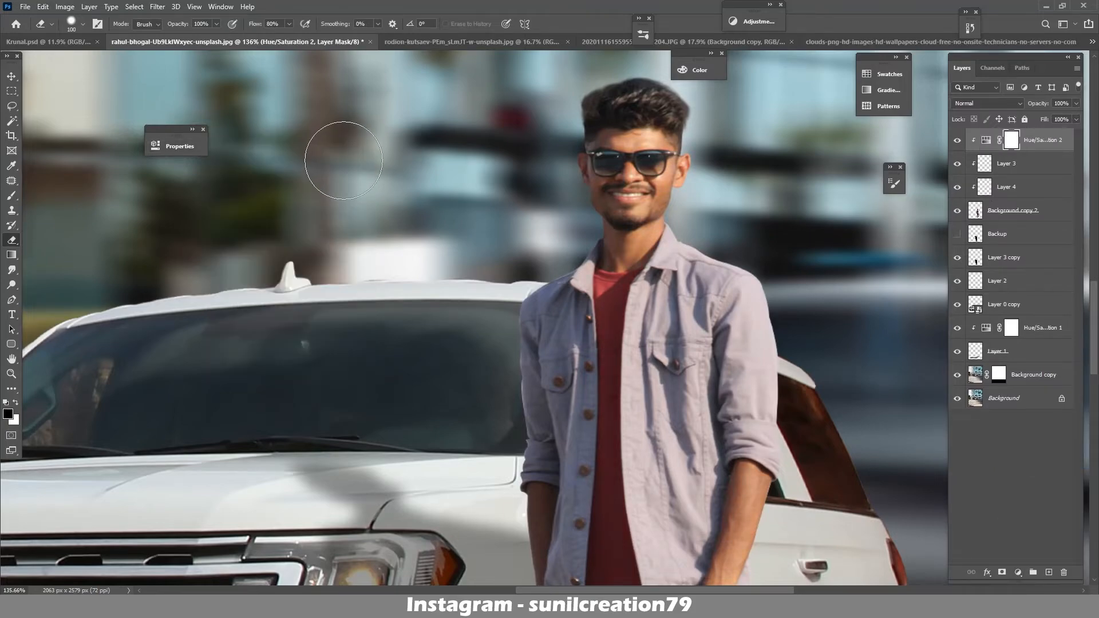
- Add a clipped layer above the man's adjustments, fill it with grey, set it to Overlay and select the Dodge tool
key(ctrl+space)
drag(678, 246, 607, 285)
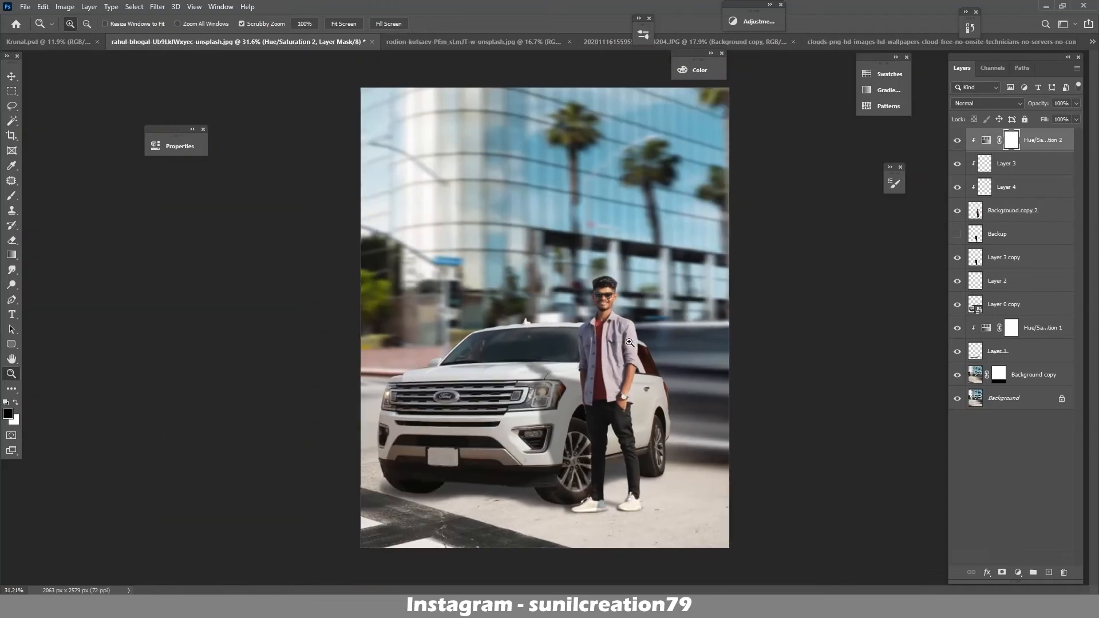
drag(618, 346, 607, 405)
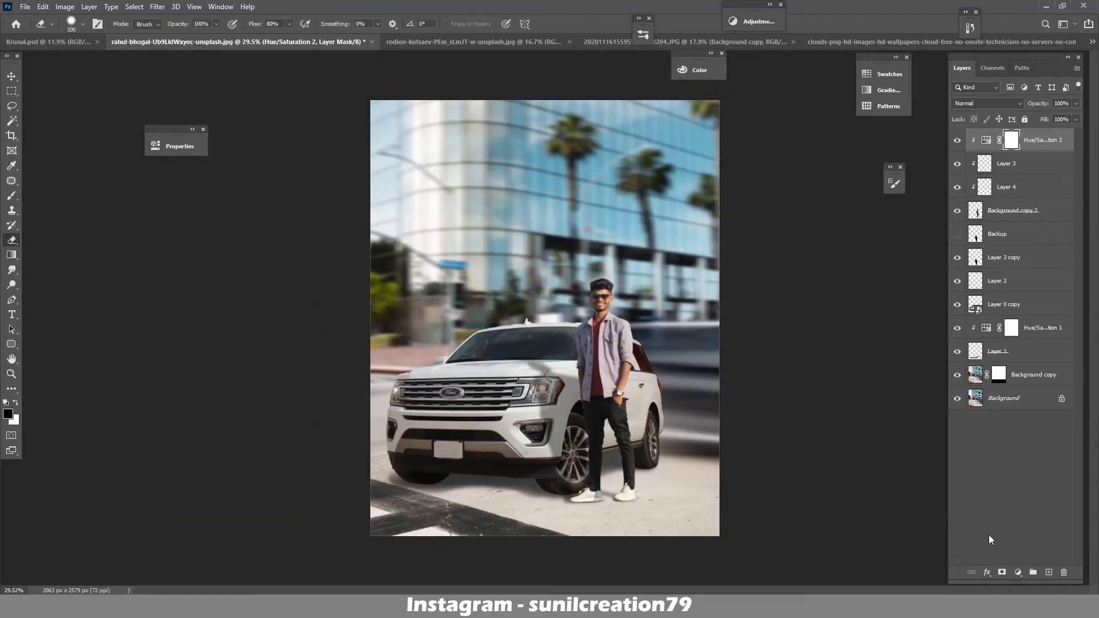
click(1049, 572)
key(shift+F5)
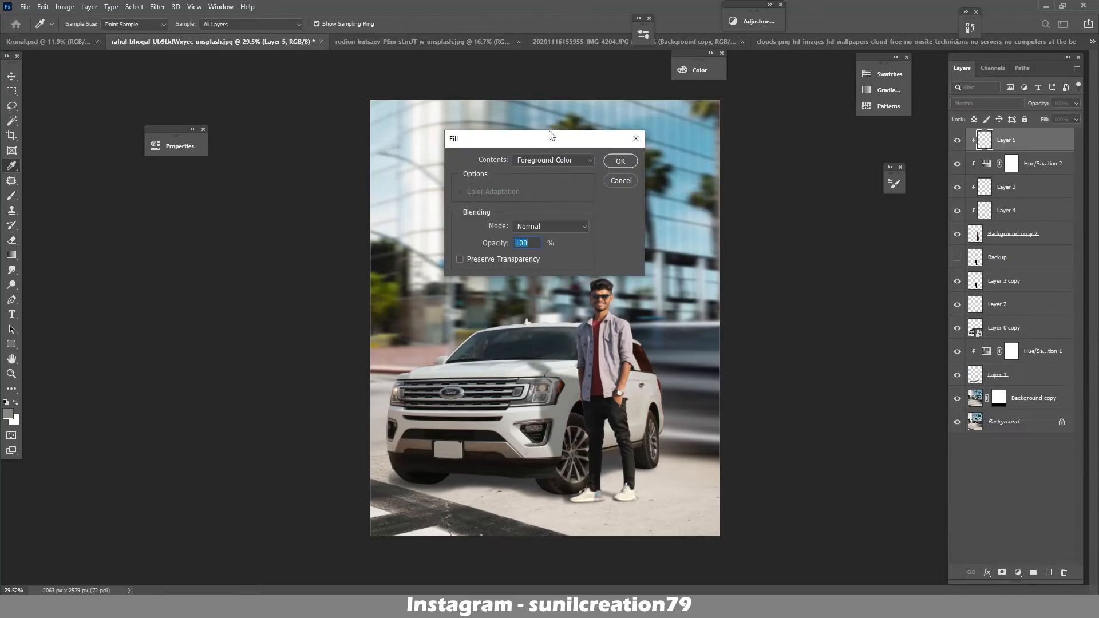
key(Return)
key(shift+alt+o)
key(o)
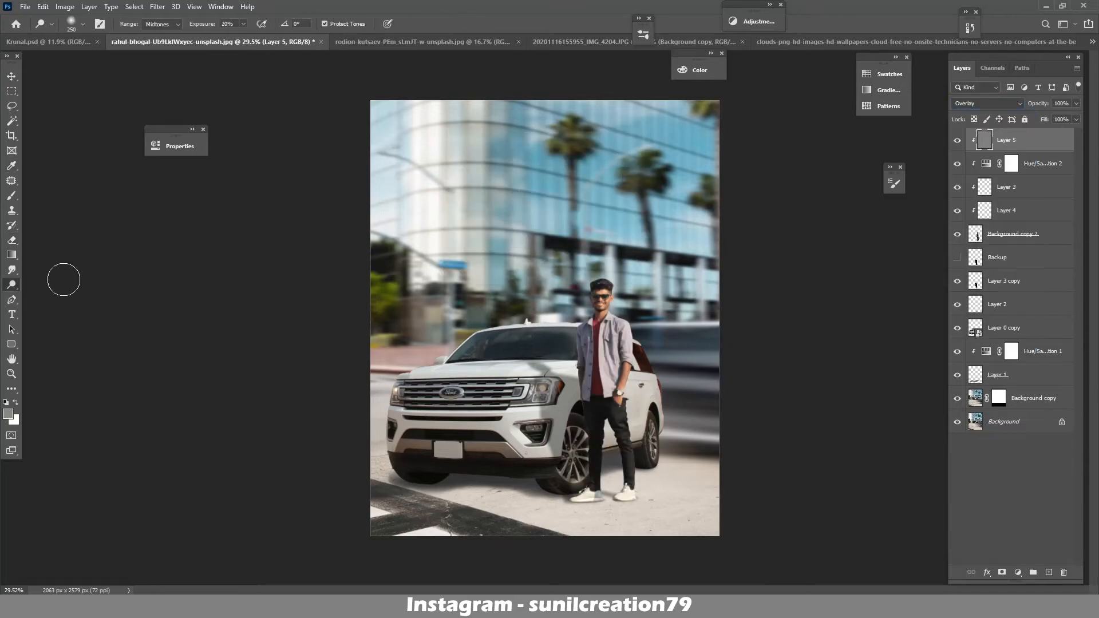
- Dodge the man's black trousers on the grey Overlay layer with a 60 px brush at 20% exposure
drag(622, 499, 676, 496)
key(bracketleft)
key(bracketleft)
key(bracketleft)
key(bracketleft)
key(bracketleft)
key(bracketleft)
key(bracketleft)
key(bracketleft)
key(bracketleft)
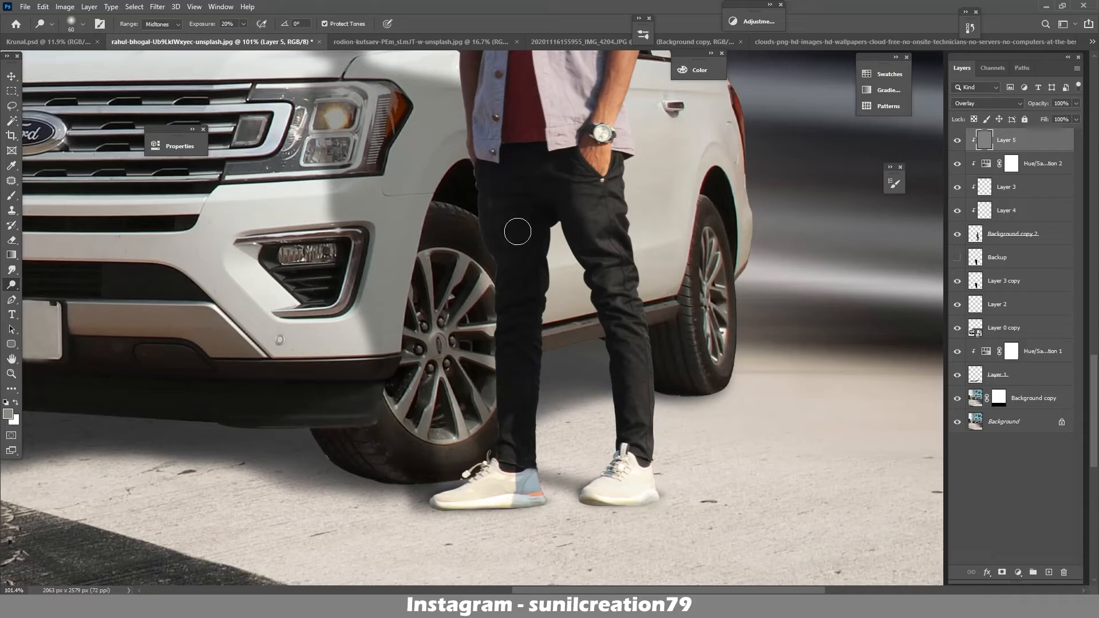
drag(550, 173, 581, 403)
- Dodge the man's shirt and upper body using a 90 px brush at 20% exposure
key(bracketright)
key(bracketright)
key(bracketright)
mouse_move(585, 141)
mouse_down()
mouse_move(641, 185)
mouse_move(630, 366)
mouse_move(604, 361)
mouse_up()
drag(601, 144, 619, 333)
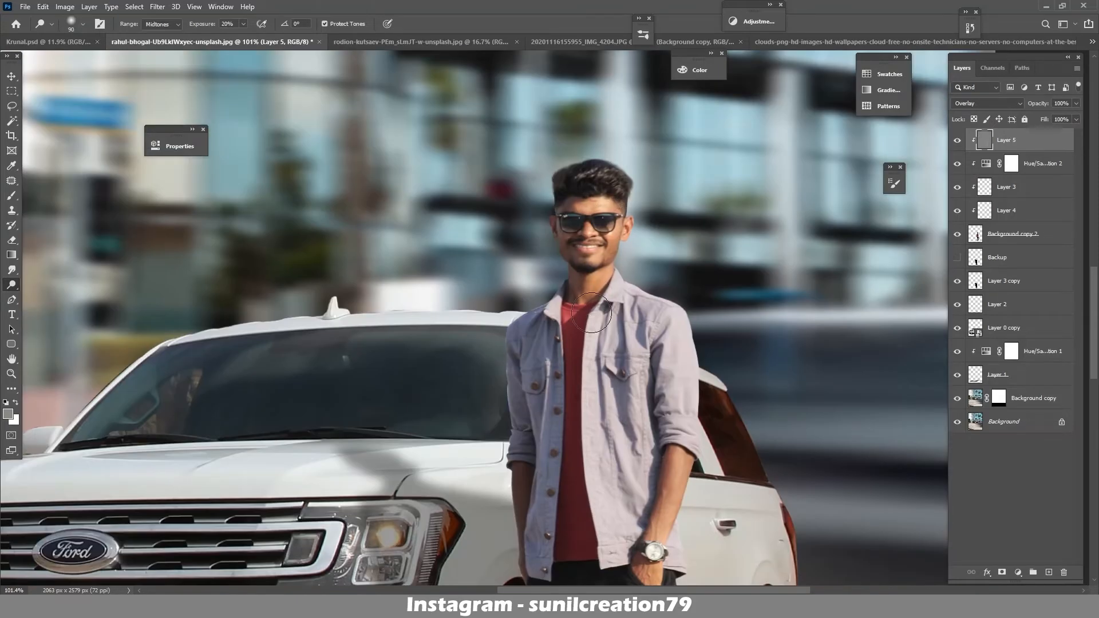
- Heal the skin marks on the man's forehead on the Background copy 2 layer with the Spot Healing Brush
key(z)
mouse_move(680, 307)
mouse_down()
mouse_move(643, 304)
mouse_move(737, 295)
mouse_up()
key(o)
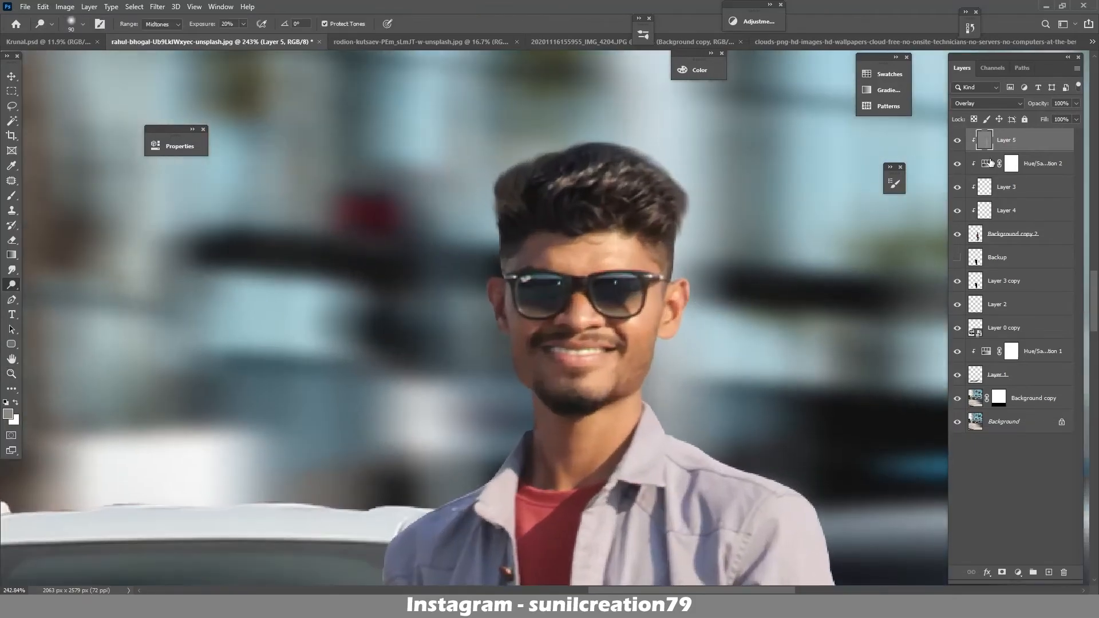
click(1001, 235)
right_click(11, 180)
click(40, 180)
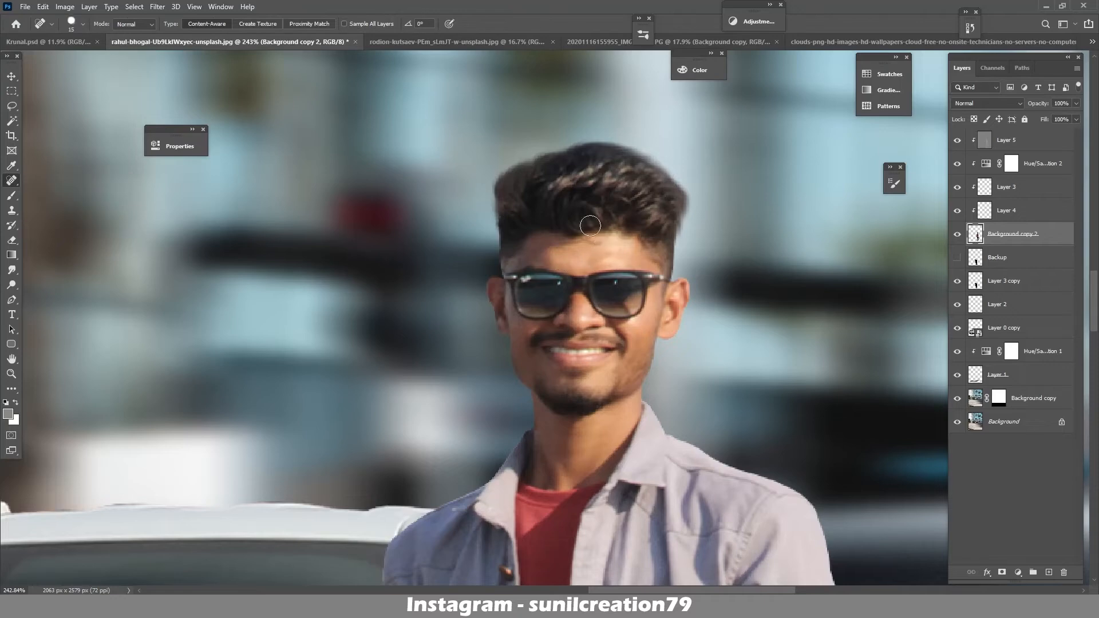
drag(580, 240, 606, 243)
key(z)
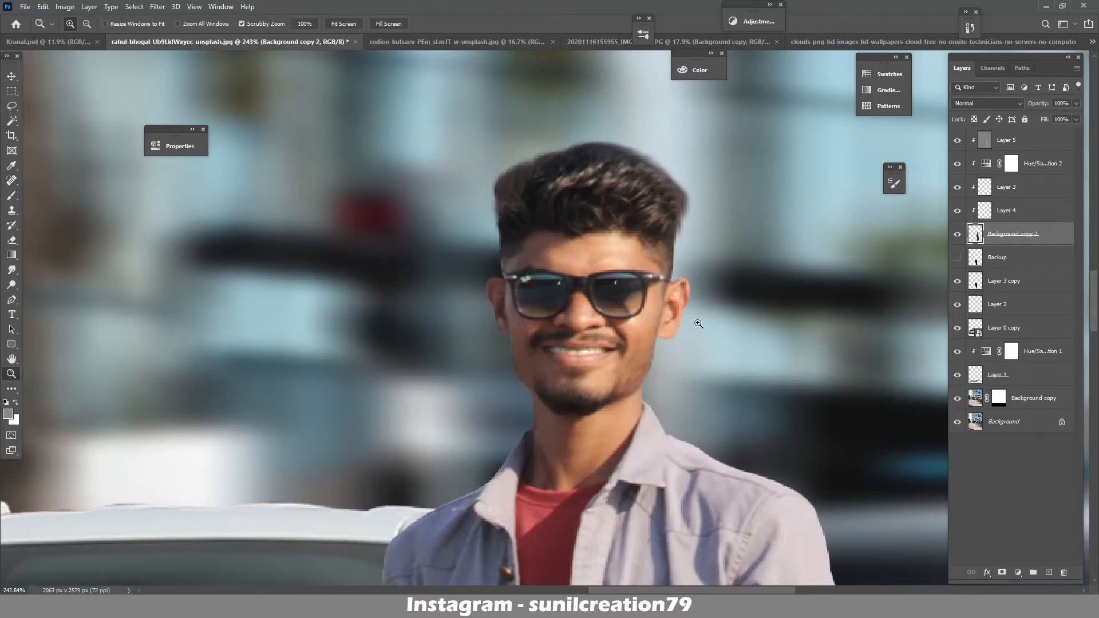
mouse_move(694, 319)
mouse_down()
mouse_move(605, 352)
mouse_move(707, 347)
mouse_up()
key(j)
- Stamp all visible layers into a new layer above Layer 5 and duplicate it twice
click(988, 146)
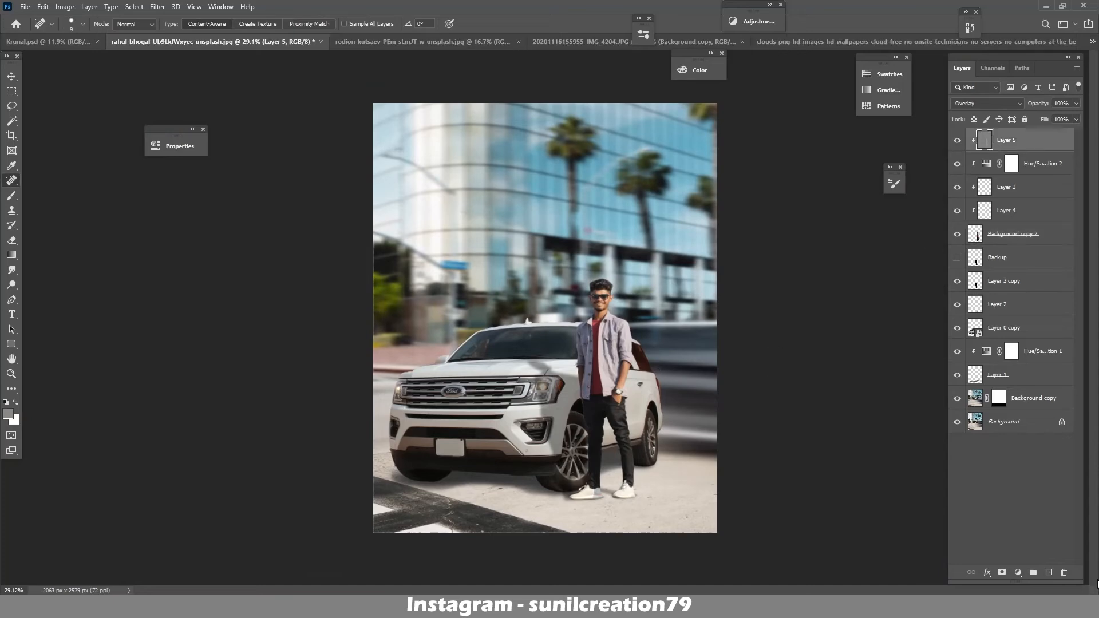
key(ctrl+shift+alt+e)
key(ctrl+j)
key(ctrl+j)
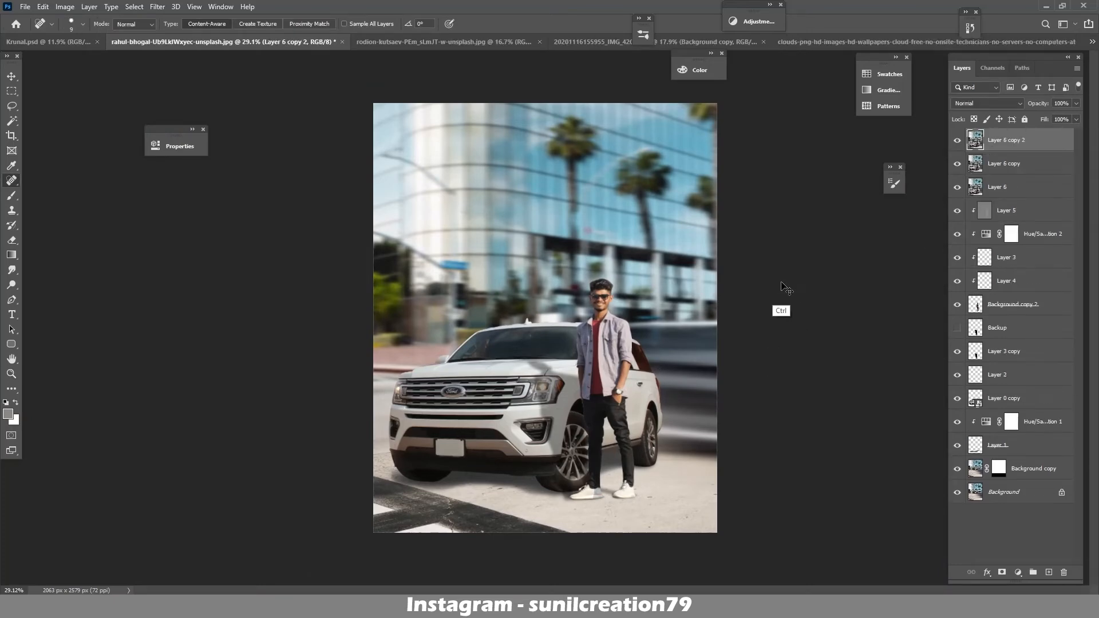
- Apply a High Pass filter to the topmost merged copy and set its blend mode to Overlay
click(157, 6)
mouse_move(207, 238)
click(322, 245)
click(606, 146)
click(987, 104)
click(964, 147)
- Smooth the man's facial skin on Layer 6 copy with a small Mixer Brush at 10% wet, 75% load and 90% mix
click(1004, 163)
right_click(12, 196)
click(67, 228)
scroll(595, 286, up, 10)
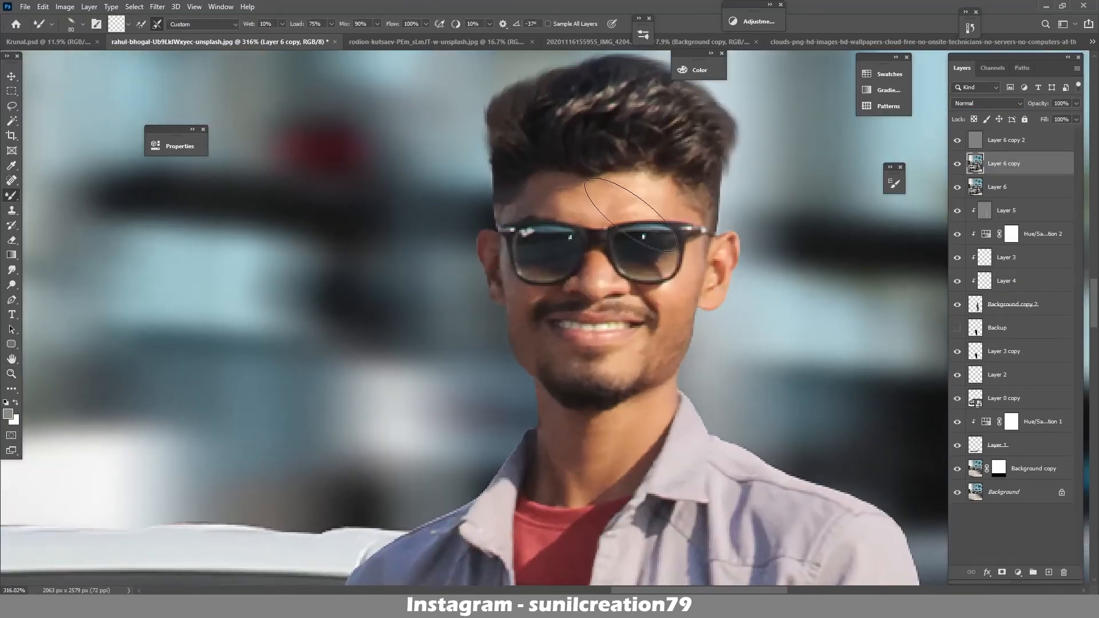
key(bracketleft)
key(bracketleft)
key(bracketright)
key(bracketright)
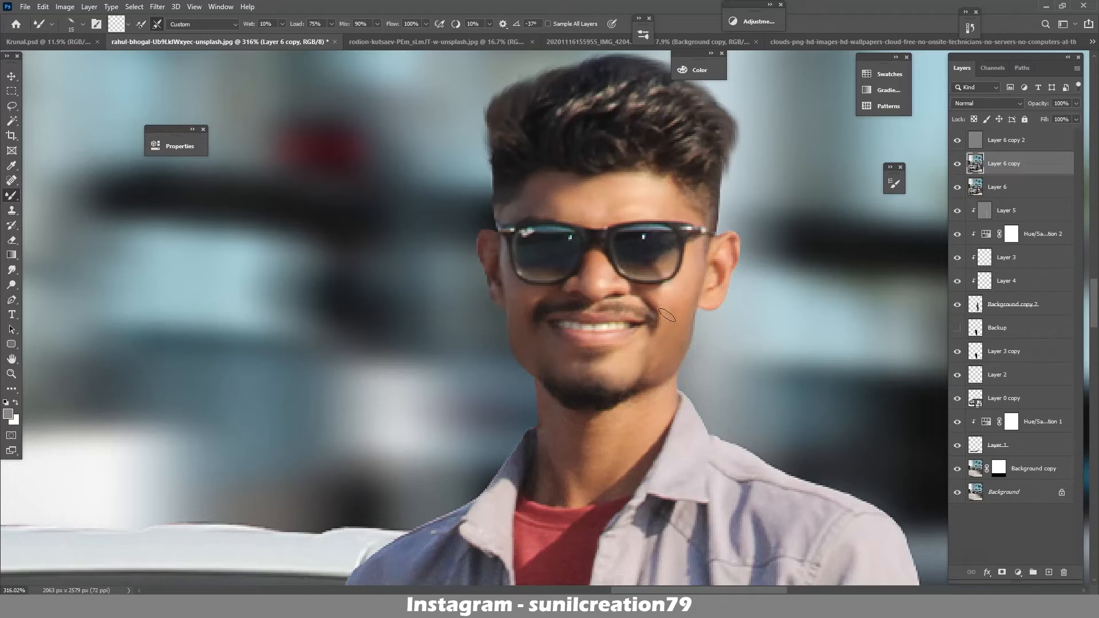
drag(514, 313, 520, 320)
key(bracketleft)
key(bracketleft)
key(bracketleft)
- Smooth the man's neck and shirt with the Mixer Brush at 20 to 30 px
drag(665, 382, 711, 216)
key(bracketright)
key(bracketright)
key(bracketright)
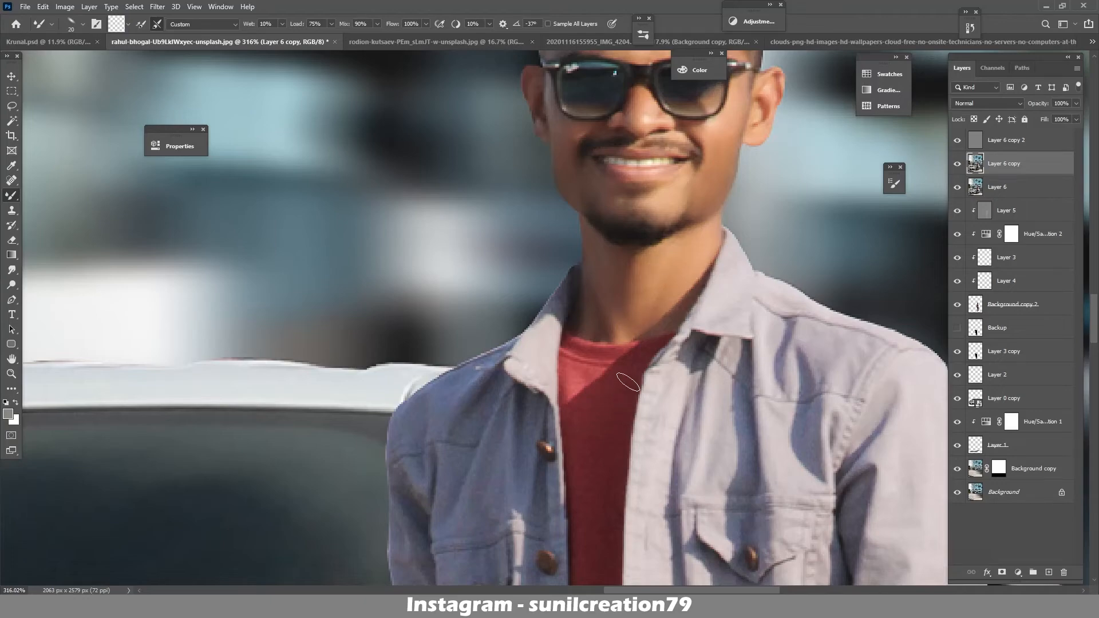
drag(701, 372, 612, 374)
drag(752, 466, 800, 450)
drag(795, 446, 842, 269)
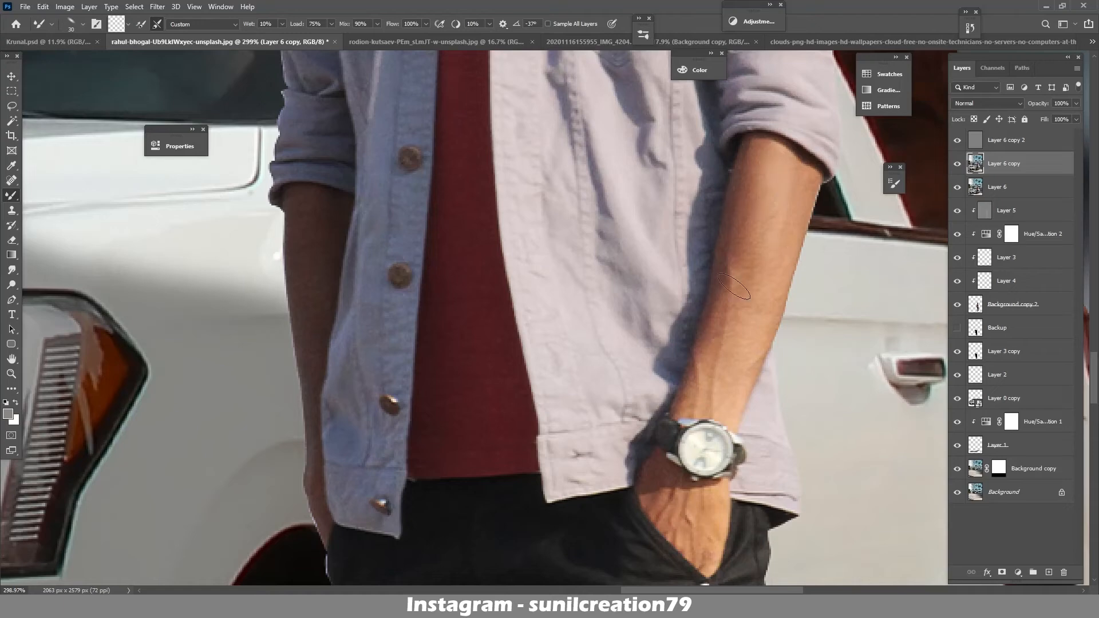
- Smooth the skin on the man's forearms and pocketed hand with the Mixer Brush at 20 to 25 px
scroll(709, 374, down, 3)
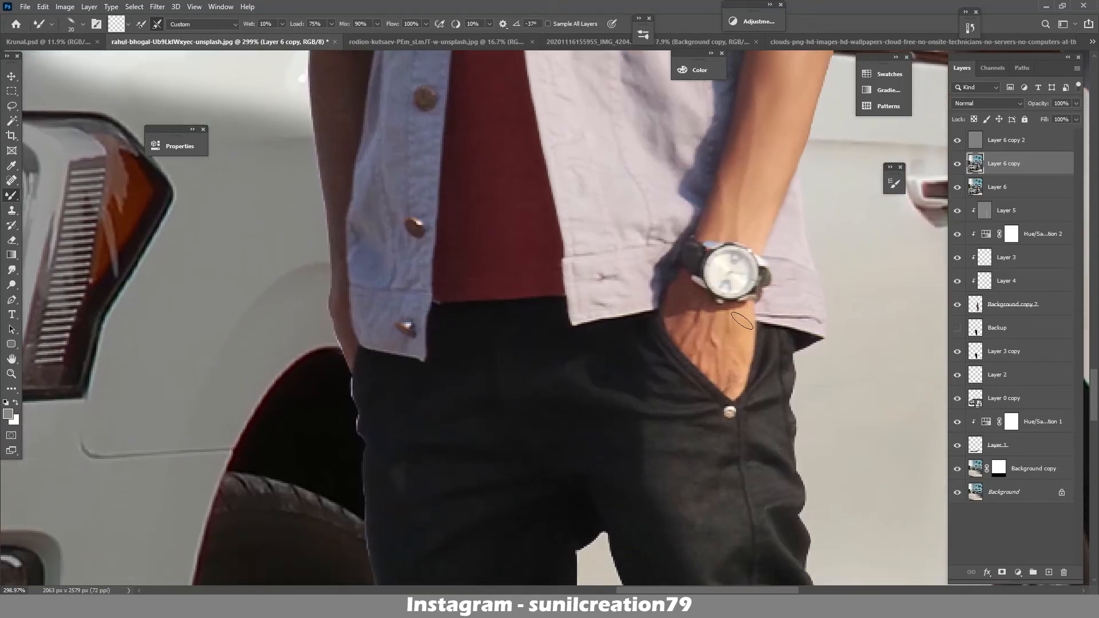
key(bracketleft)
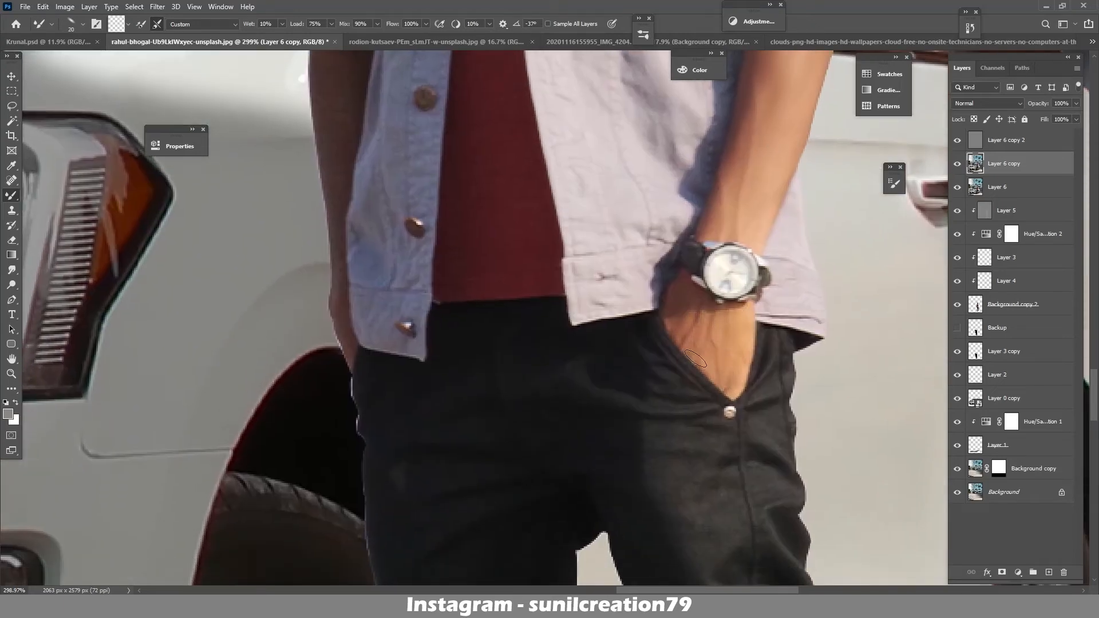
key(bracketright)
scroll(472, 258, up, 4)
scroll(472, 259, left, 2)
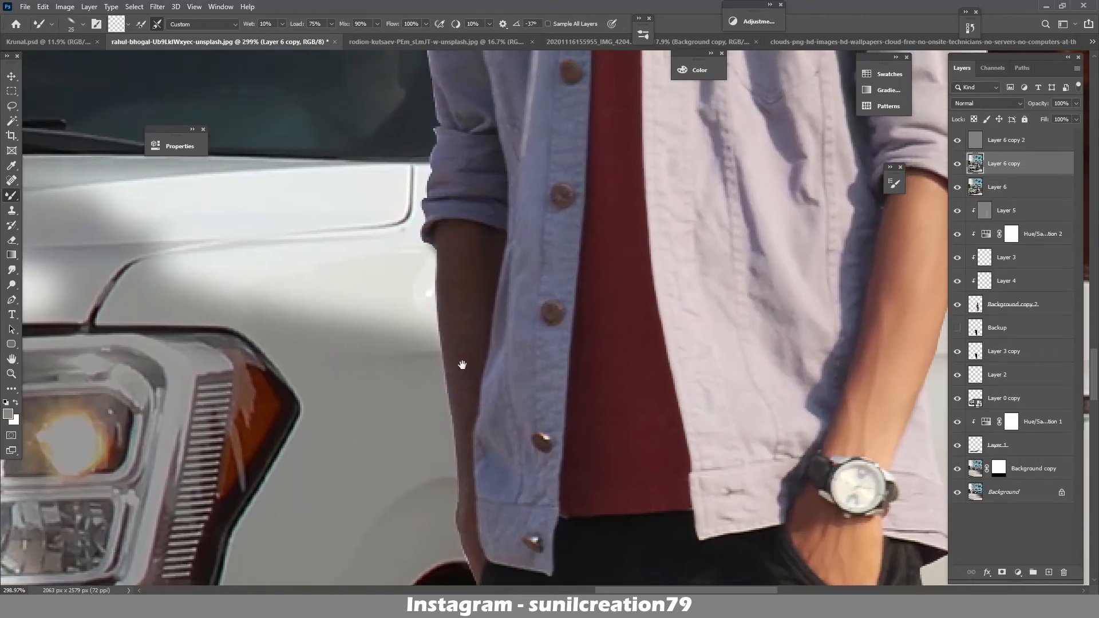
scroll(462, 365, down, 4)
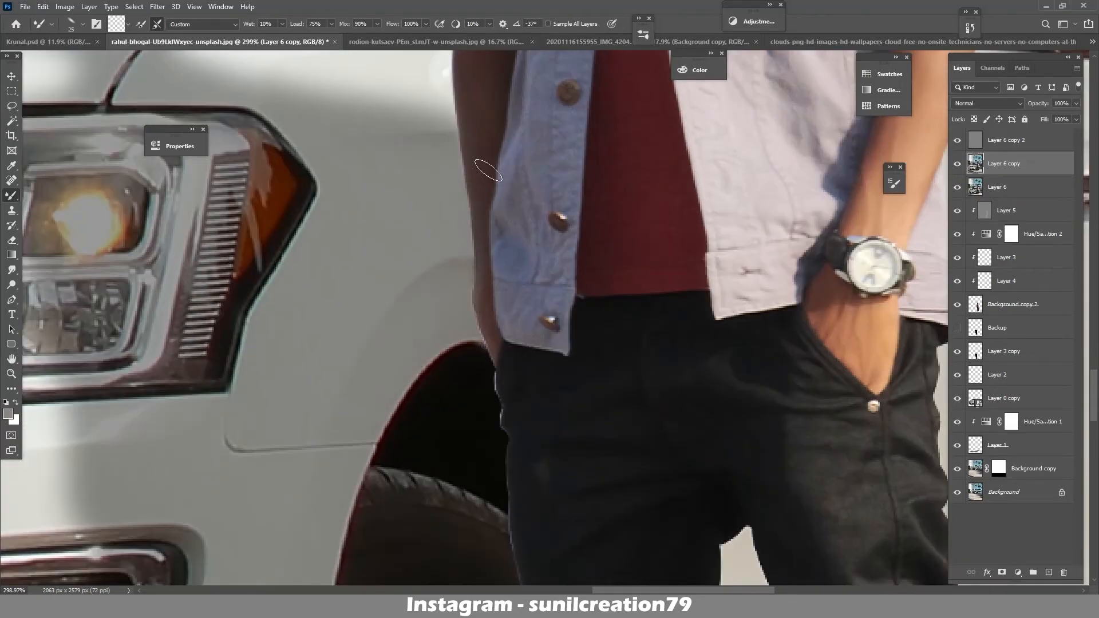
drag(694, 289, 651, 278)
drag(572, 309, 658, 303)
- Set the opacity of both the smoothed Layer 6 copy and the High Pass layer to 50%
text(50)
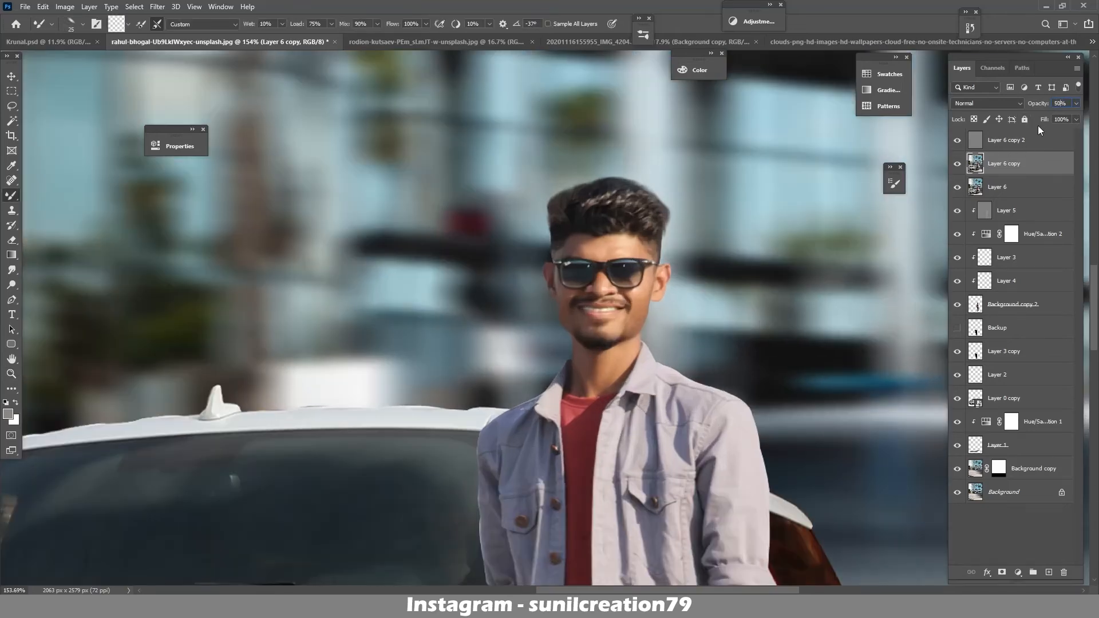
key(Return)
click(1024, 141)
click(1042, 107)
text(50)
key(Return)
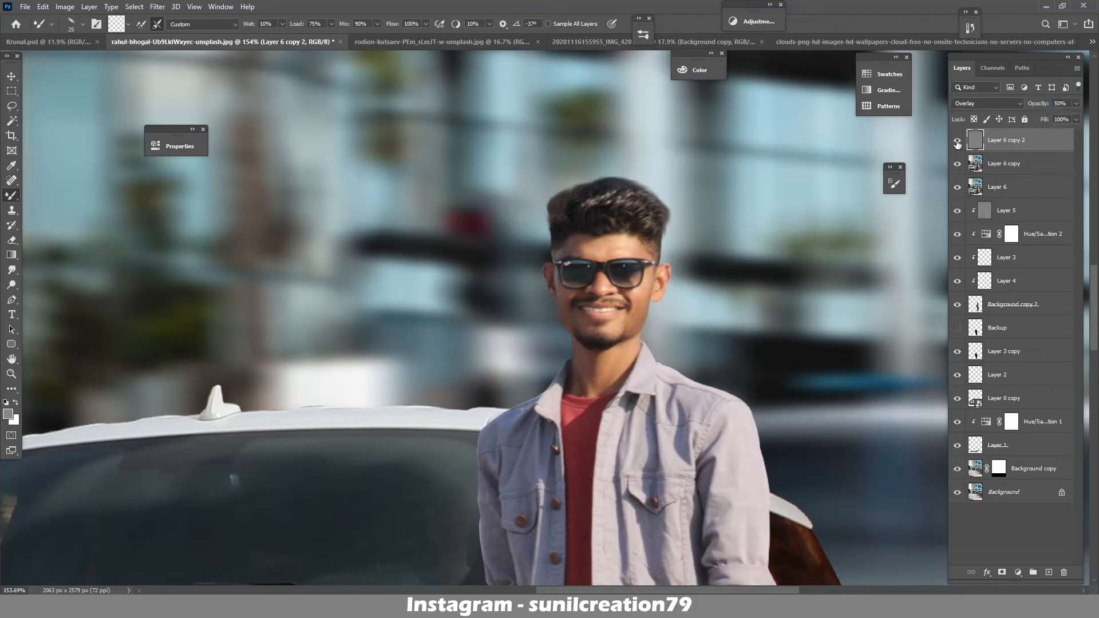
key(z)
drag(647, 297, 495, 421)
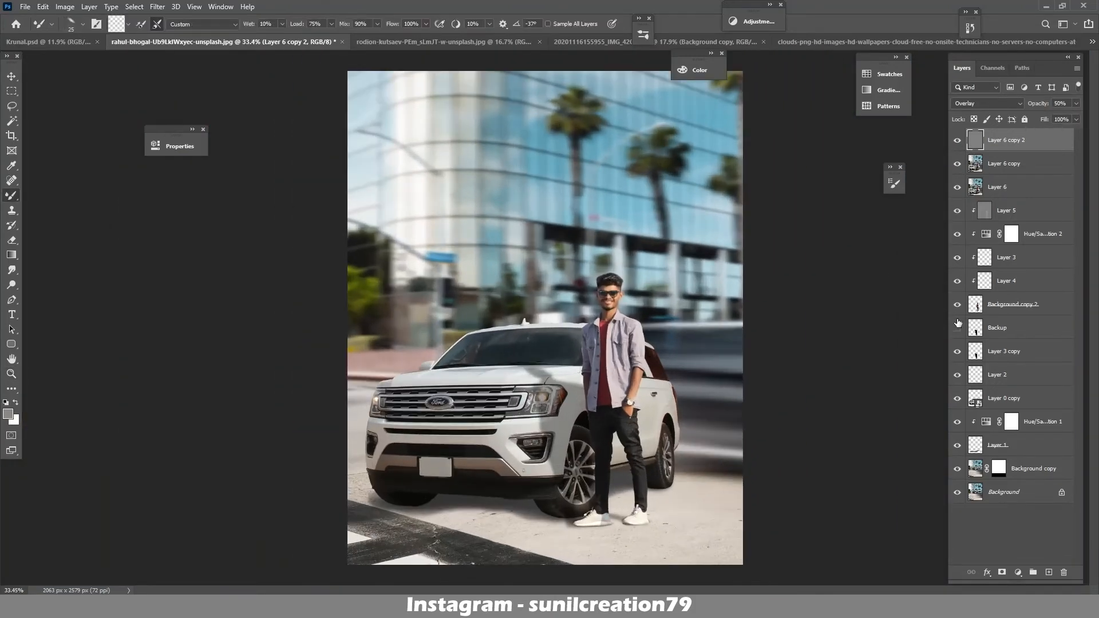
- Stamp all visible layers into a new top layer and select the Blur tool
key(ctrl+alt+shift+e)
right_click(11, 270)
click(66, 270)
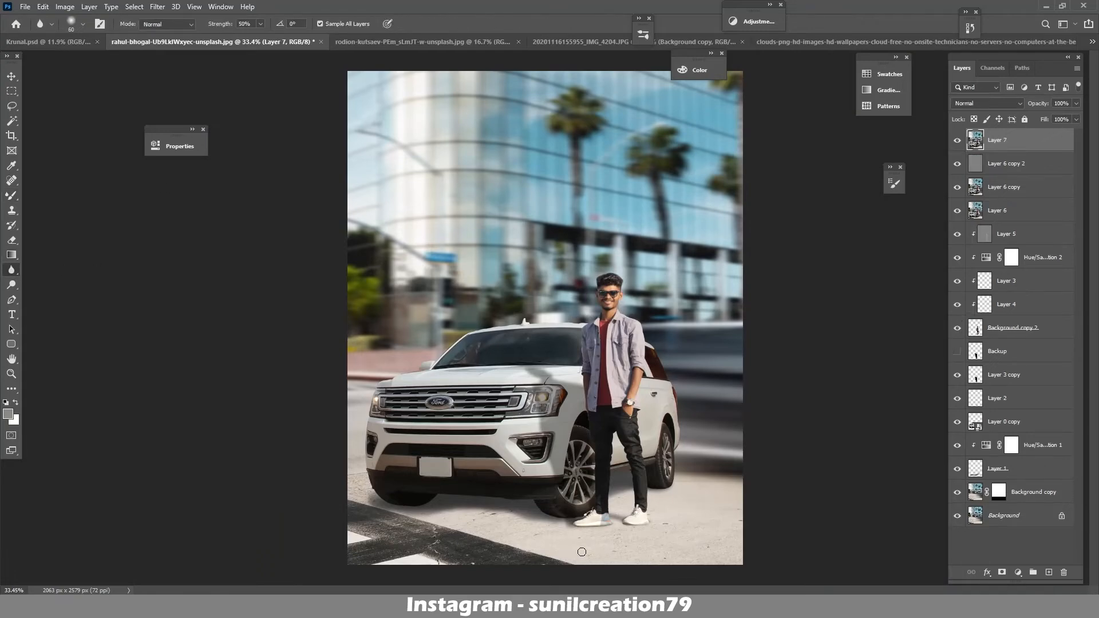
- Soften the man's cut-out edges from the shoes up to the head with a 25 px Blur brush at 50% strength
drag(611, 543, 721, 515)
key(bracketleft)
key(bracketleft)
key(bracketleft)
key(bracketleft)
key(bracketleft)
key(bracketleft)
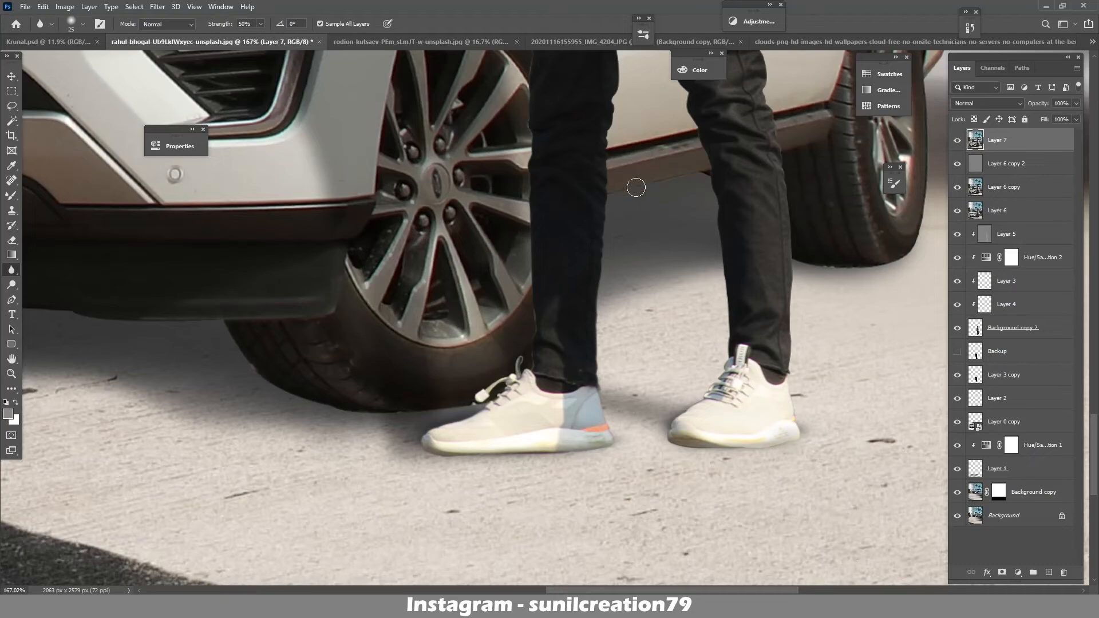
scroll(787, 326, up, 10)
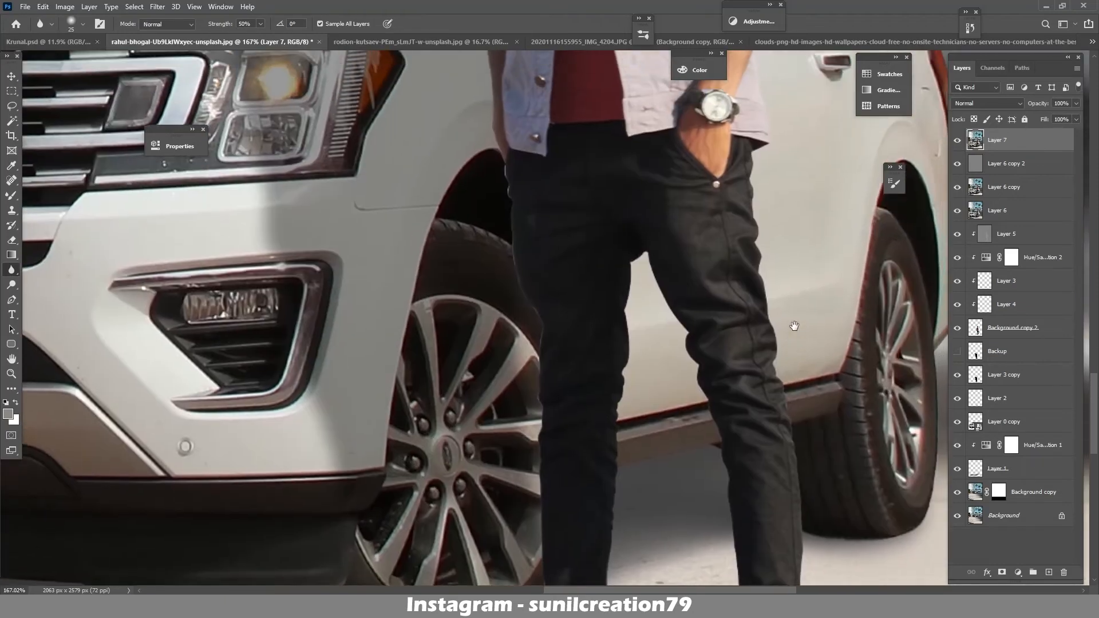
scroll(787, 149, up, 10)
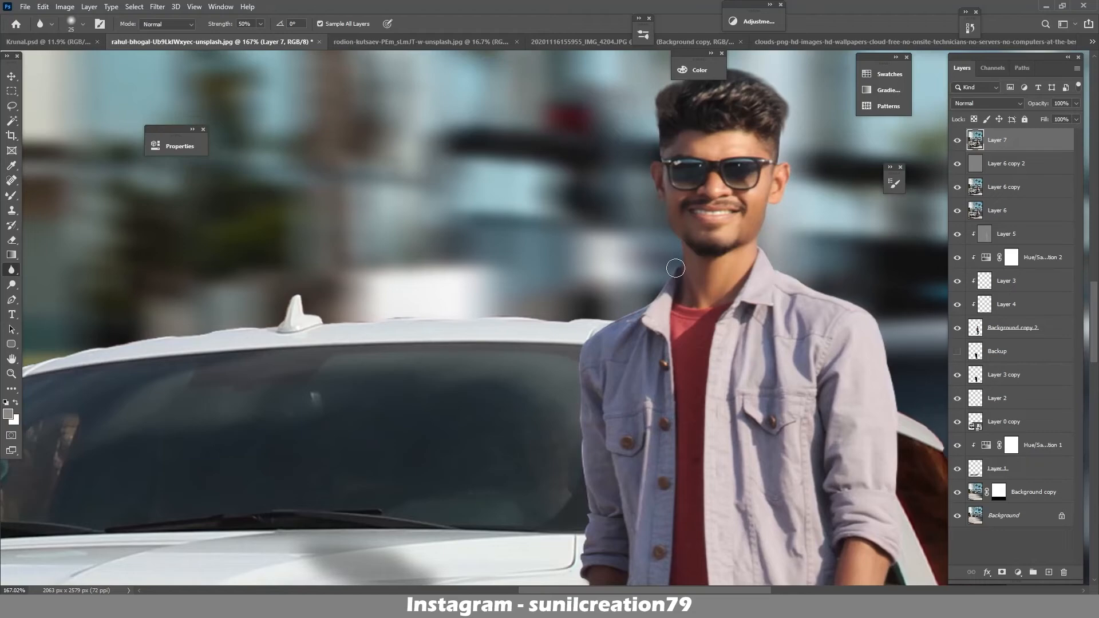
- Blur the man's outline on the headlight side from the shoulder down past the arm and trousers to the shoes
scroll(584, 256, down, 5)
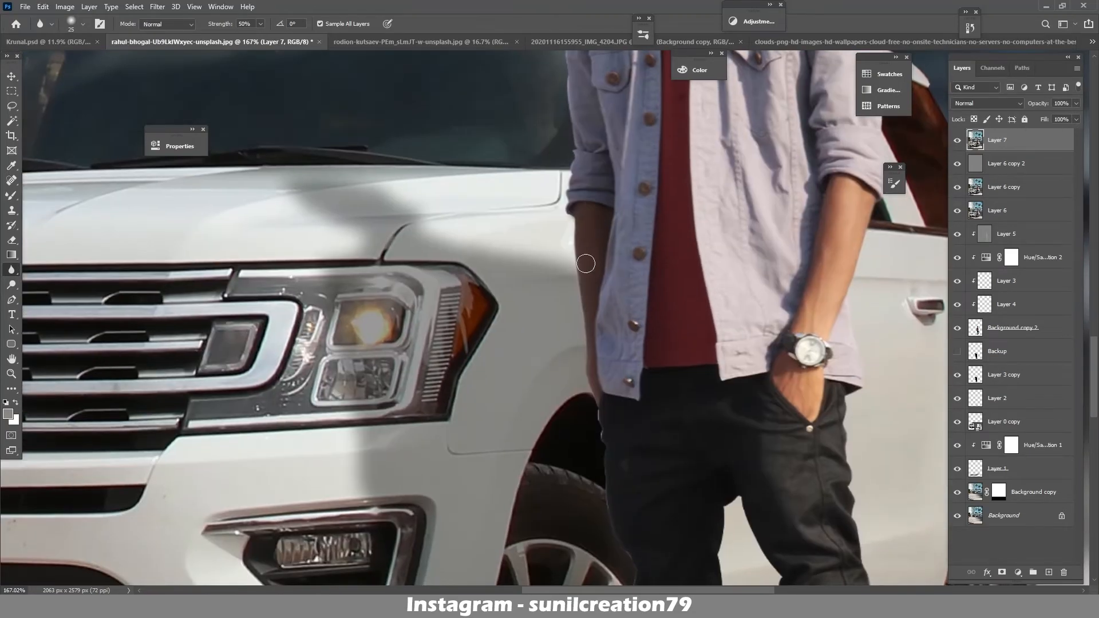
scroll(585, 263, down, 6)
scroll(621, 189, down, 7)
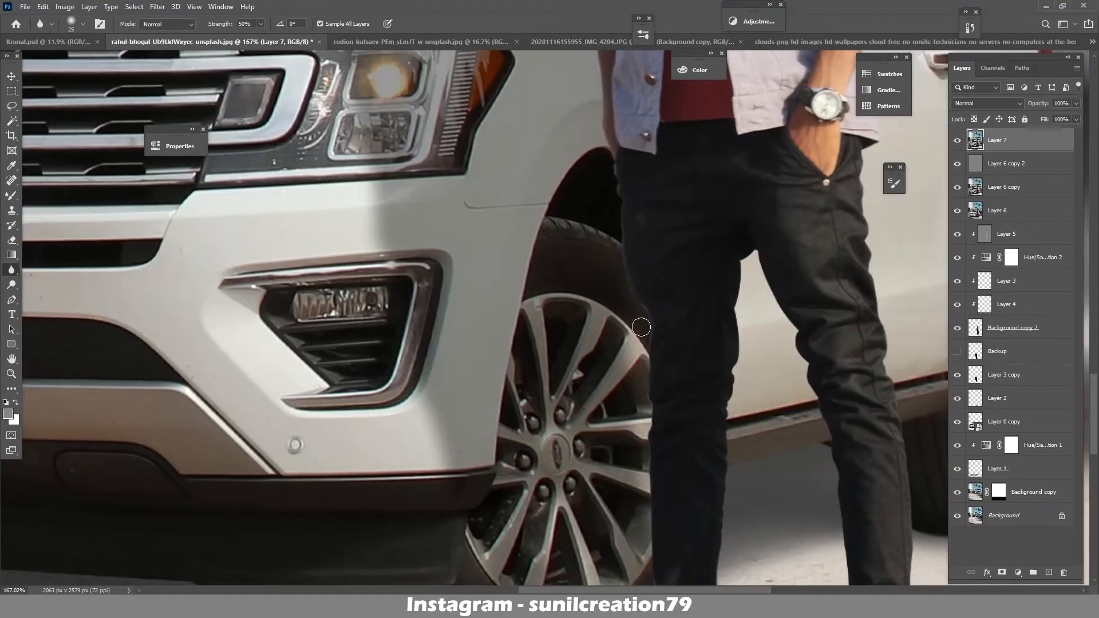
scroll(644, 275, down, 6)
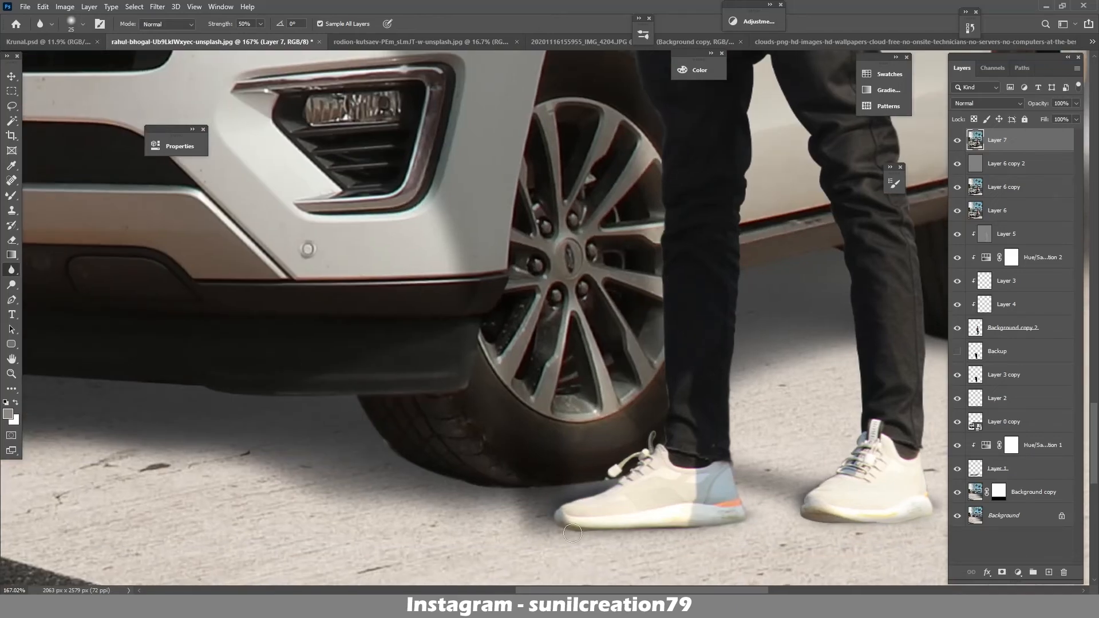
- Blur the car's cut-out edge along its rear side, from the back wheel up to the rear window
drag(846, 202, 487, 211)
drag(744, 186, 774, 467)
drag(694, 111, 805, 341)
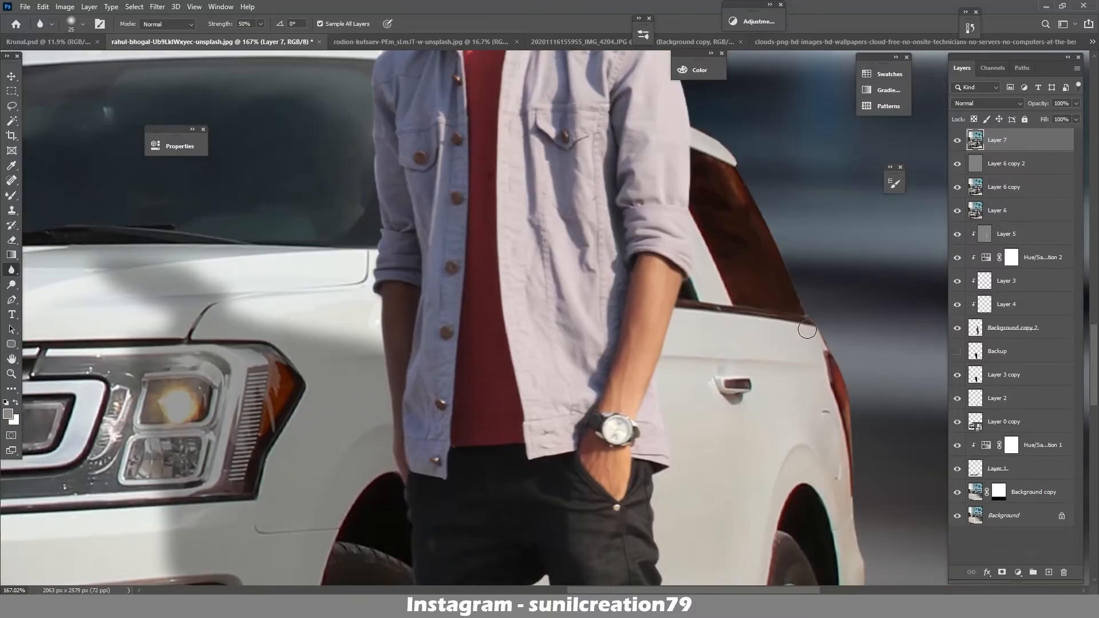
- Blur the car's outline along the roof, side mirror, bonnet, front corner, tyre and underside of the bumper
drag(467, 87, 685, 252)
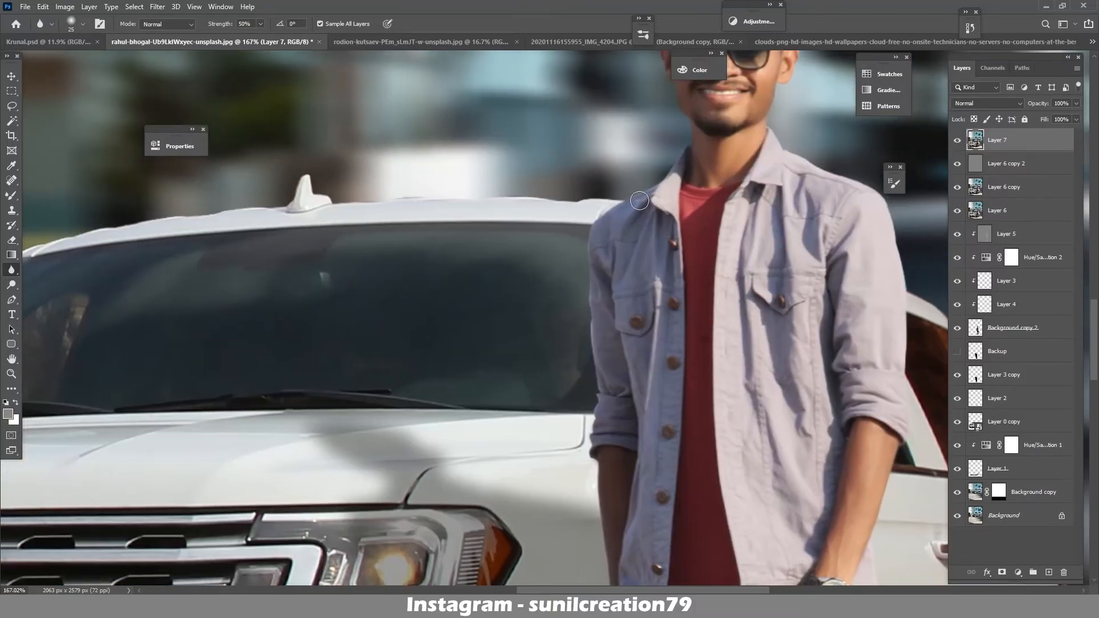
drag(373, 217, 716, 191)
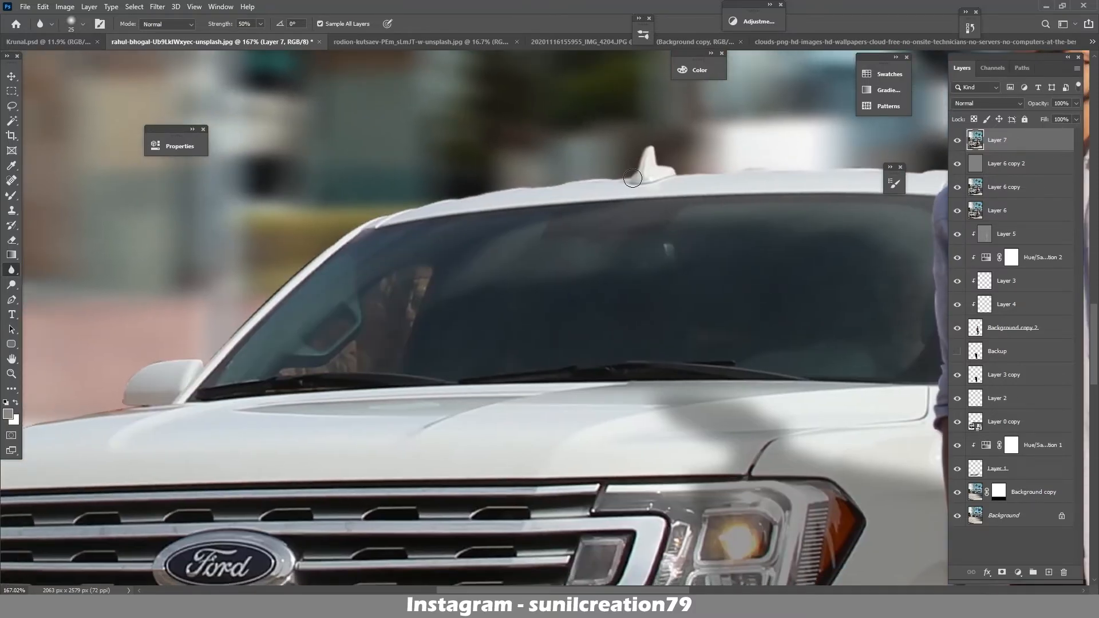
drag(197, 367, 687, 176)
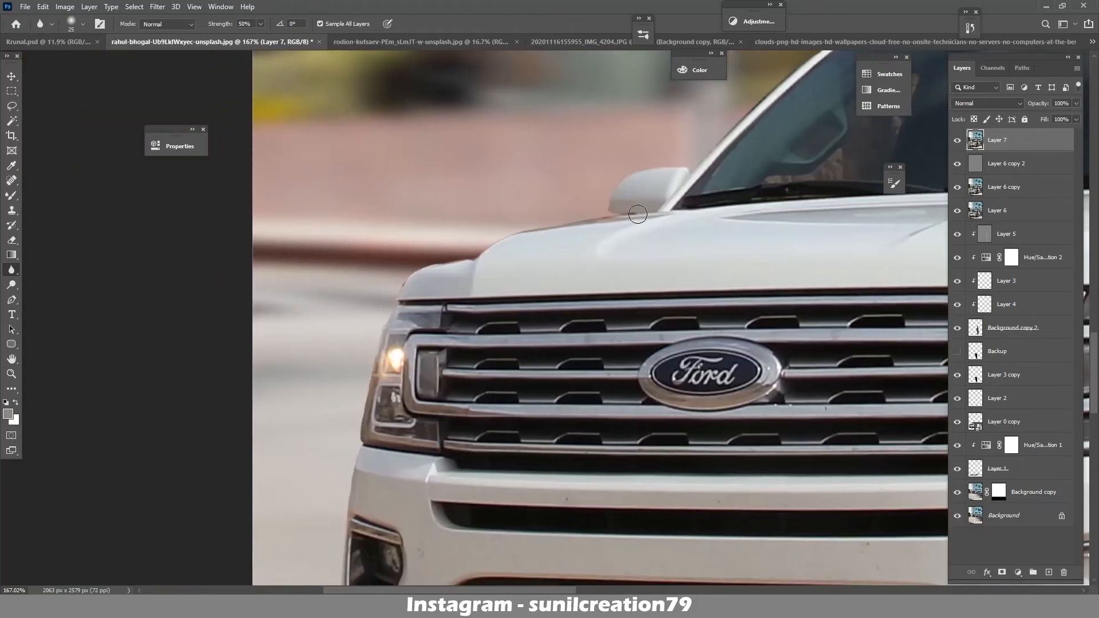
drag(394, 296, 532, 152)
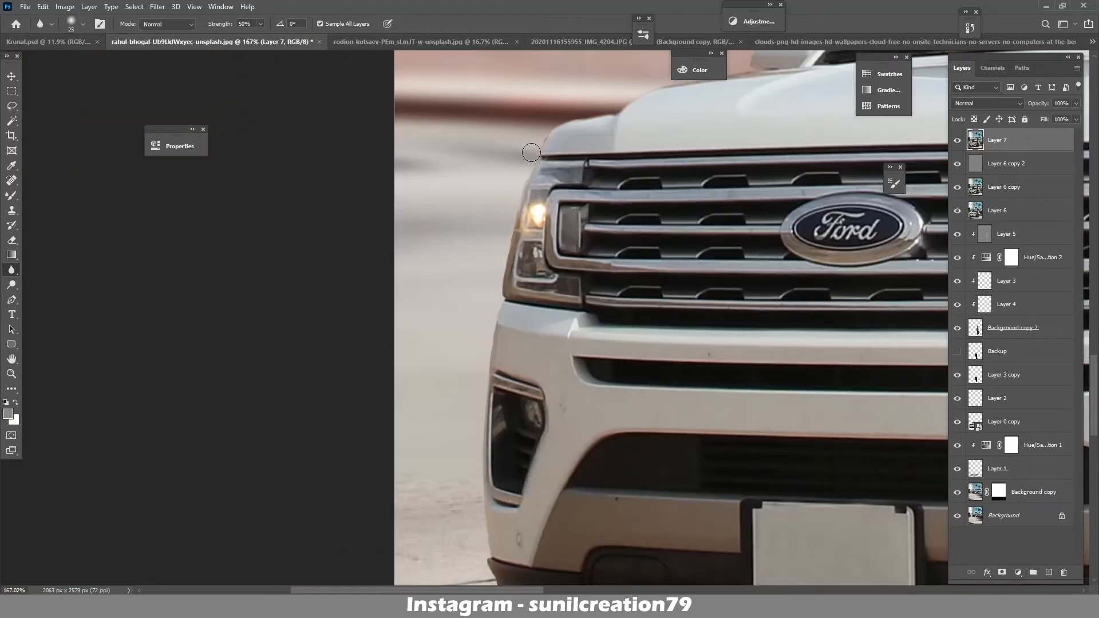
drag(527, 458, 569, 190)
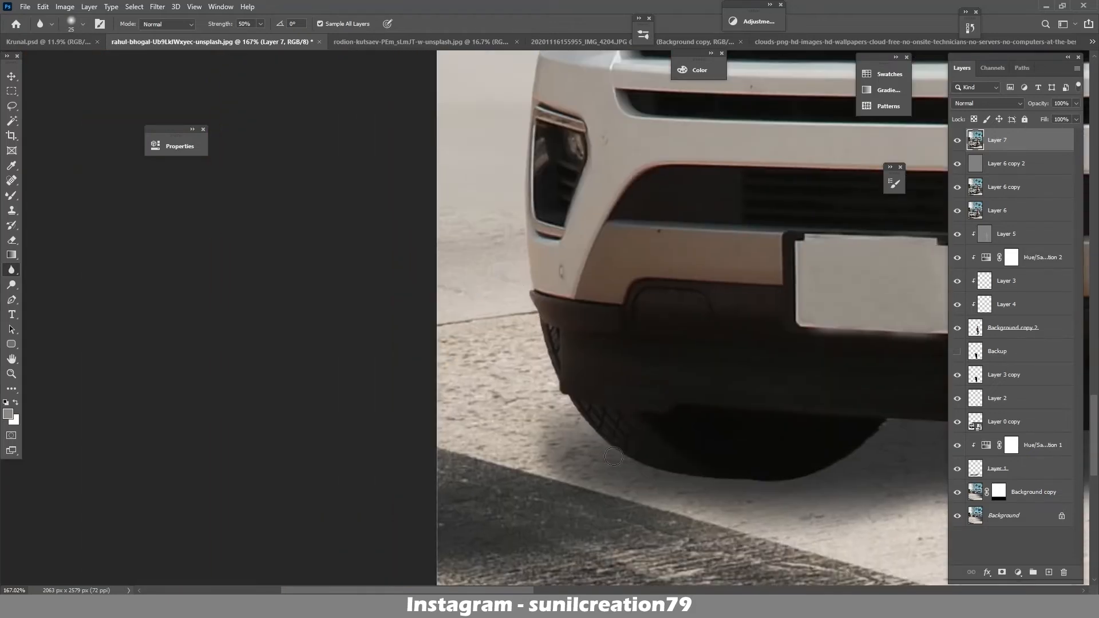
drag(785, 392, 445, 322)
drag(829, 341, 488, 284)
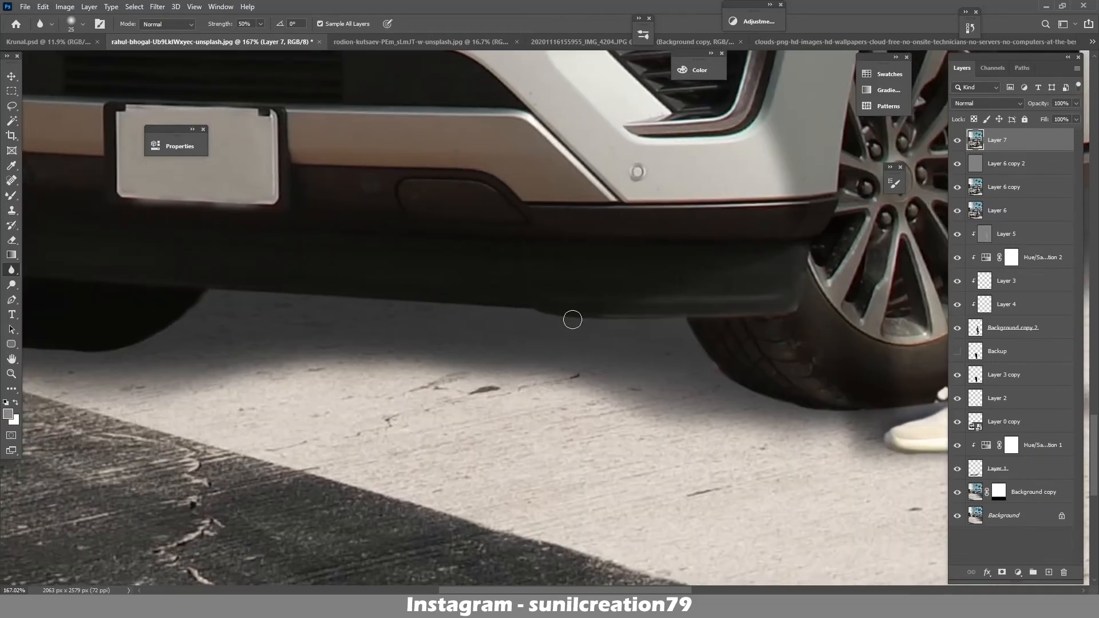
- Duplicate Layer 7 and open the copy in the Camera Raw Filter
key(z)
key(ctrl+0)
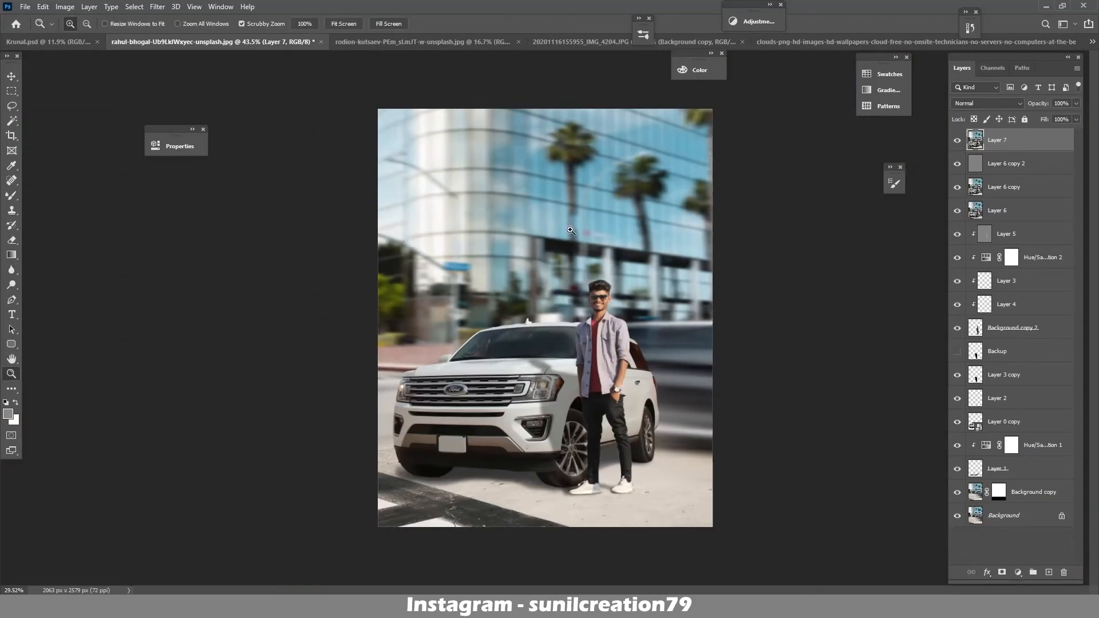
key(ctrl+0)
drag(1004, 144, 1048, 573)
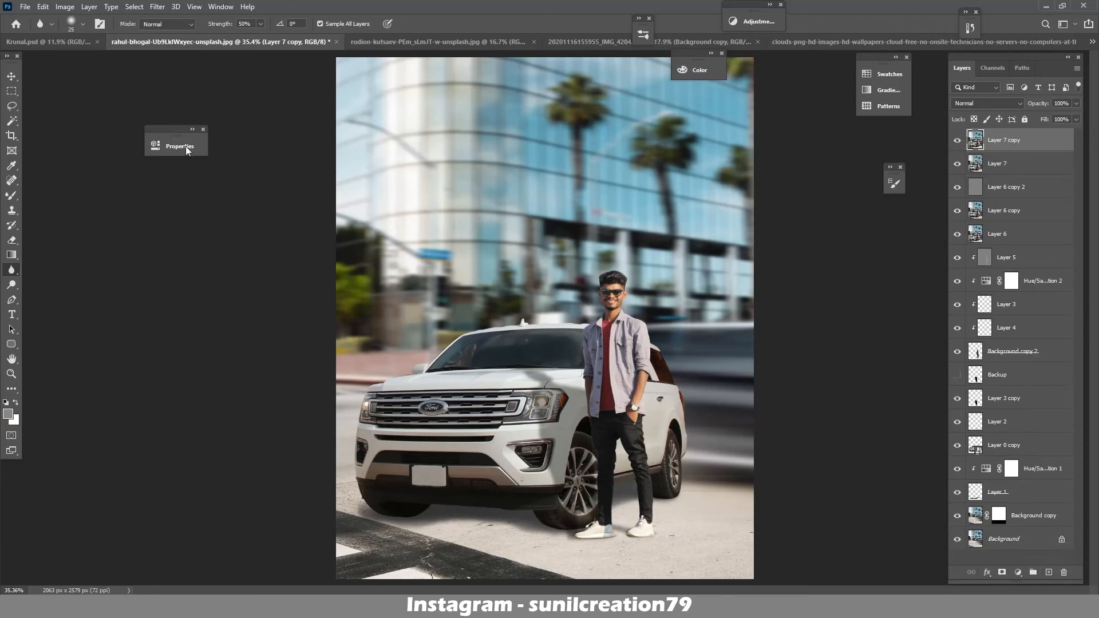
click(157, 6)
click(186, 74)
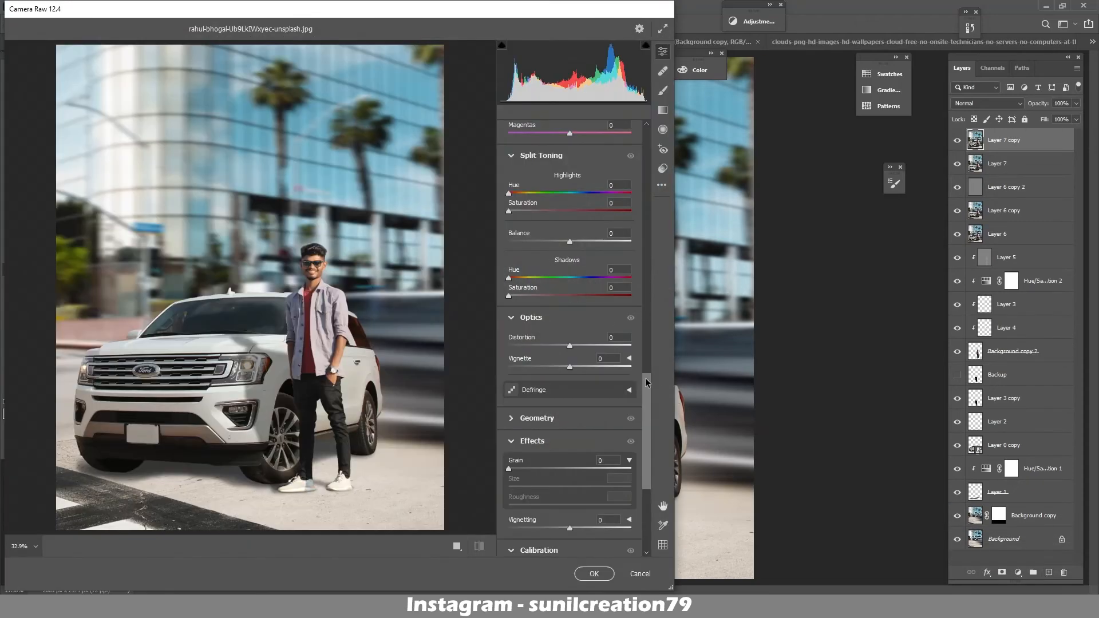
- Set Temperature to -5, Contrast -13, Highlights -39, Shadows +9, Blacks -20 and Vibrance +32 in the Basic adjustments
drag(647, 382, 646, 137)
drag(569, 220, 568, 220)
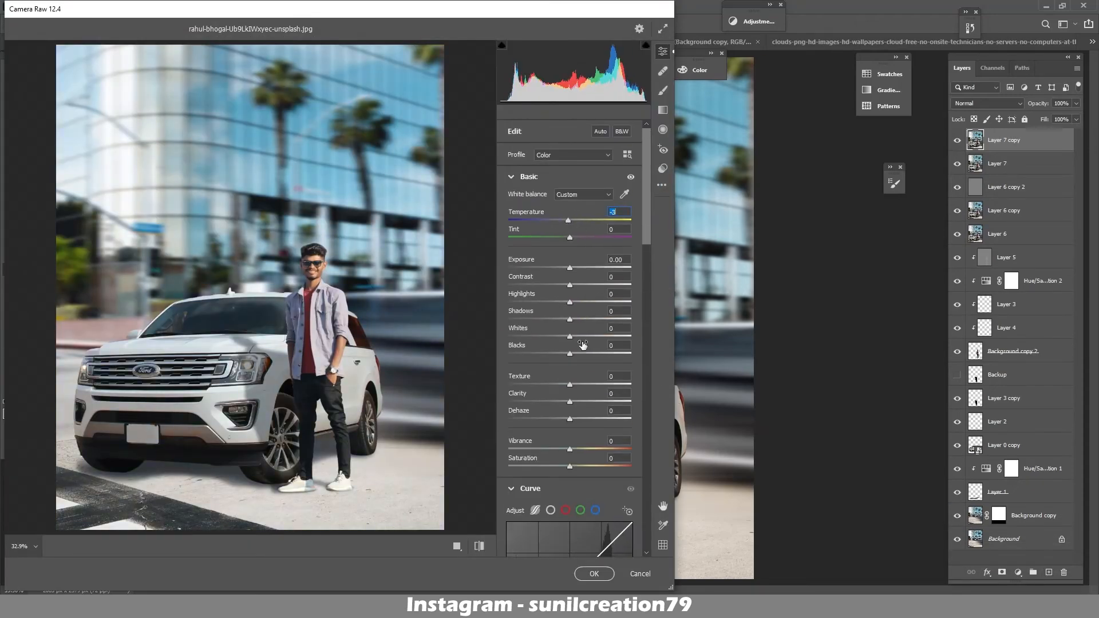
key(Down)
key(Down)
drag(570, 268, 559, 356)
key(Down)
key(Down)
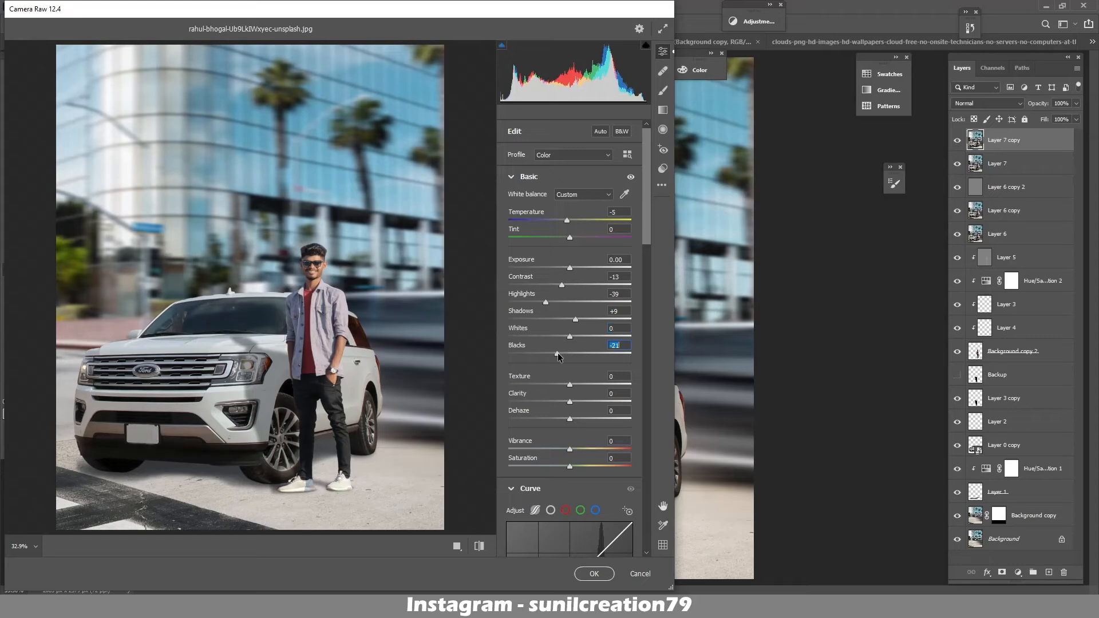
drag(571, 450, 592, 445)
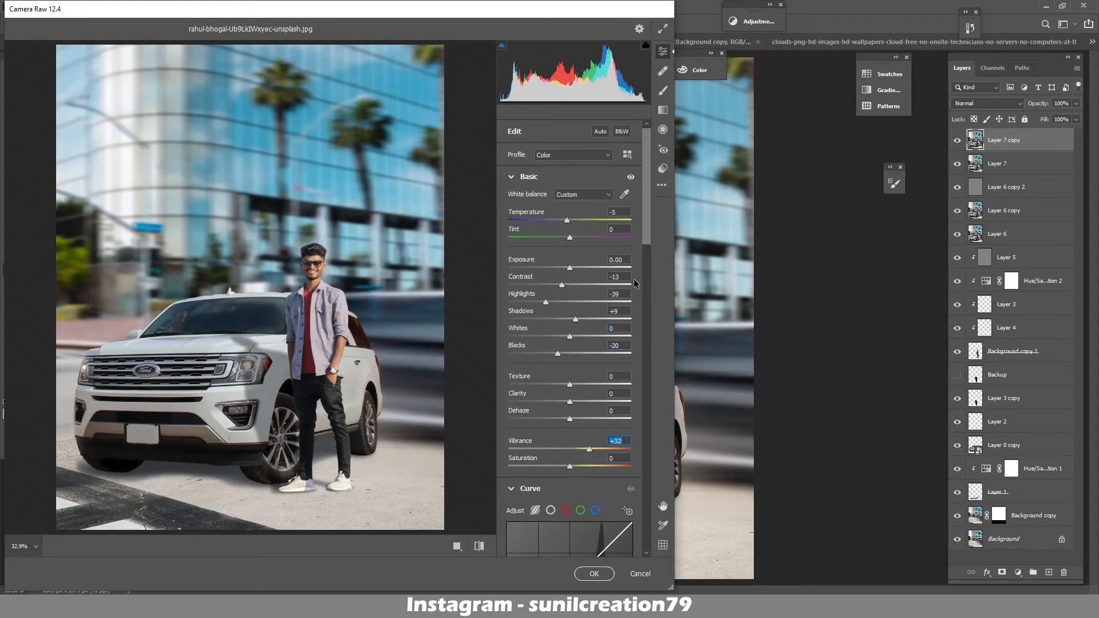
- Raise the tone curve's Lights to +9 and lower the Oranges saturation to -12 in the Color Mixer
scroll(635, 283, down, 7)
mouse_move(569, 288)
mouse_down()
mouse_move(580, 290)
mouse_move(580, 331)
mouse_move(569, 324)
mouse_move(575, 293)
mouse_up()
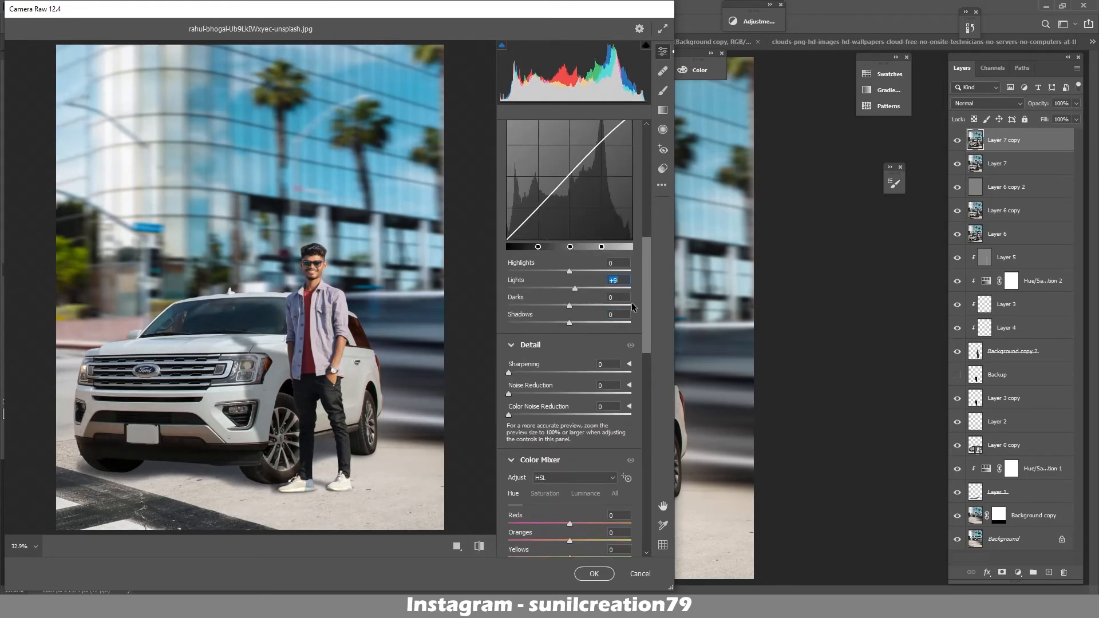
drag(646, 322, 642, 395)
click(584, 238)
drag(570, 285, 558, 286)
click(545, 238)
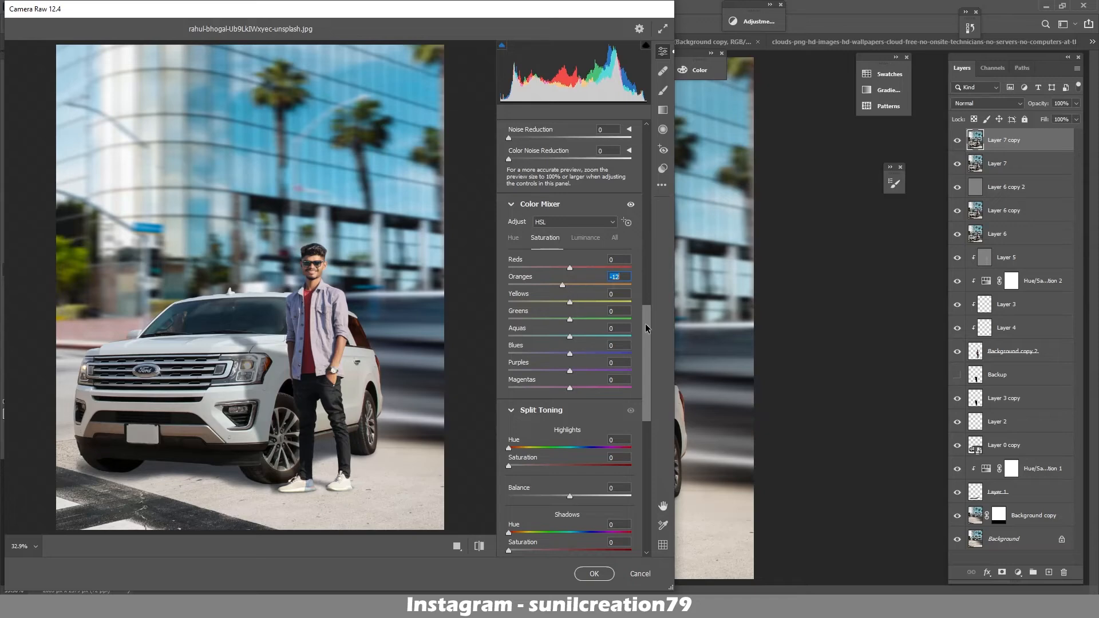
- Calibrate the Blue Primary with Hue -4 and Saturation +14
drag(646, 328, 646, 457)
mouse_move(570, 544)
mouse_down()
mouse_move(587, 546)
mouse_move(579, 528)
mouse_move(565, 531)
mouse_up()
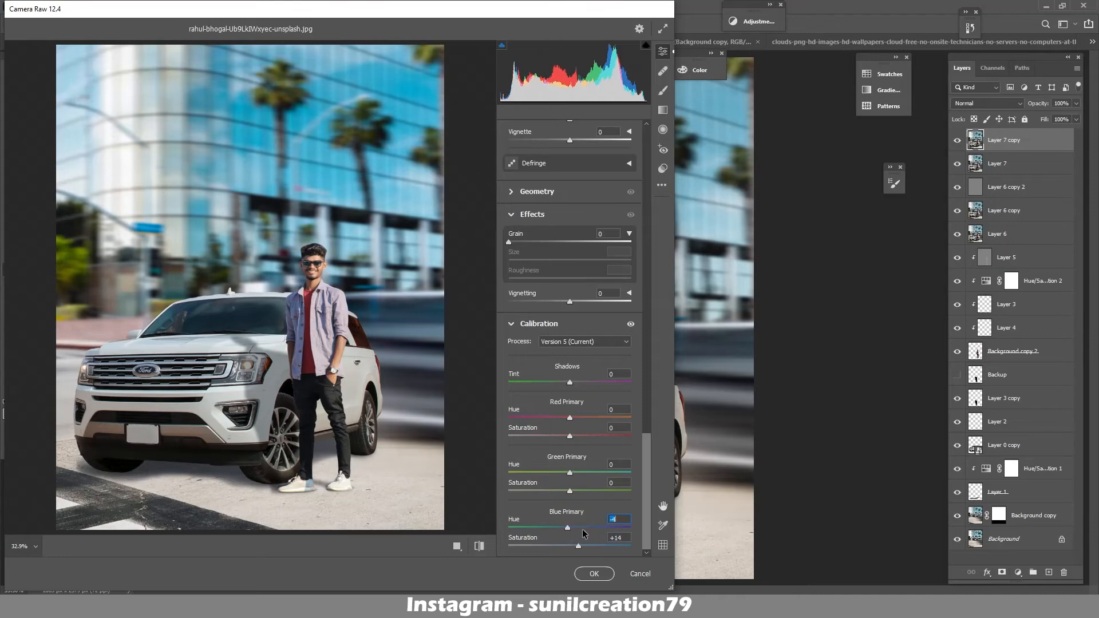
scroll(572, 401, up, 10)
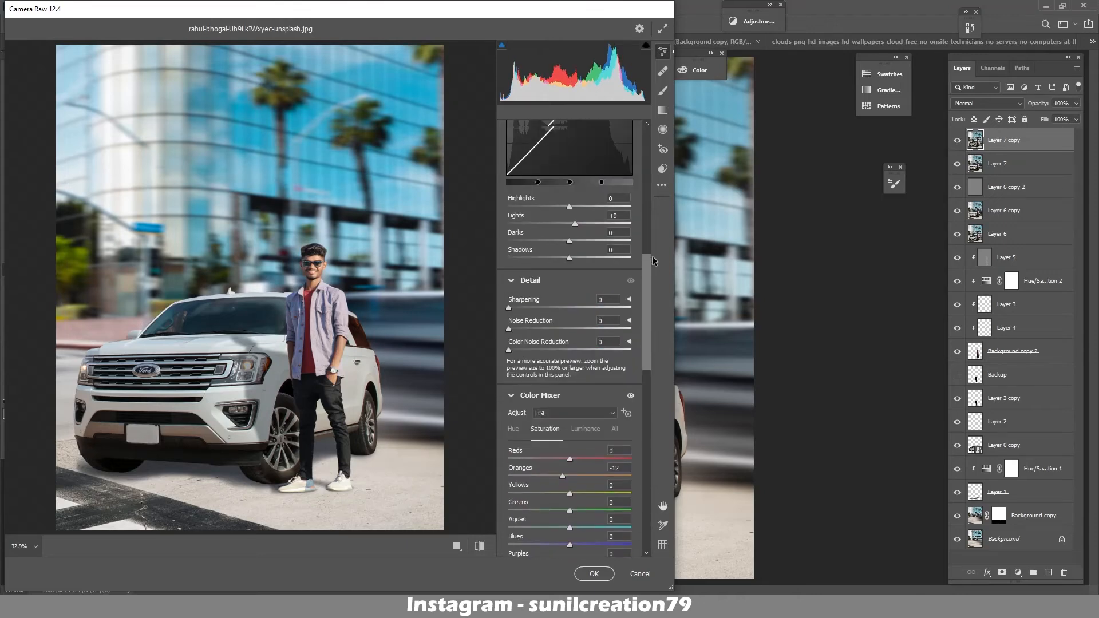
- Brush a local adjustment over the car with Exposure +0.75, Contrast +9, Highlights +27 and Saturation +43, and apply the Camera Raw grade
click(663, 91)
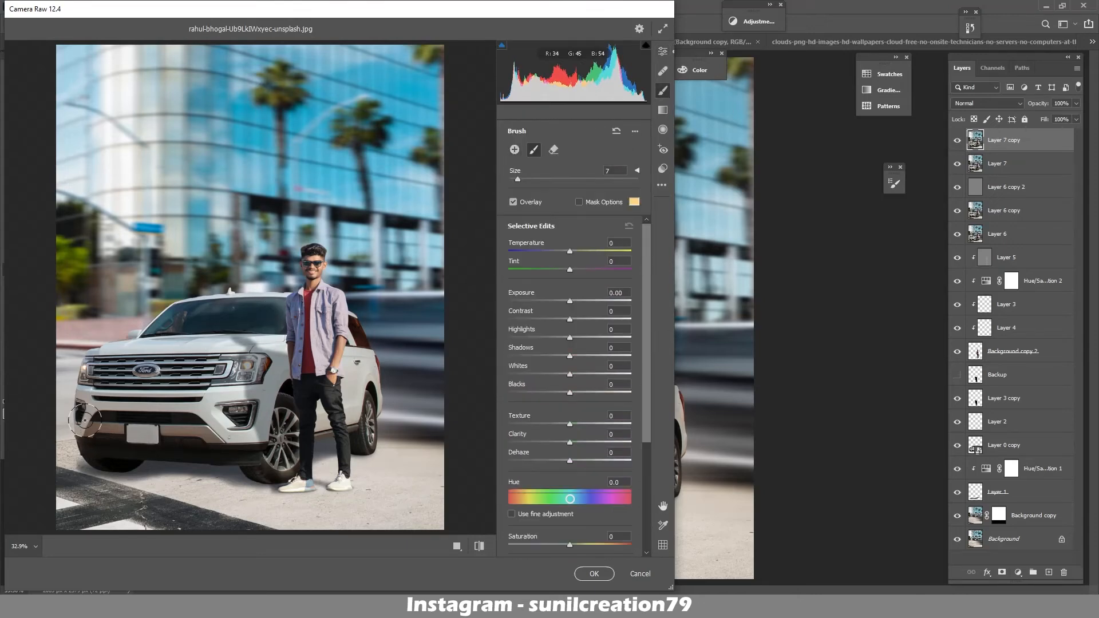
click(275, 306)
drag(569, 301, 586, 338)
scroll(601, 400, down, 4)
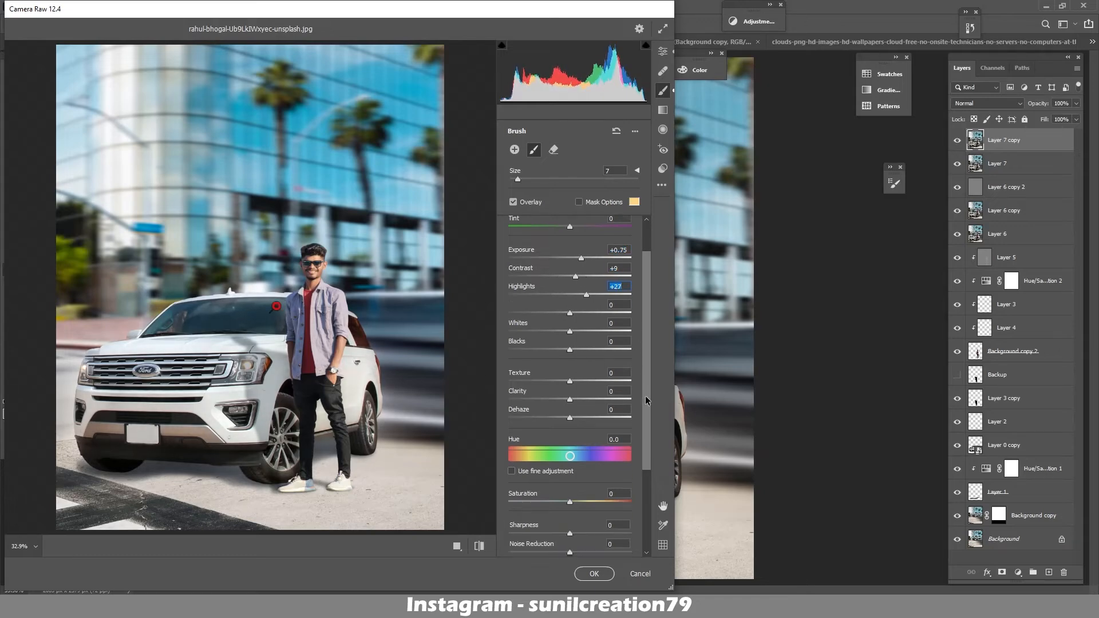
drag(569, 378, 596, 378)
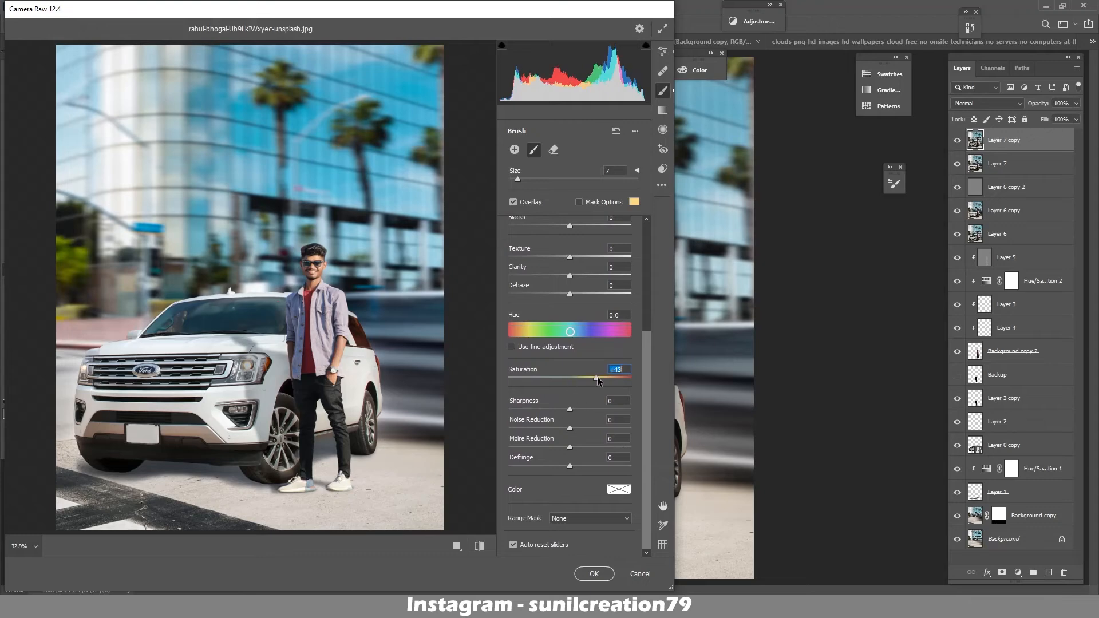
click(594, 574)
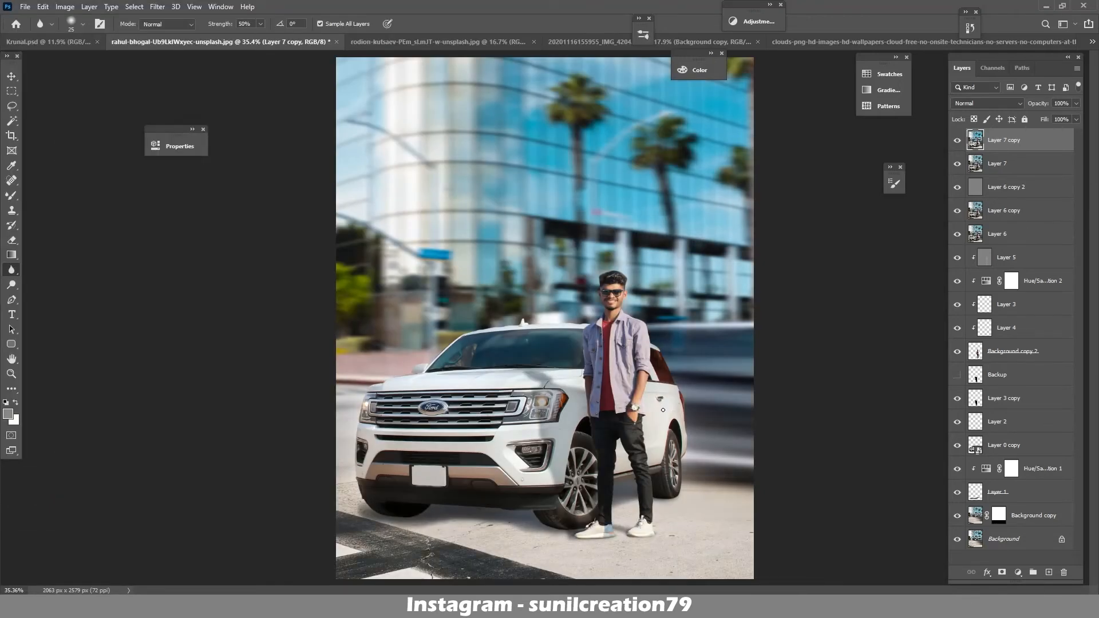
- Add a new layer and clone clean concrete beneath the rear tyre with a 40 px Clone Stamp
key(ctrl+shift+alt+n)
key(s)
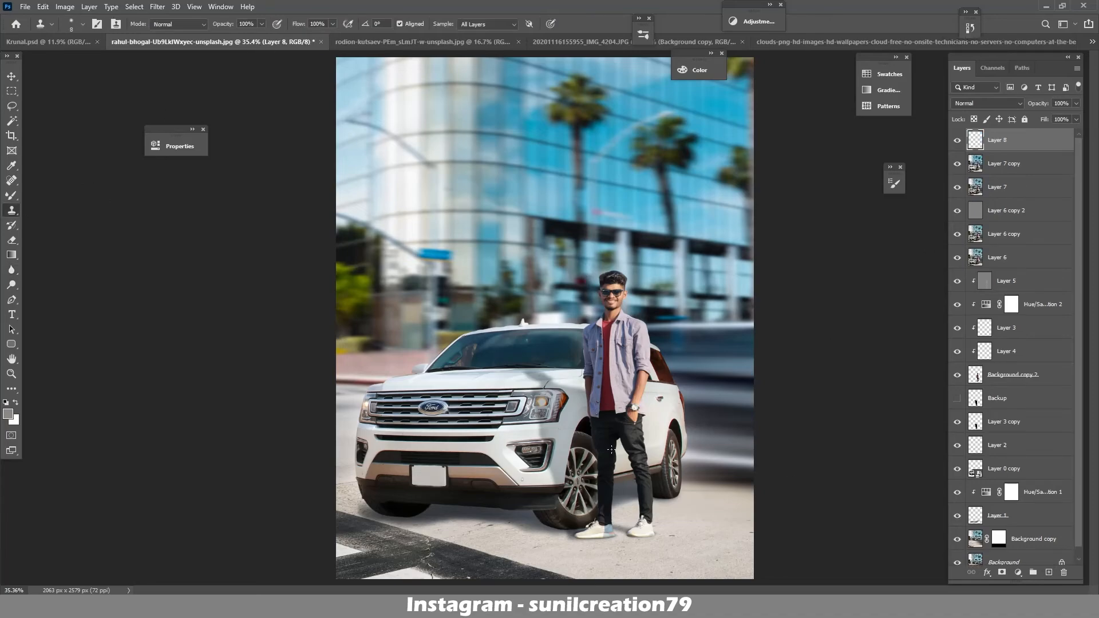
scroll(611, 449, up, 5)
key(bracketright)
key(bracketright)
key(bracketright)
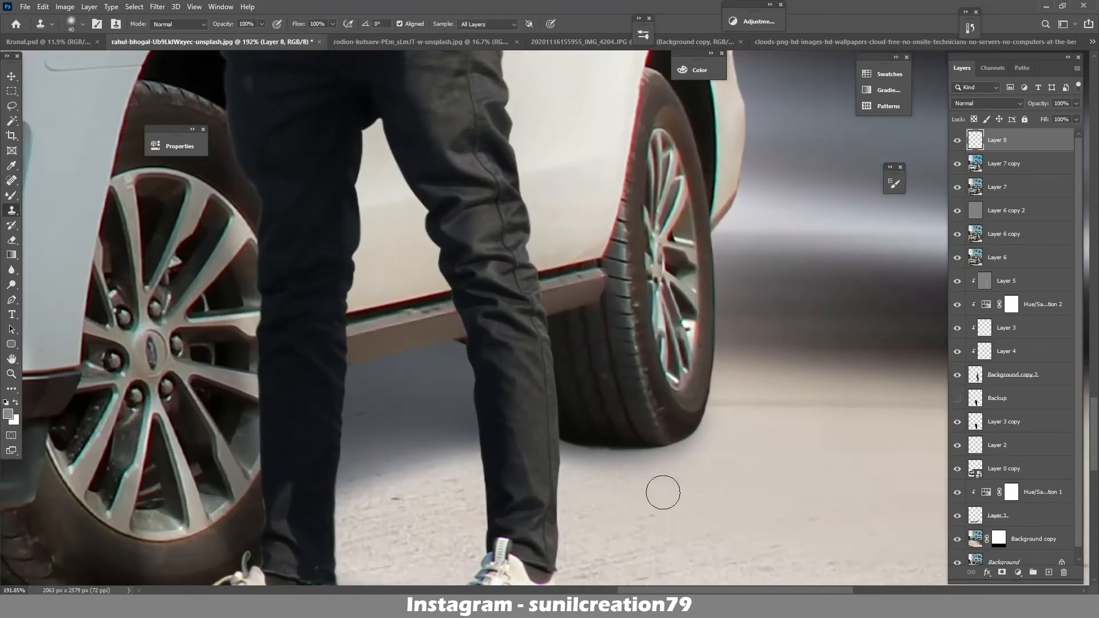
drag(584, 463, 680, 449)
- Try cloning the ground beneath the rear tyre with the Hard Round brush
click(72, 24)
drag(148, 171, 147, 136)
click(84, 188)
click(82, 25)
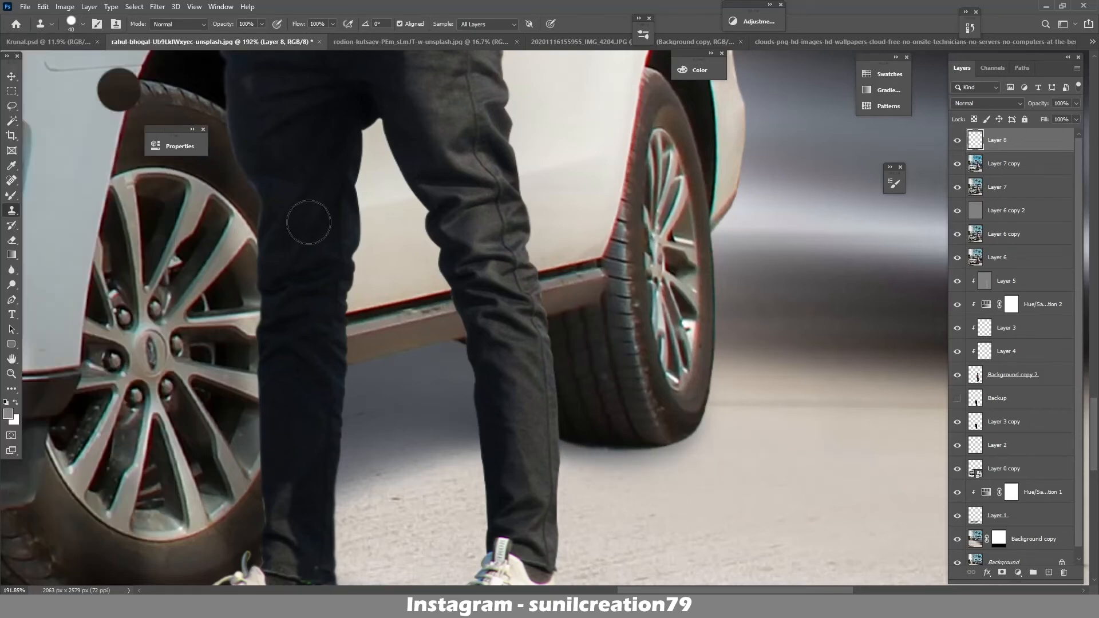
alt+click(624, 535)
drag(593, 484, 606, 485)
key(ctrl+z)
- Clone concrete along the rear tyre's lower edge towards the trousers with the Soft Round brush reduced to 15 px
click(76, 22)
click(84, 157)
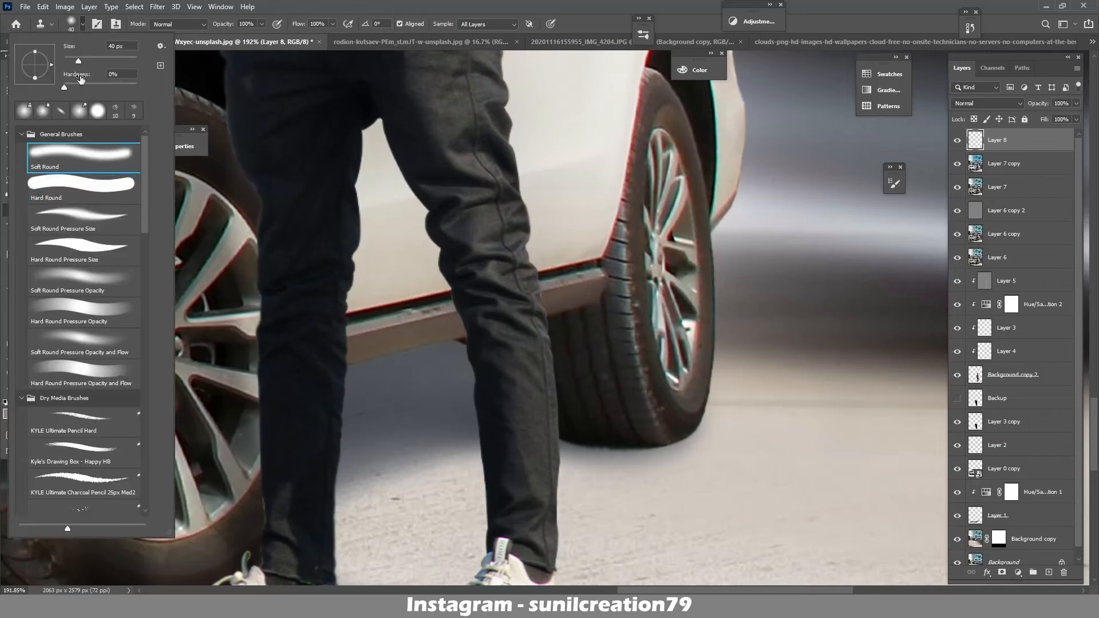
click(114, 84)
click(475, 310)
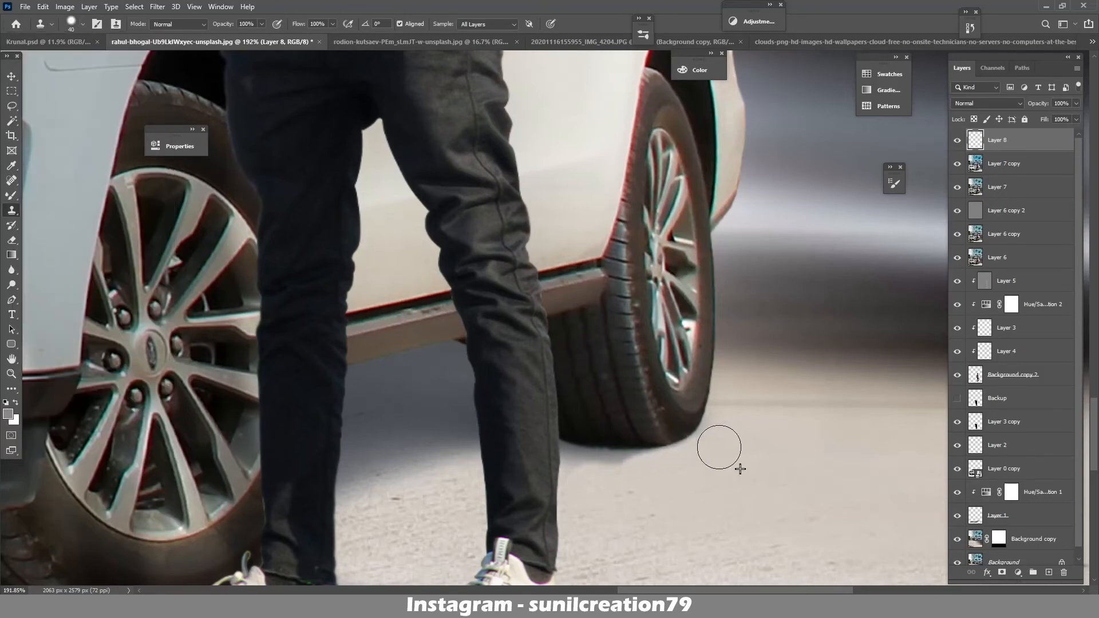
key(bracketleft)
key(bracketleft)
key(bracketleft)
key(bracketleft)
key(bracketleft)
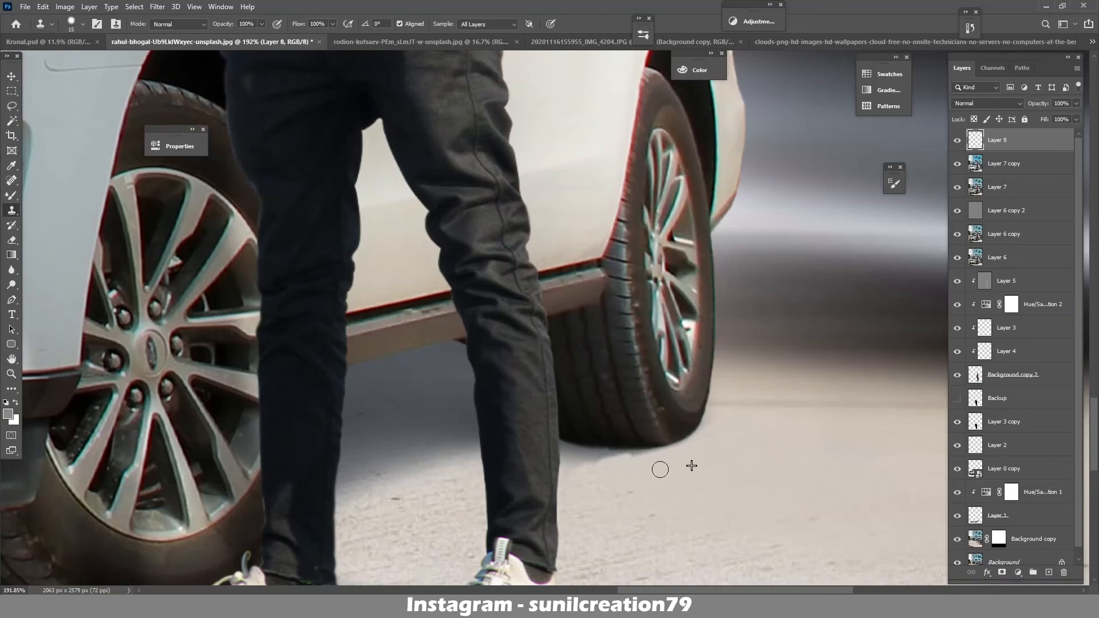
key(alt)
alt+click(615, 492)
mouse_move(589, 466)
mouse_down()
mouse_move(572, 465)
mouse_move(604, 459)
mouse_move(570, 458)
mouse_up()
click(570, 457)
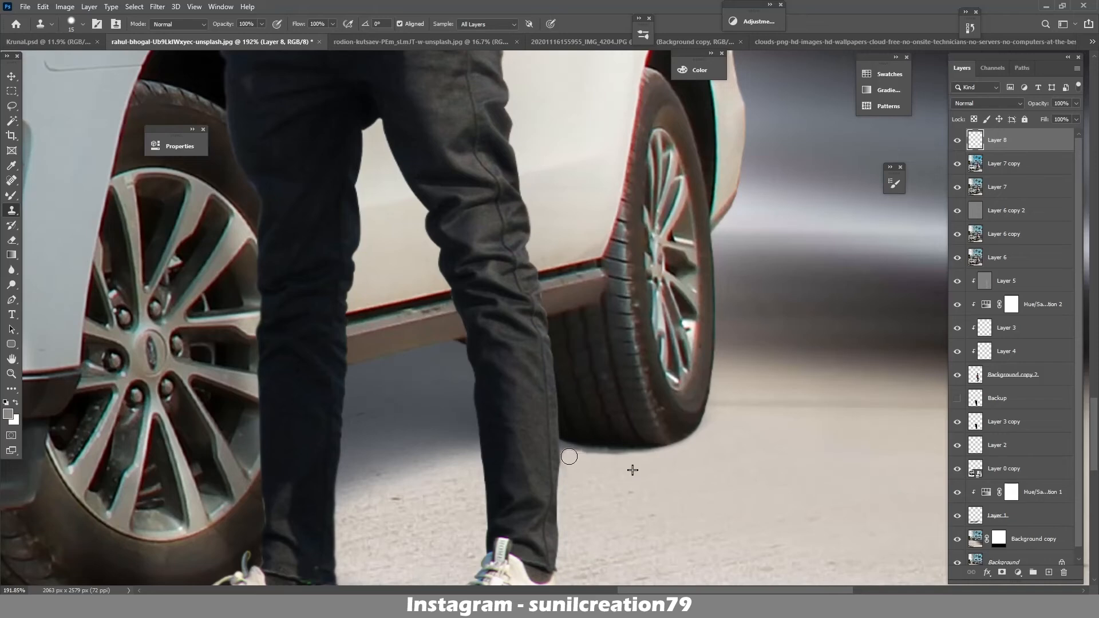
- Clean the ground between the trouser leg and the rear tyre's base with a 7 px Clone Stamp
key(bracketleft)
key(bracketleft)
key(bracketleft)
key(bracketleft)
alt+click(592, 469)
mouse_move(564, 449)
mouse_down()
mouse_move(662, 454)
mouse_move(588, 456)
mouse_up()
alt+click(591, 464)
alt+click(582, 464)
alt+click(586, 465)
- Add a layer mask to Layer 8 and paint it with the Brush at 50% flow along the rear tyre's base
key(z)
mouse_move(725, 434)
mouse_down()
mouse_move(694, 433)
mouse_move(679, 458)
mouse_up()
drag(753, 461, 708, 475)
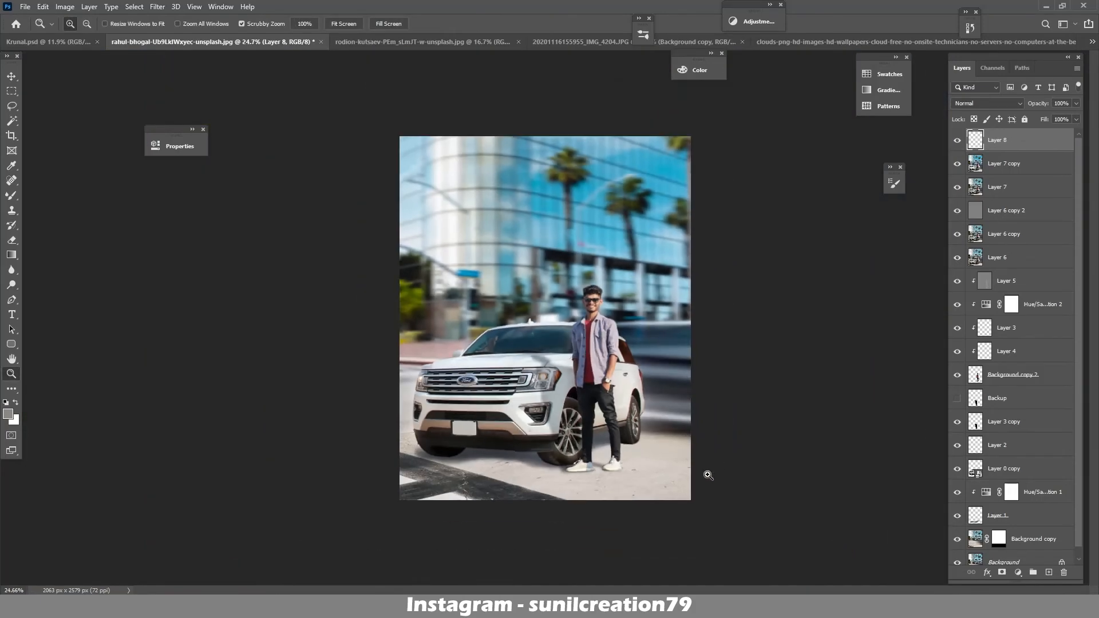
drag(640, 457, 713, 448)
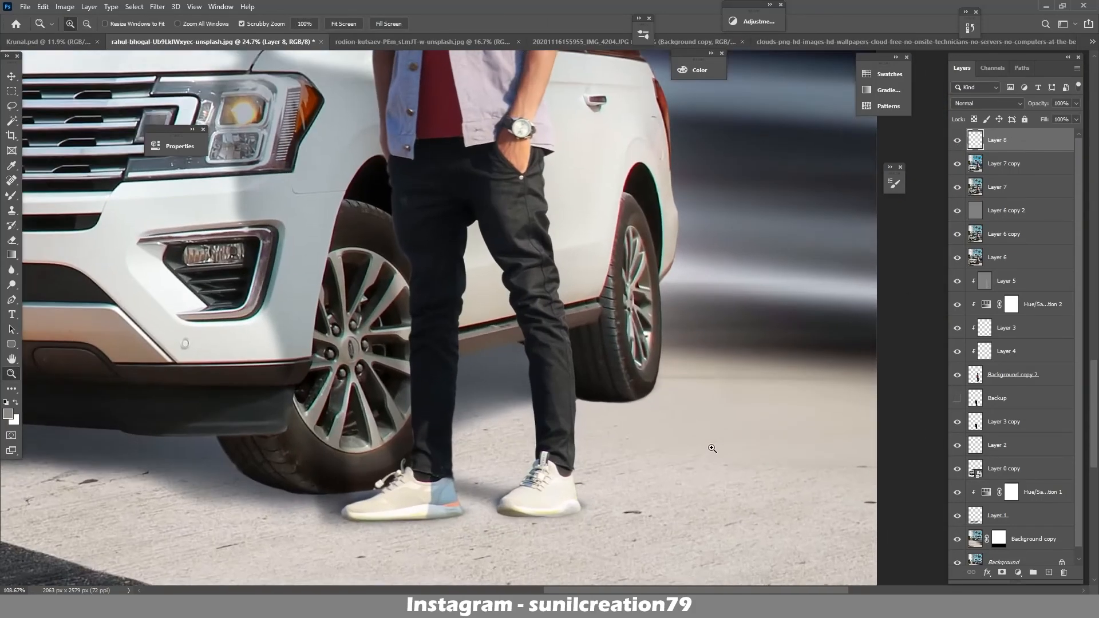
key(s)
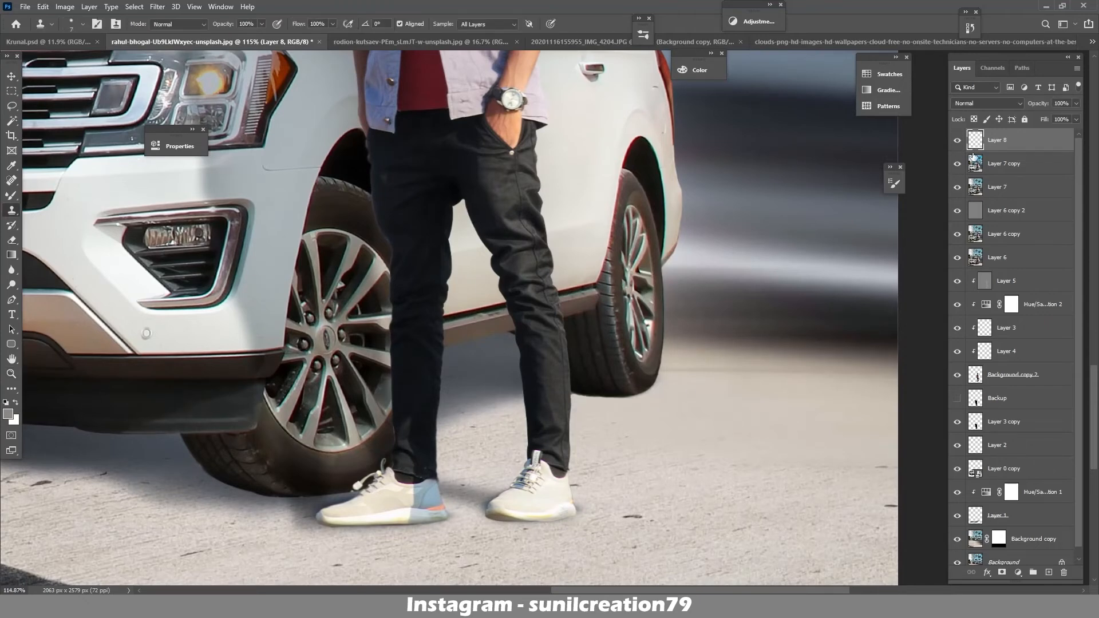
click(1001, 572)
key(b)
right_click(11, 196)
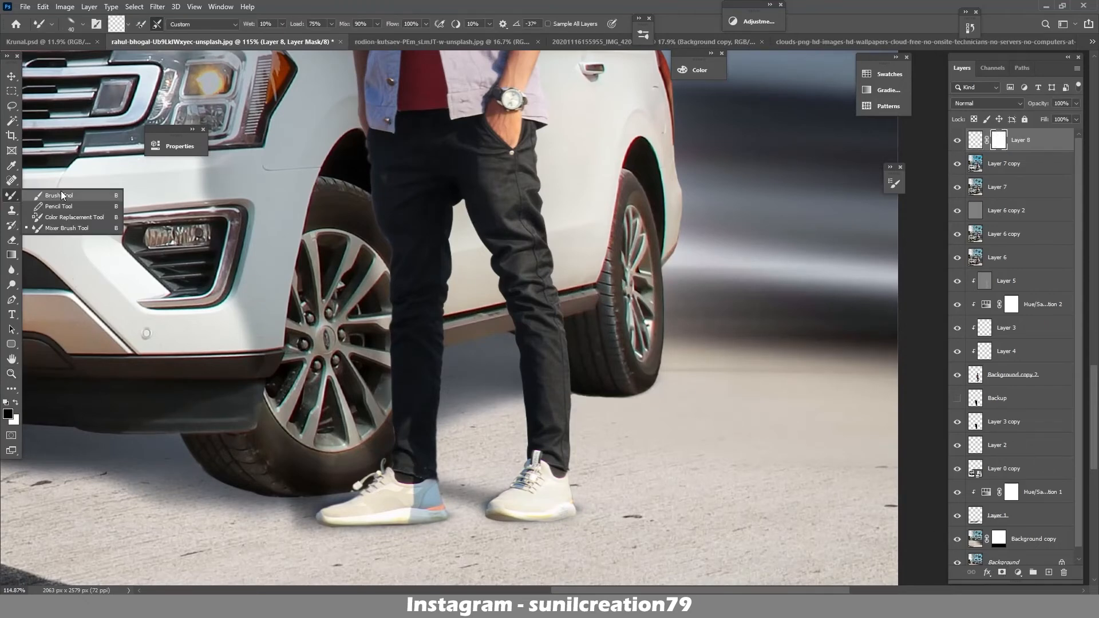
click(61, 194)
drag(324, 25, 286, 36)
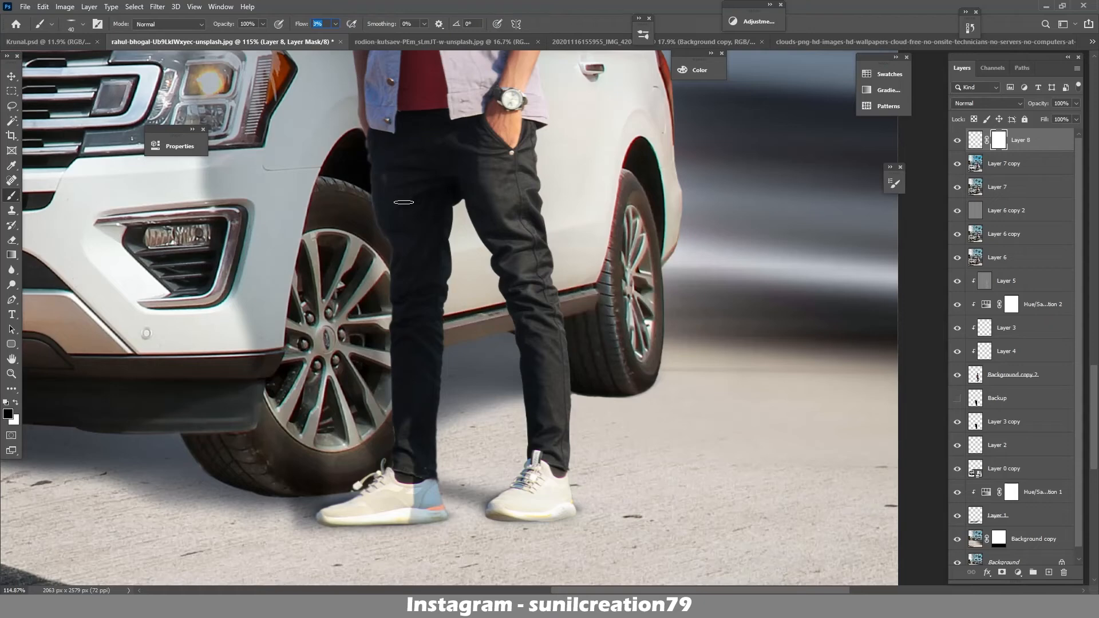
text(50)
drag(642, 382, 588, 392)
- Add a new layer above Layer 7 copy and clone concrete around the sole of the all-cream shoe
click(1001, 171)
click(1048, 572)
drag(620, 497, 658, 501)
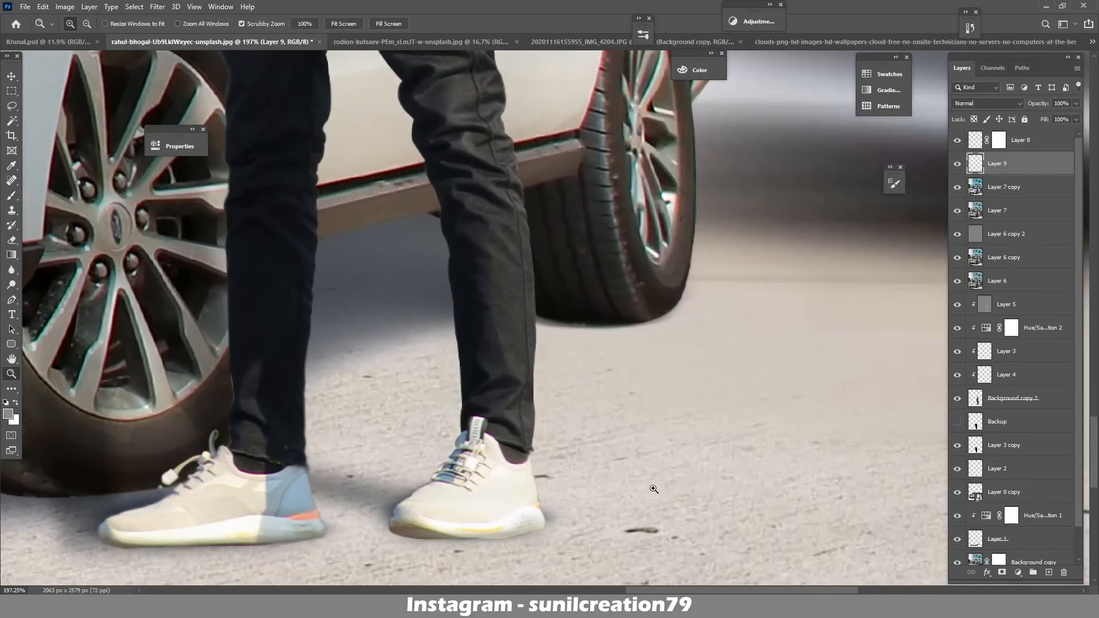
key(s)
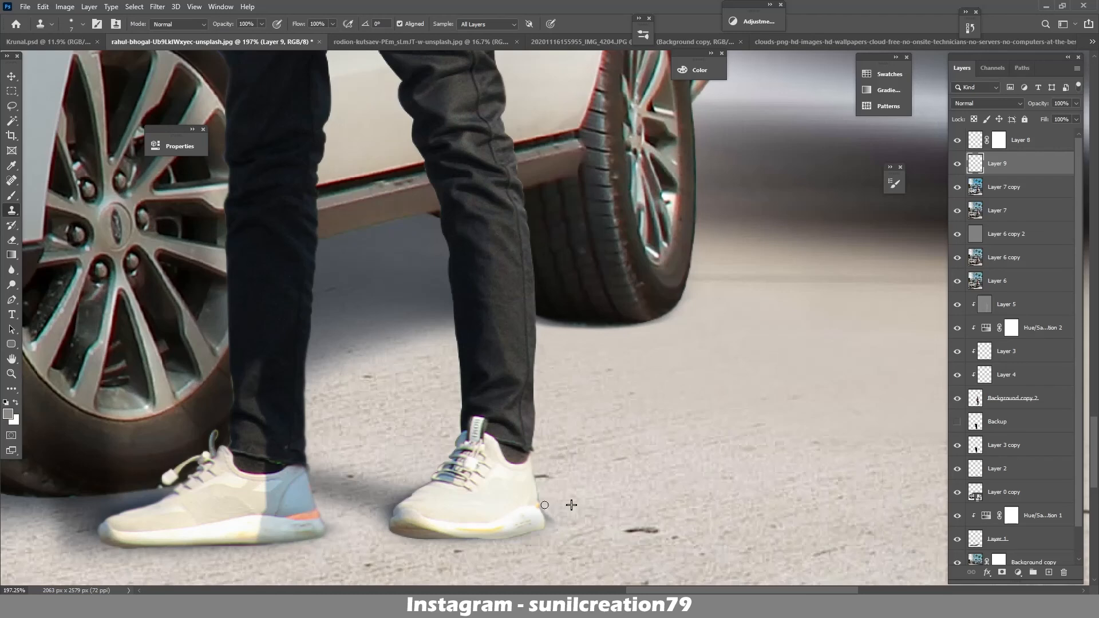
drag(583, 540, 418, 546)
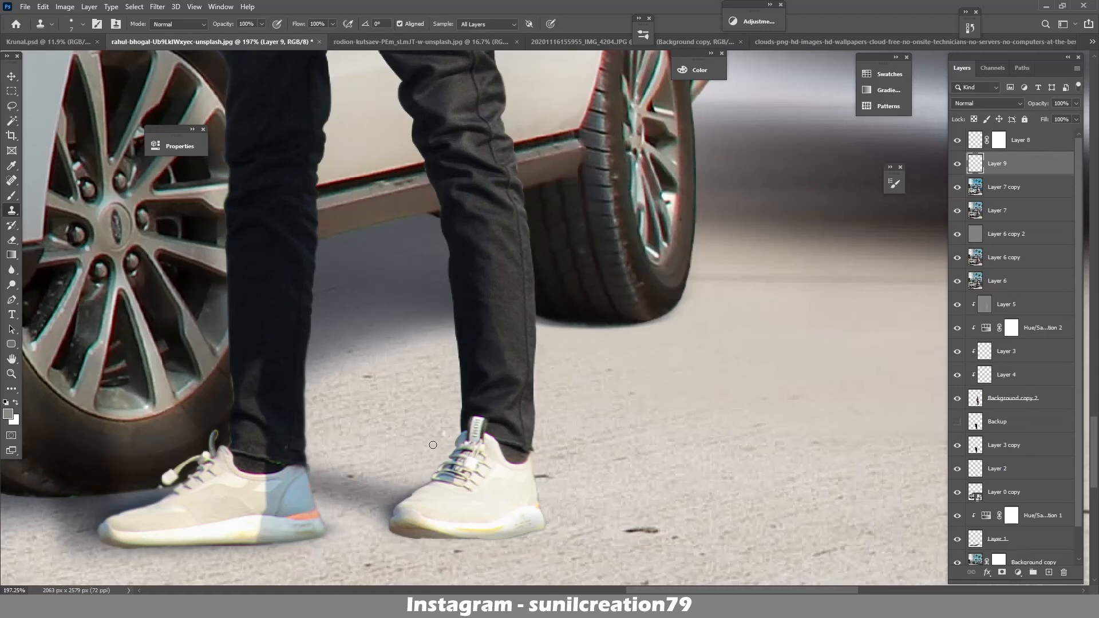
drag(393, 537, 440, 540)
- Erase stray cloned pixels around the shoe soles with a small Eraser brush
key(e)
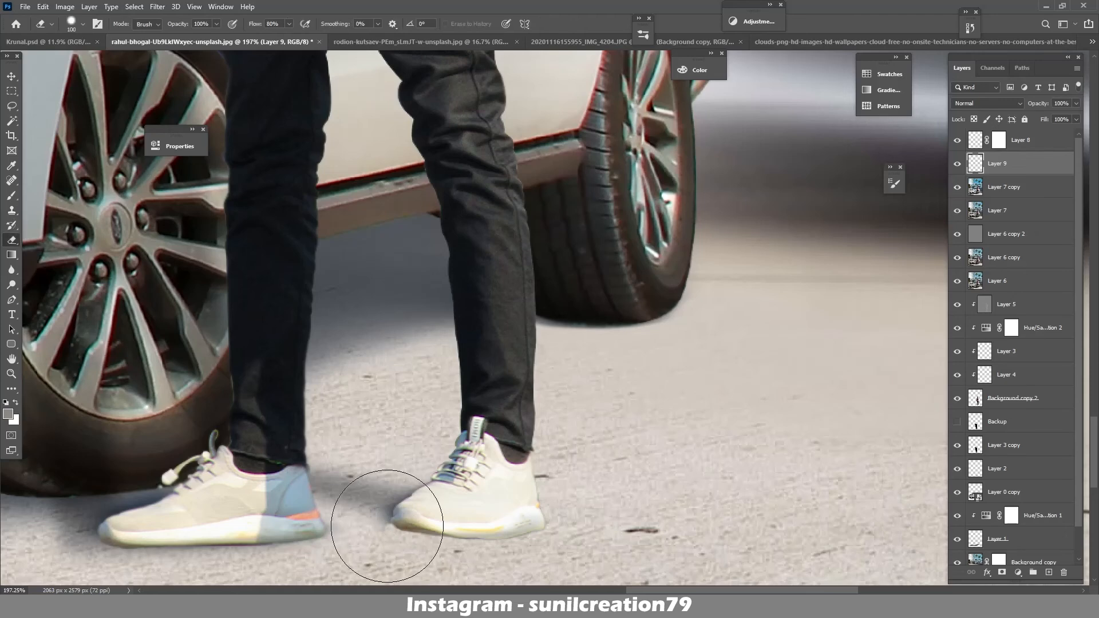
key(bracketleft)
key(bracketleft)
key(bracketleft)
key(bracketleft)
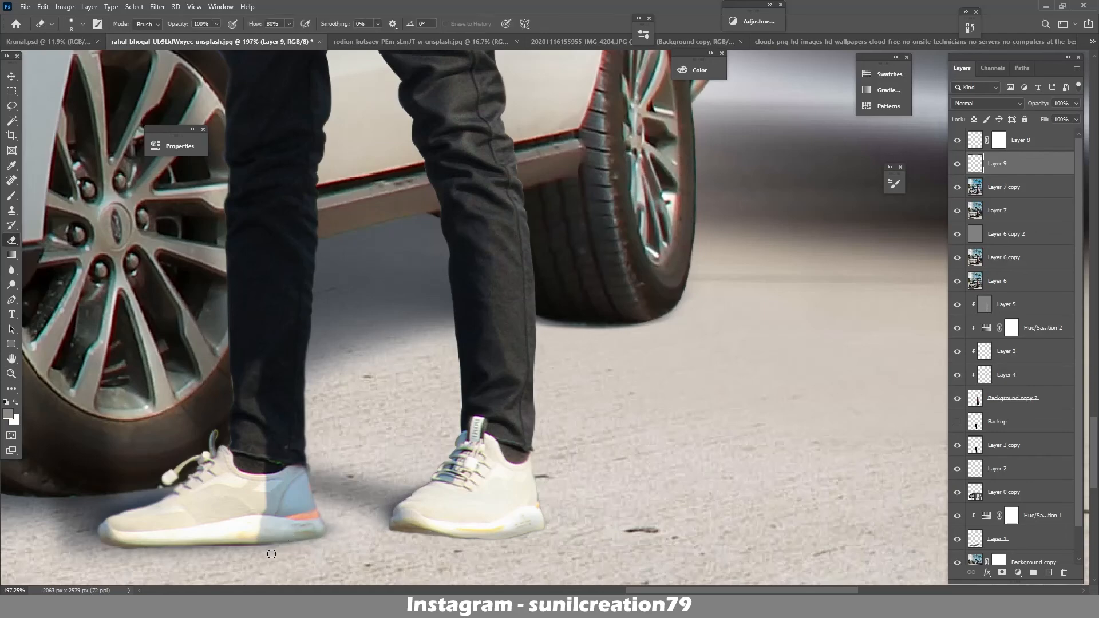
drag(271, 552, 307, 451)
- Clone concrete along the middle of the blue-heeled shoe's sole
key(alt+s)
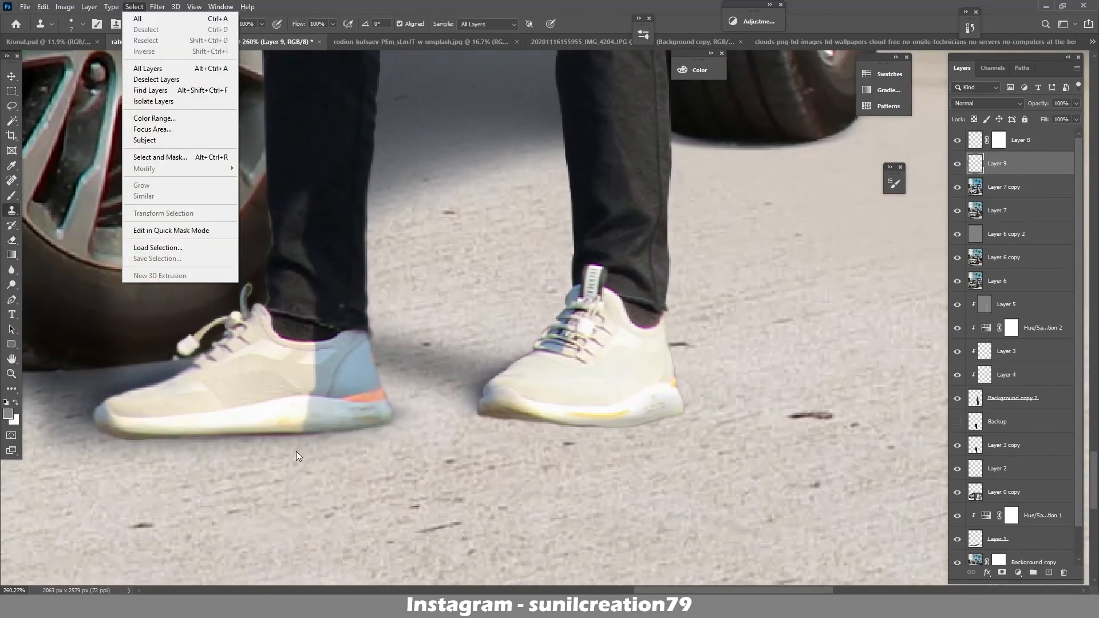
key(Escape)
key(s)
drag(250, 440, 255, 440)
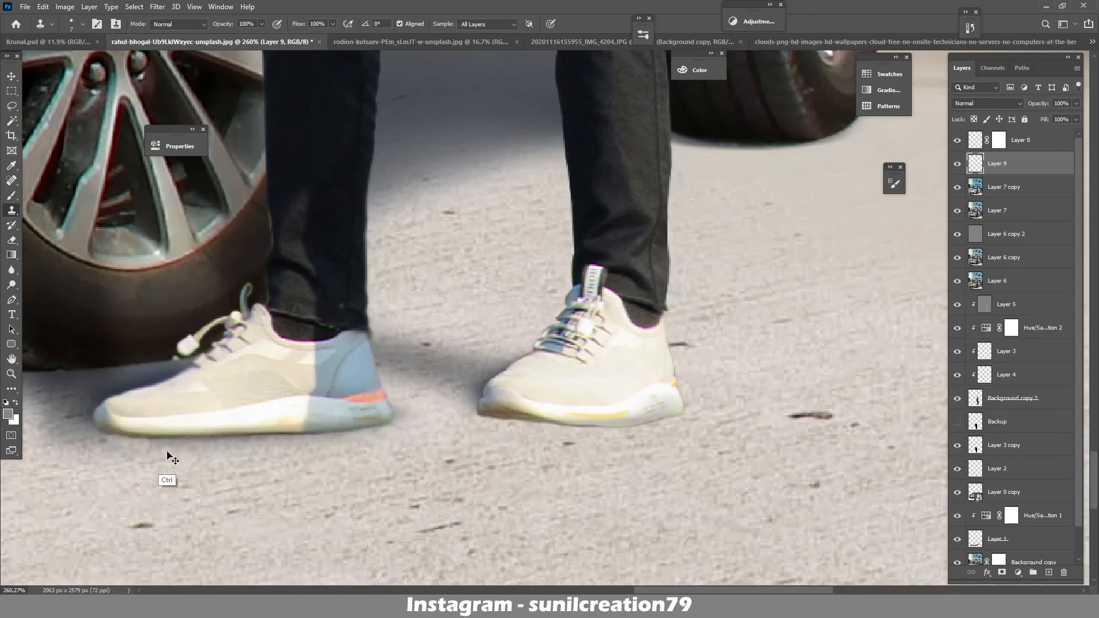
key(e)
alt+click(145, 443)
key(Return)
alt+click(153, 442)
key(Return)
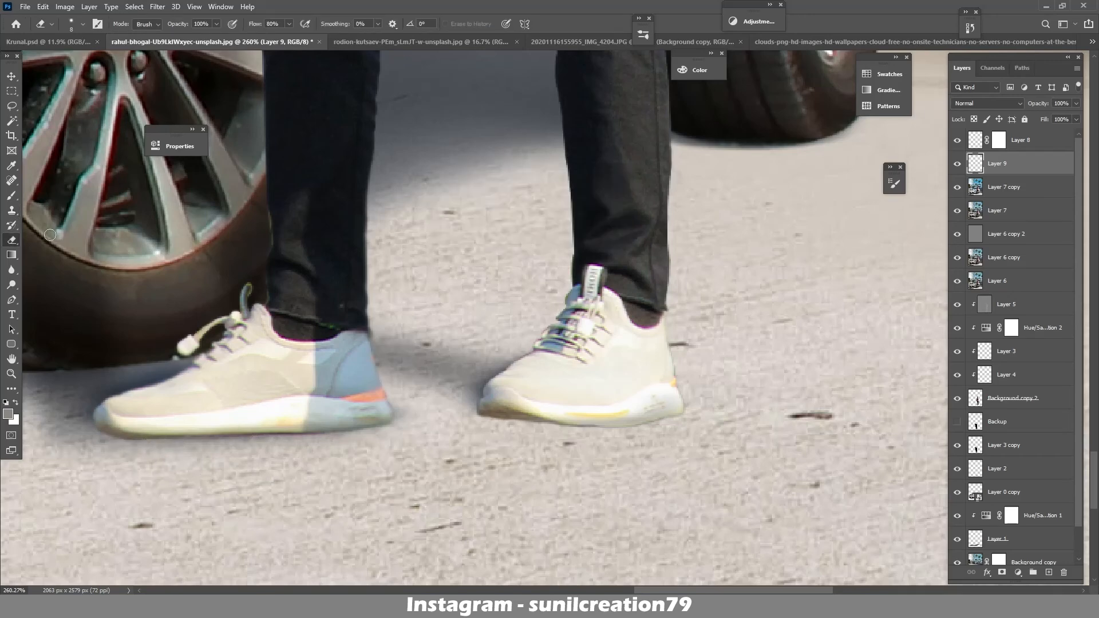
- Clone concrete over the ground just below the blue-heeled shoe's toe
key(s)
alt+click(171, 446)
alt+click(115, 444)
drag(116, 443, 153, 444)
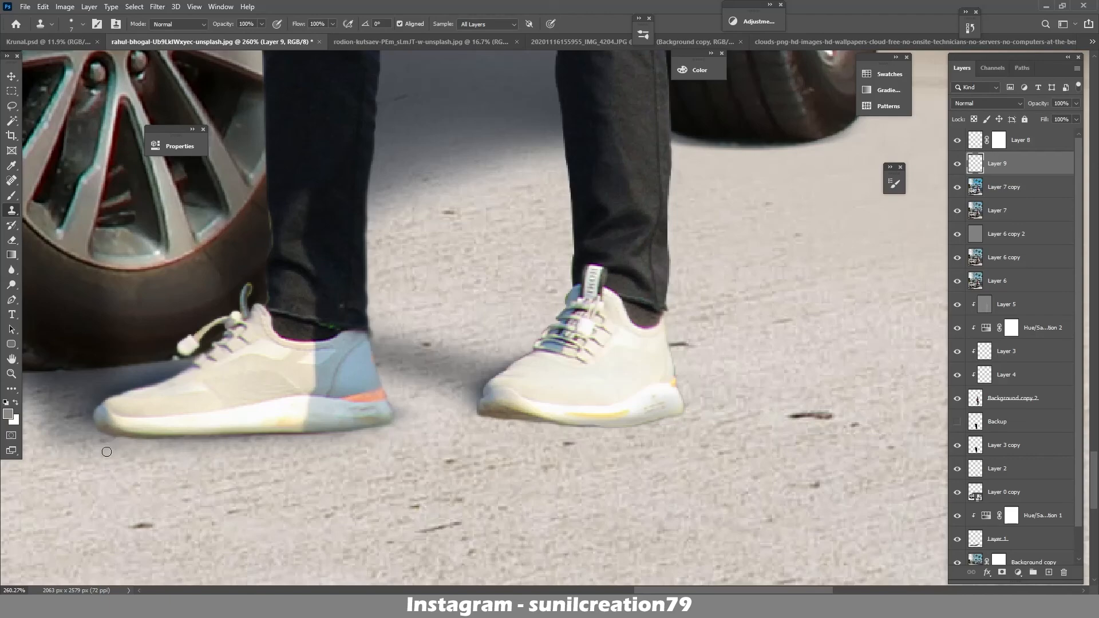
- Clone concrete over the remaining edge under the tip of the blue-heeled shoe's sole
alt+click(121, 446)
click(112, 443)
key(z)
drag(411, 326, 395, 309)
drag(673, 410, 696, 408)
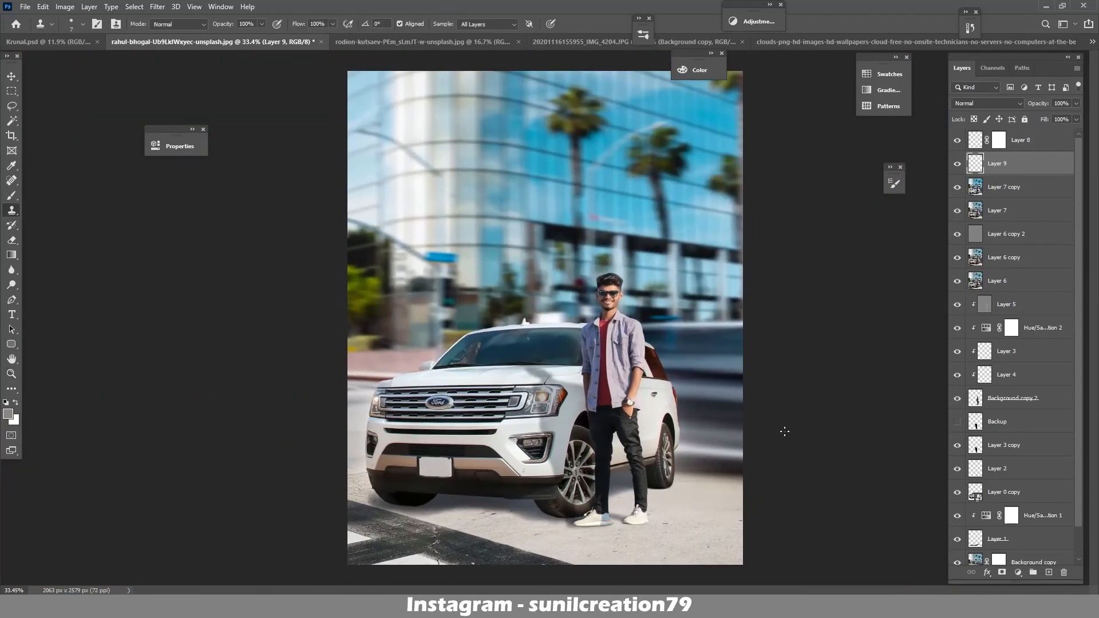
- Add a new layer above Layer 8 and sample a near-white brush colour from the glass building
click(1024, 140)
key(ctrl+shift+alt+n)
key(b)
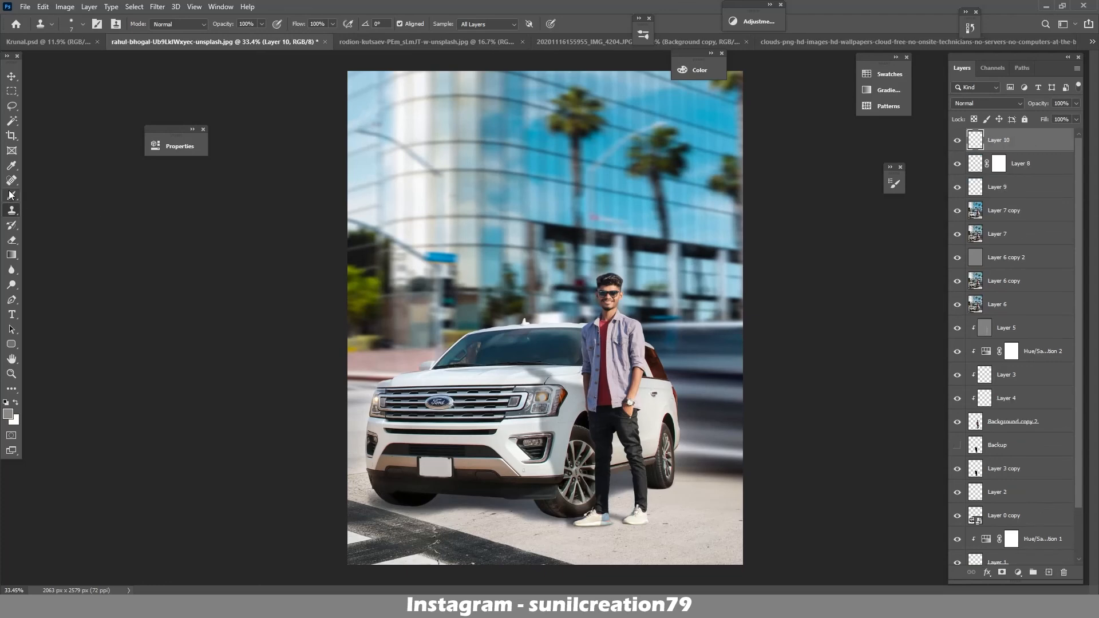
alt+click(419, 128)
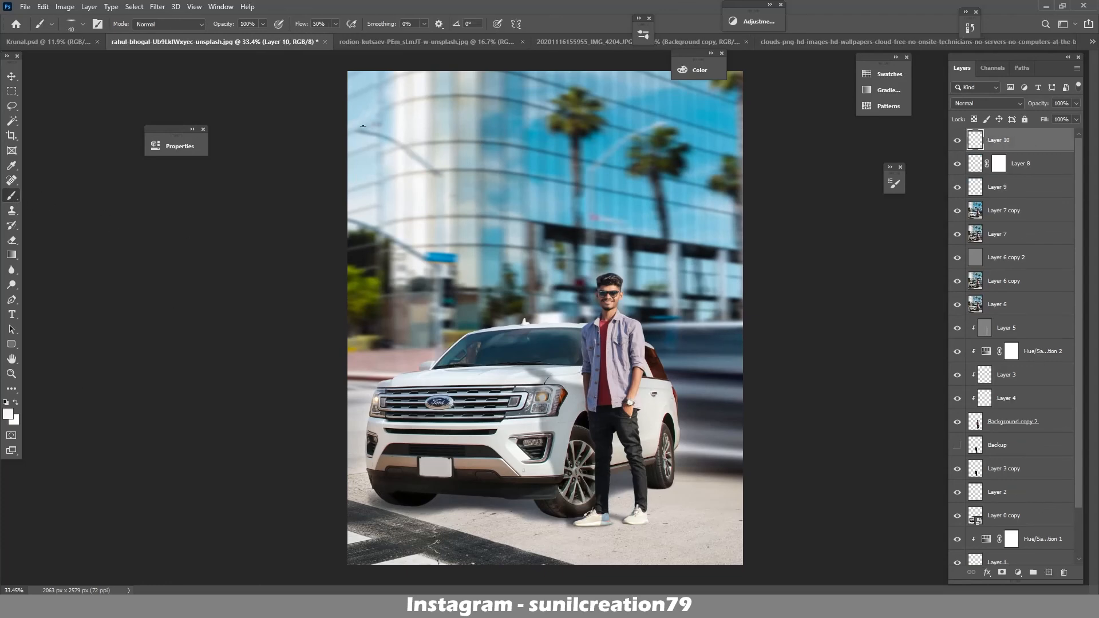
- Paint a soft light glow over the image's upper-right corner with a 2200 px soft round brush and compare it off and on
click(80, 24)
double_click(88, 149)
key(bracketright)
key(bracketright)
key(bracketright)
key(bracketright)
key(bracketright)
key(bracketright)
key(bracketright)
key(bracketright)
key(bracketright)
key(bracketright)
key(bracketright)
key(bracketright)
key(bracketright)
key(bracketright)
key(bracketright)
key(bracketright)
key(bracketright)
key(bracketright)
key(bracketright)
key(bracketright)
click(809, 164)
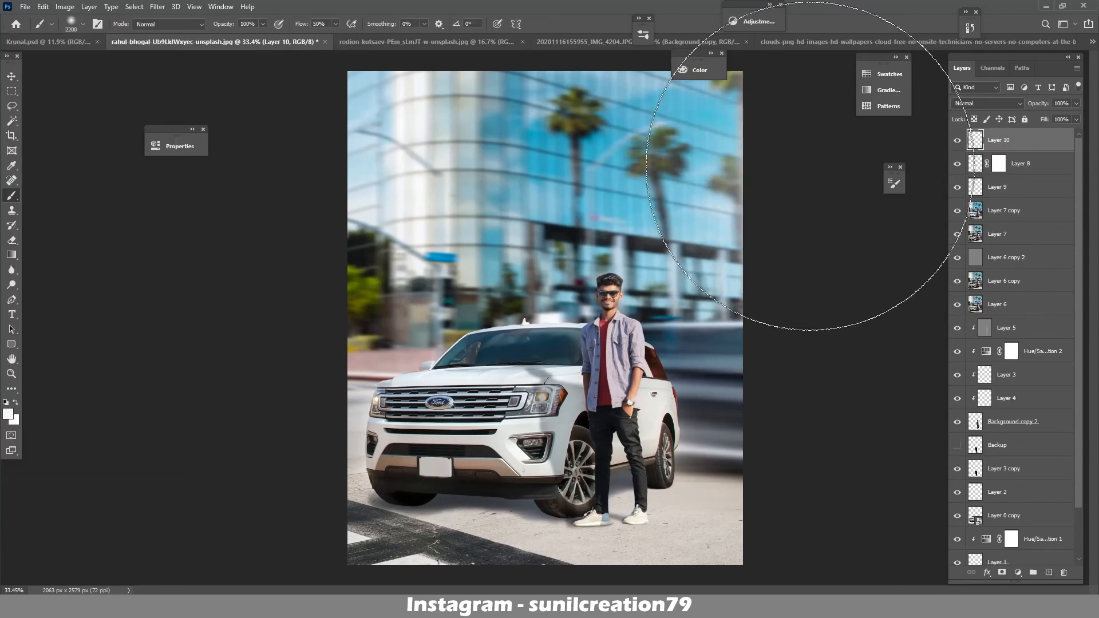
click(807, 162)
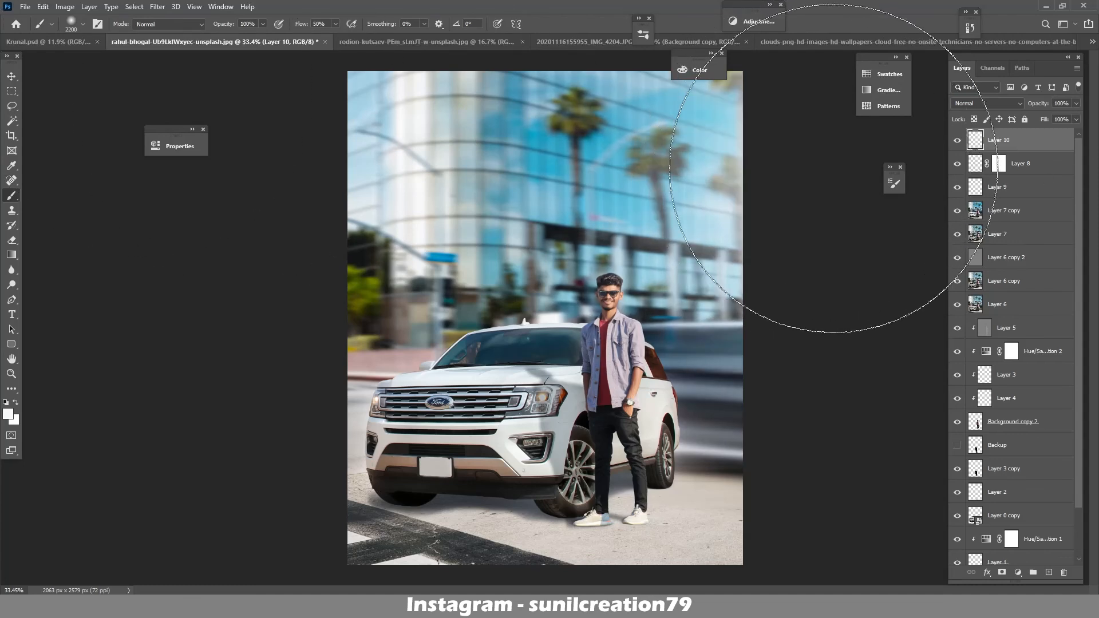
click(955, 143)
click(955, 143)
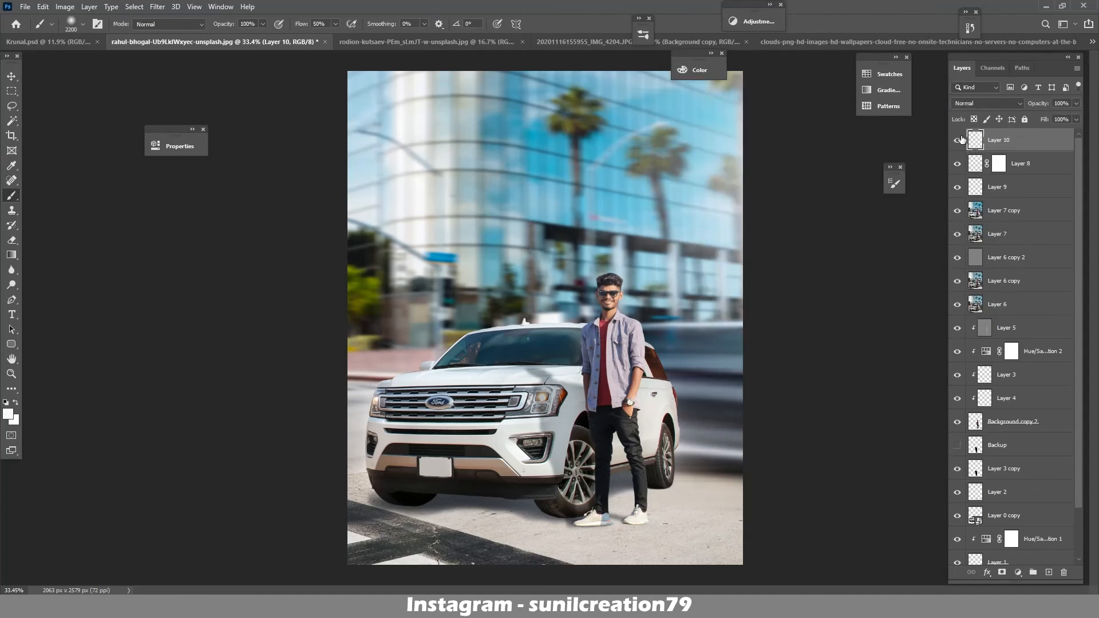
- Set Layer 10's blend mode to Lighten and compare the image with the glow hidden and shown
click(986, 103)
click(966, 191)
mouse_move(1039, 104)
mouse_down()
mouse_move(1025, 104)
mouse_move(1038, 104)
mouse_up()
click(957, 141)
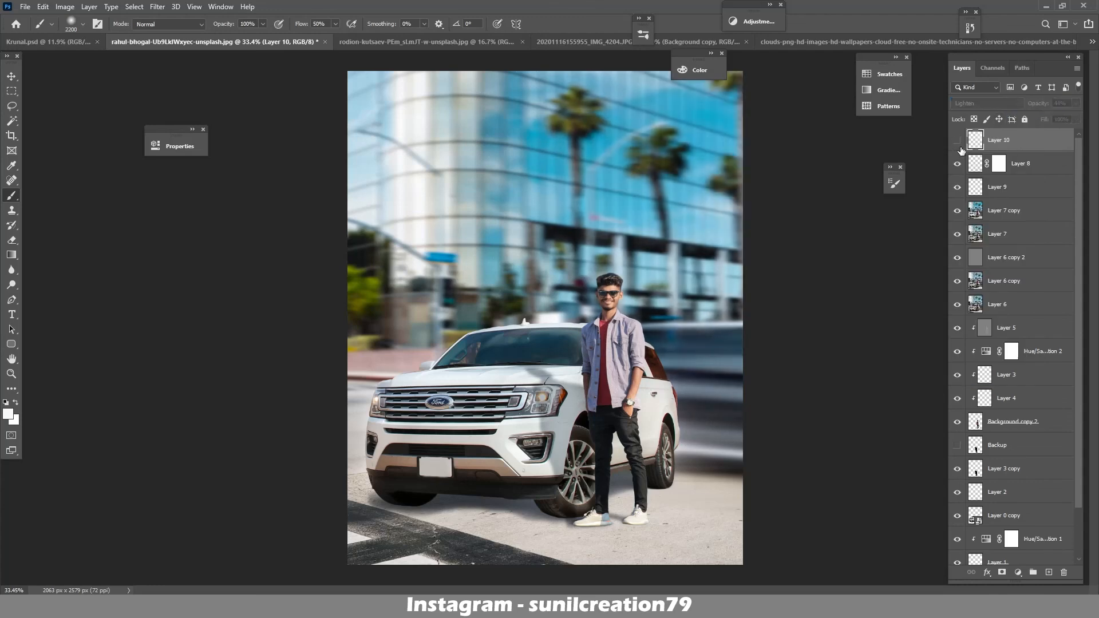
click(957, 141)
- Add a Levels adjustment layer above Layer 10 and compare the image with it off and on
click(1018, 572)
click(944, 419)
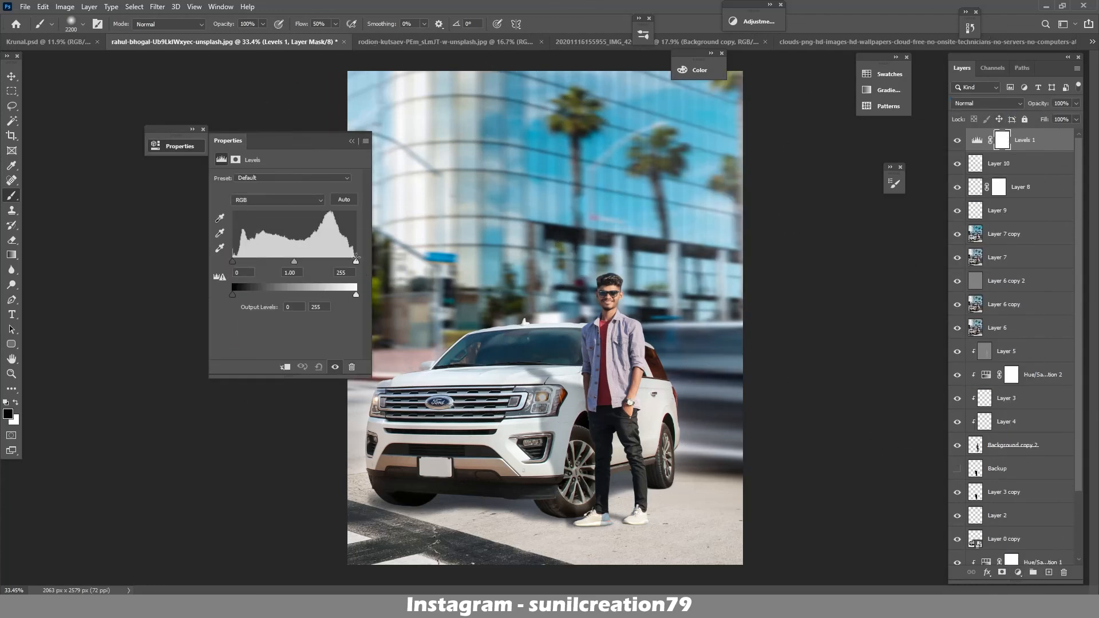
click(351, 141)
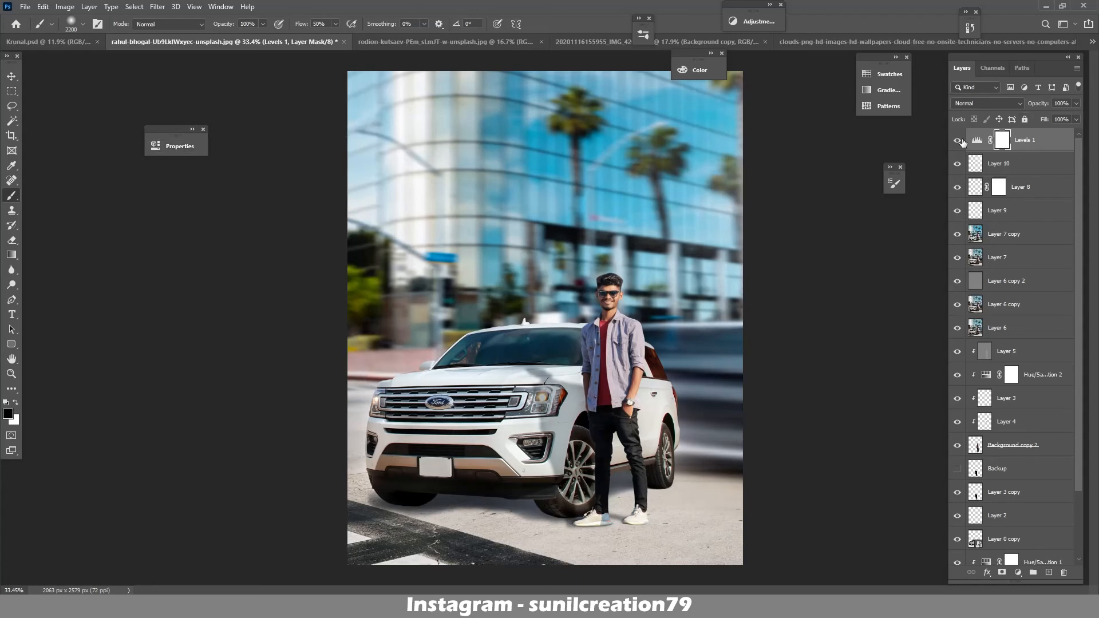
click(957, 141)
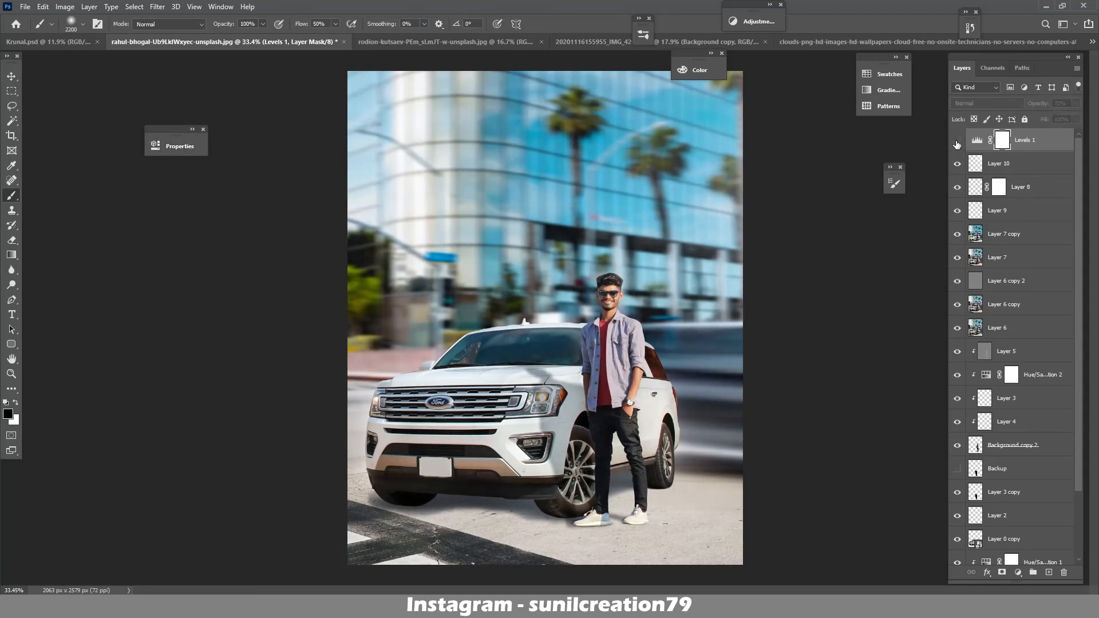
click(957, 141)
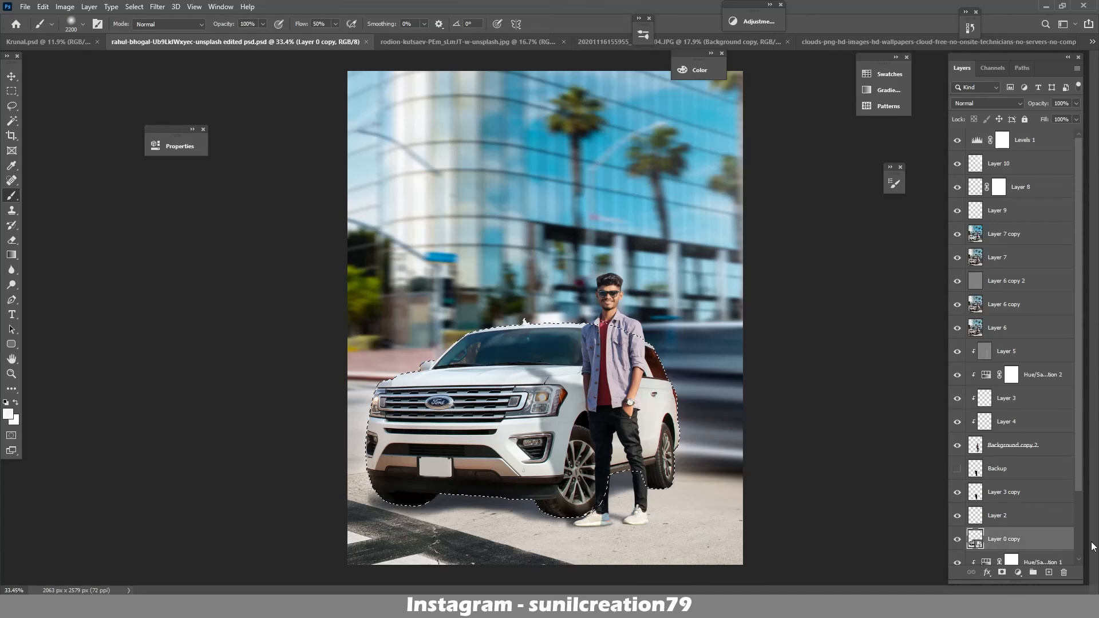
- Invert the car selection and add a new layer above Levels 1, sampling the ground colour near the front tyre for a 90 px brush
click(1021, 145)
click(1049, 572)
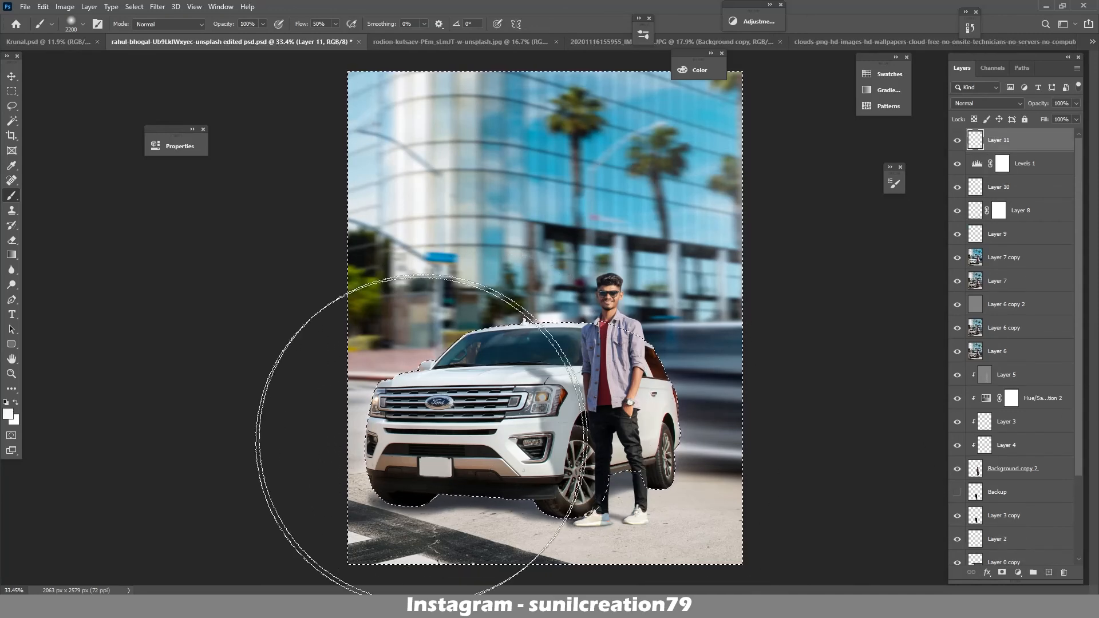
alt+click(376, 494)
key(bracketleft)
key(bracketleft)
key(bracketleft)
key(bracketleft)
key(bracketleft)
key(bracketleft)
key(bracketleft)
key(bracketleft)
key(bracketleft)
key(bracketleft)
key(bracketleft)
key(bracketleft)
key(bracketleft)
key(bracketleft)
key(bracketleft)
key(bracketleft)
key(bracketleft)
key(bracketleft)
key(bracketleft)
key(bracketleft)
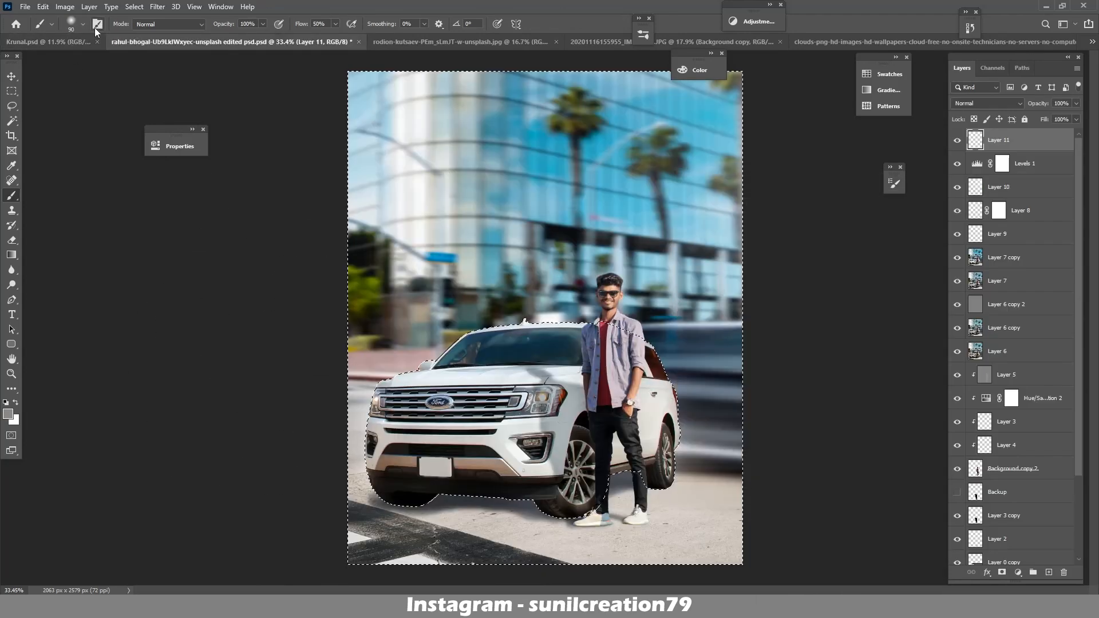
- Flatten the brush to 35% roundness at -2°, 175 px and 7% flow, and paint a dark shadow on the ground beside the front tyre
click(95, 25)
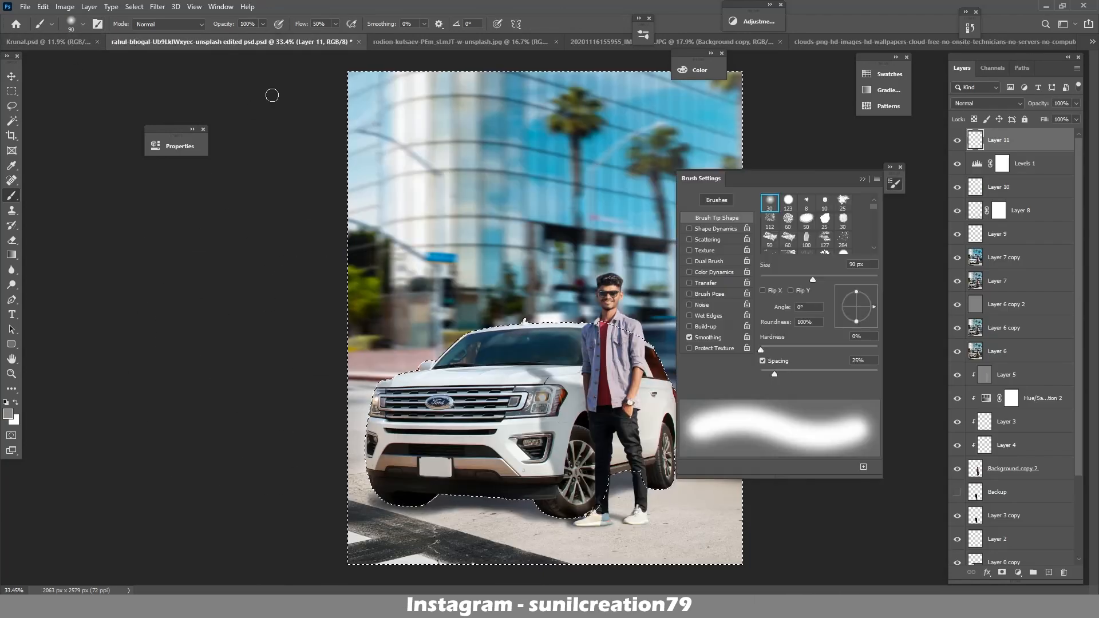
mouse_move(859, 301)
mouse_down()
mouse_move(866, 294)
mouse_move(869, 308)
mouse_up()
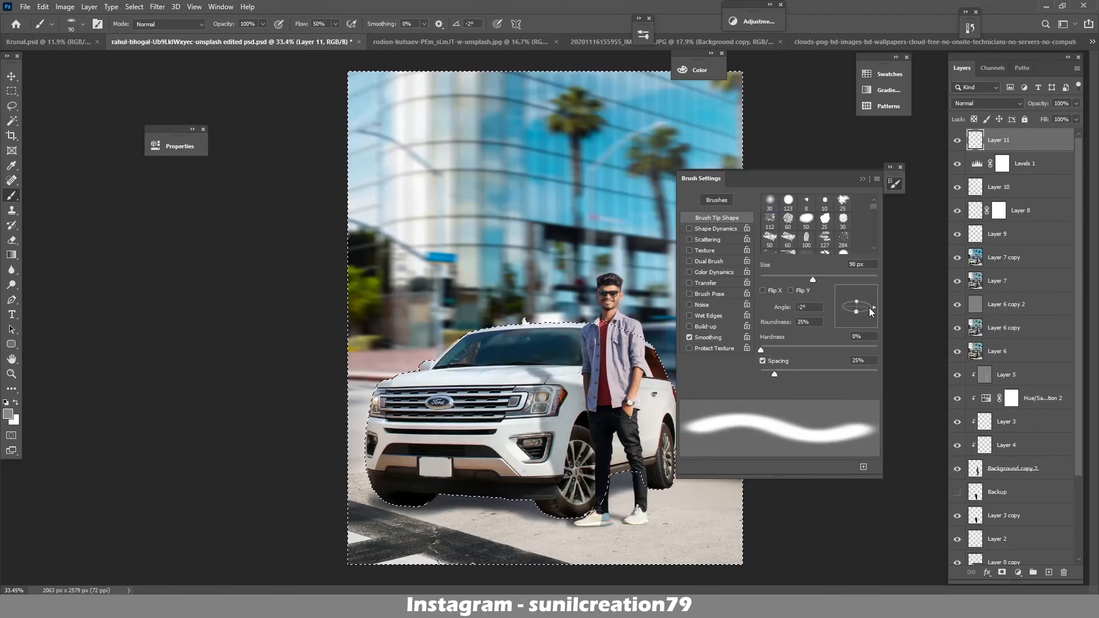
click(894, 183)
key(bracketright)
key(bracketright)
key(bracketright)
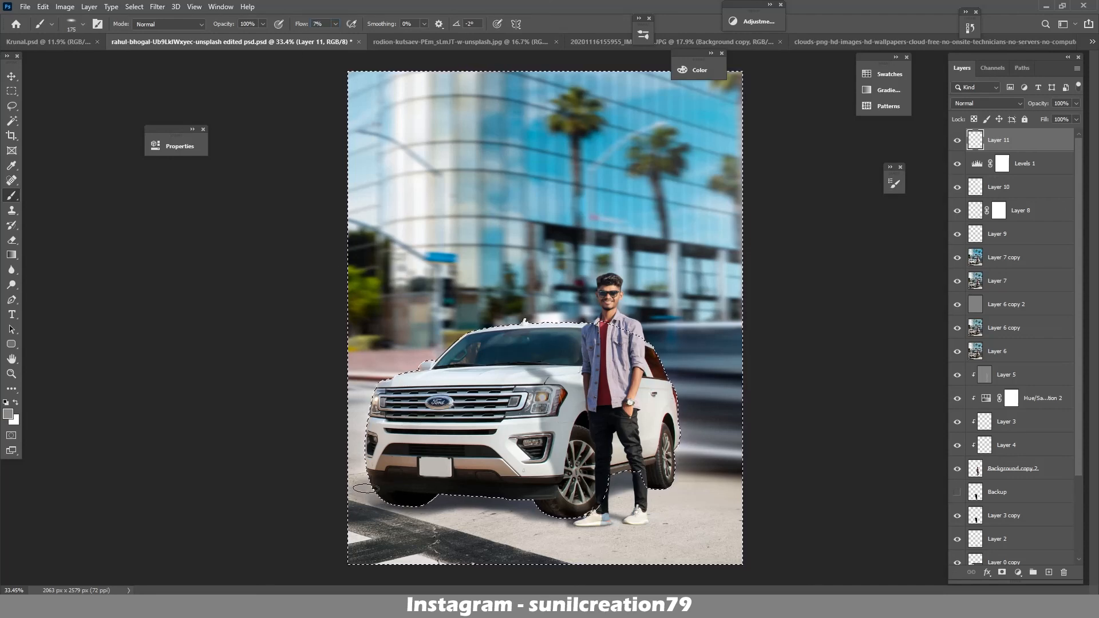
alt+click(491, 500)
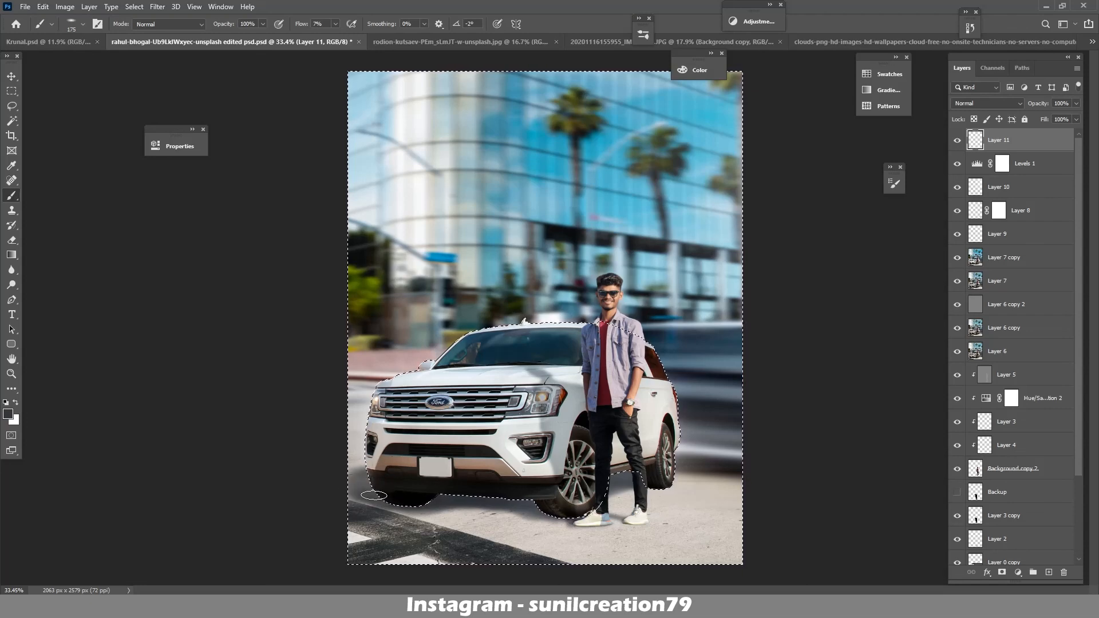
- Soften the shadow around the front tyre with a soft 300 px Eraser at 20% flow
key(e)
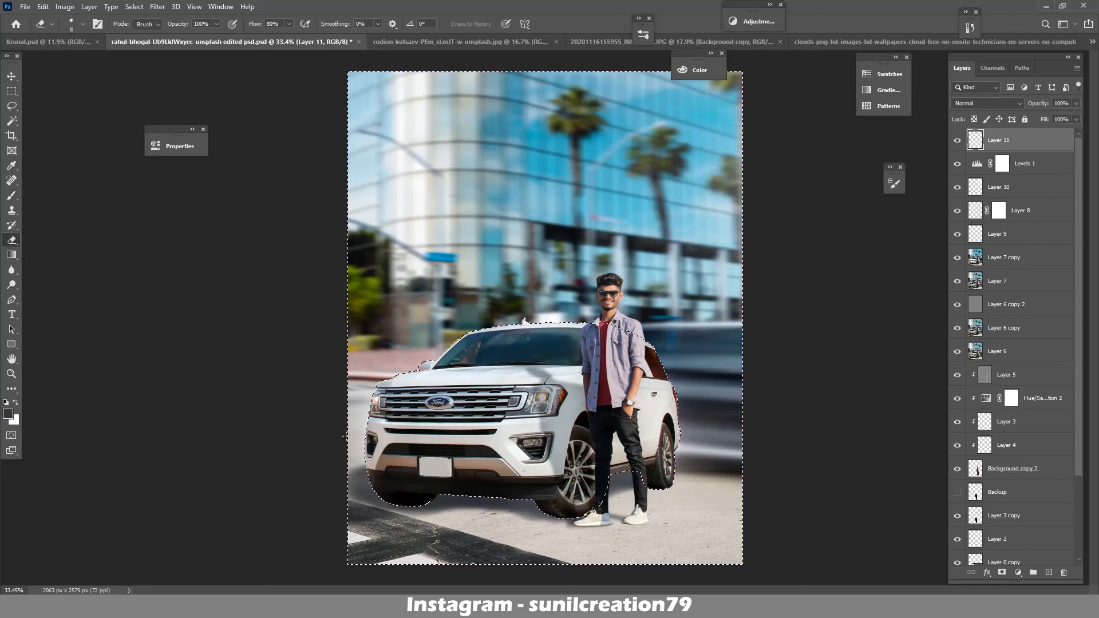
click(82, 24)
click(103, 158)
click(205, 136)
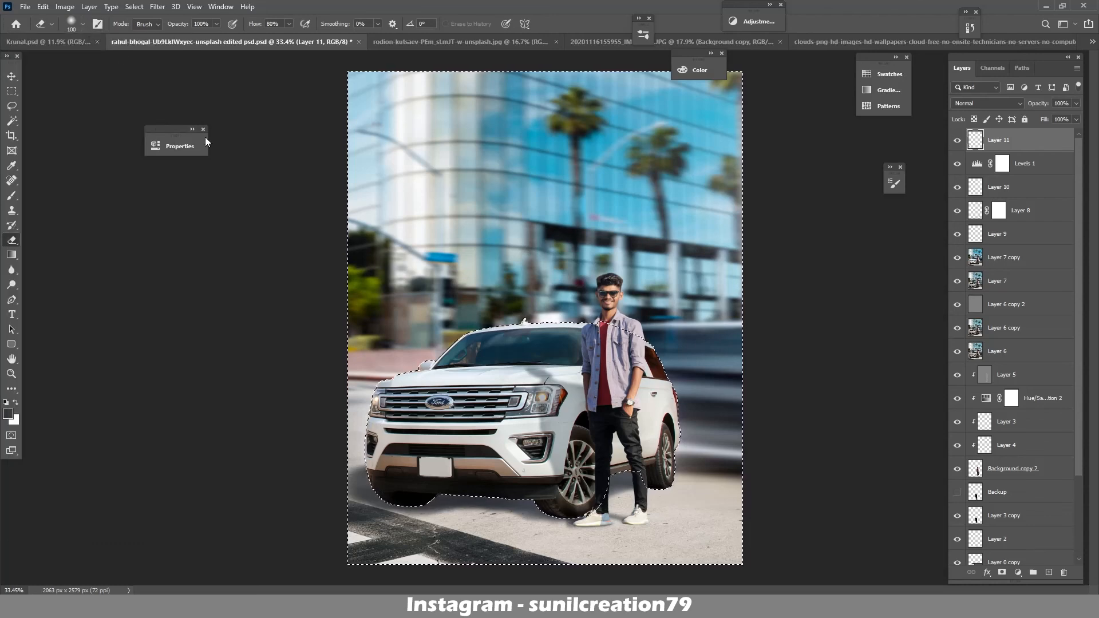
click(256, 24)
text(20)
key(Return)
key(bracketright)
key(bracketright)
key(bracketright)
key(bracketright)
key(b)
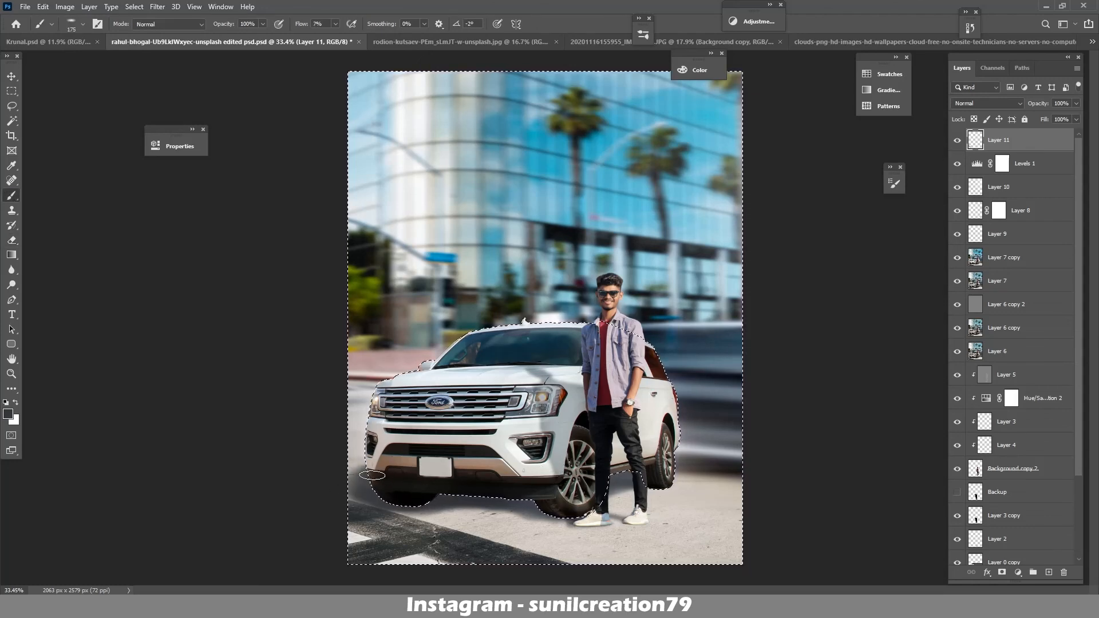
key(ctrl+space)
mouse_move(366, 491)
mouse_down()
mouse_move(417, 483)
mouse_move(364, 478)
mouse_up()
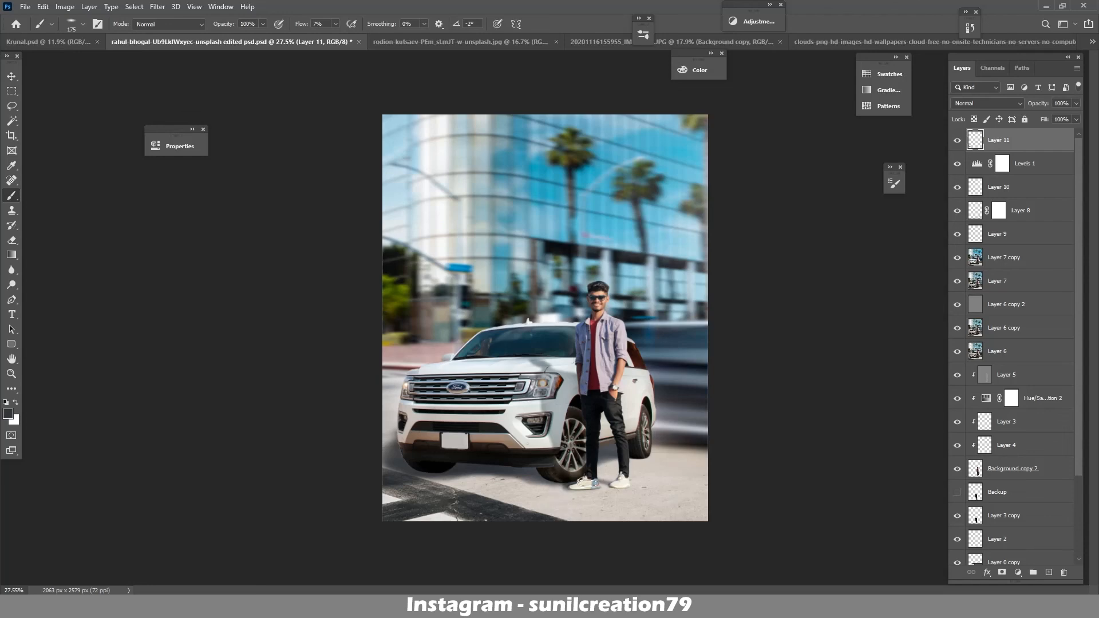
- Paint a black contact shadow under the rear tyre with the flattened brush at 90 px and 15% flow
key(ctrl+space)
drag(635, 463, 693, 462)
key(bracketleft)
key(bracketleft)
key(bracketleft)
key(bracketleft)
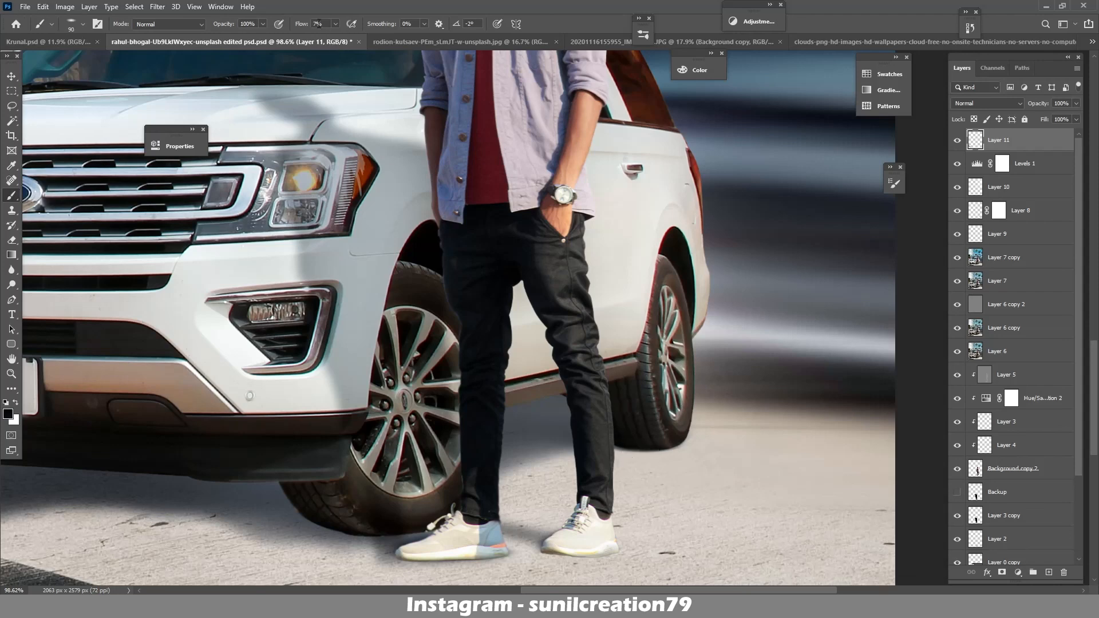
key(shift+1)
key(shift+5)
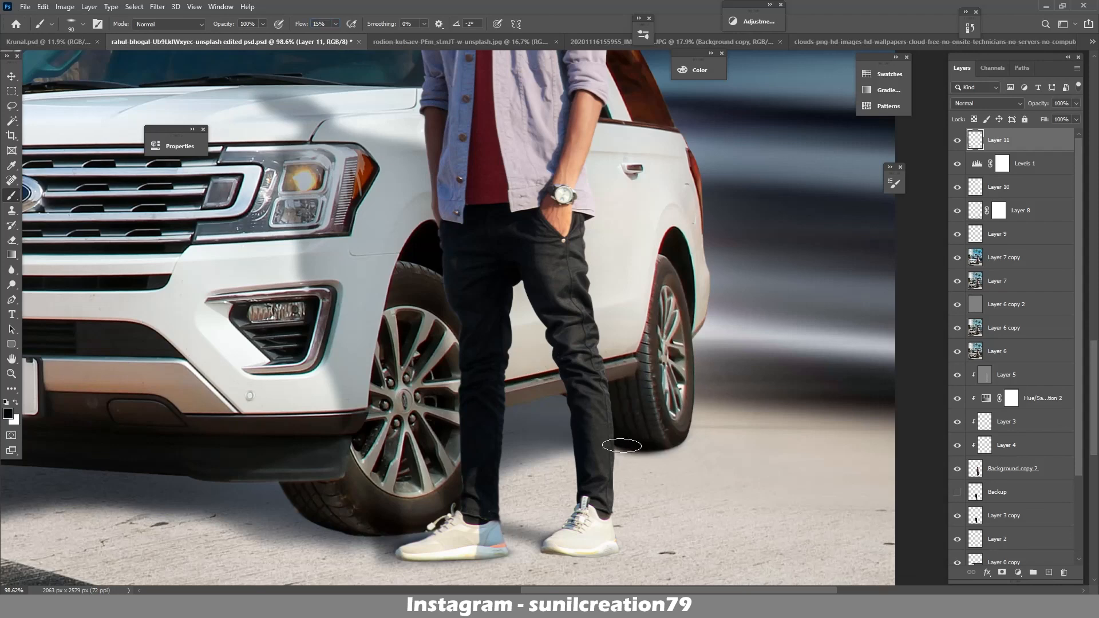
- Clean up the shadow around the rear tyre with a small soft Eraser at 20% flow
key(e)
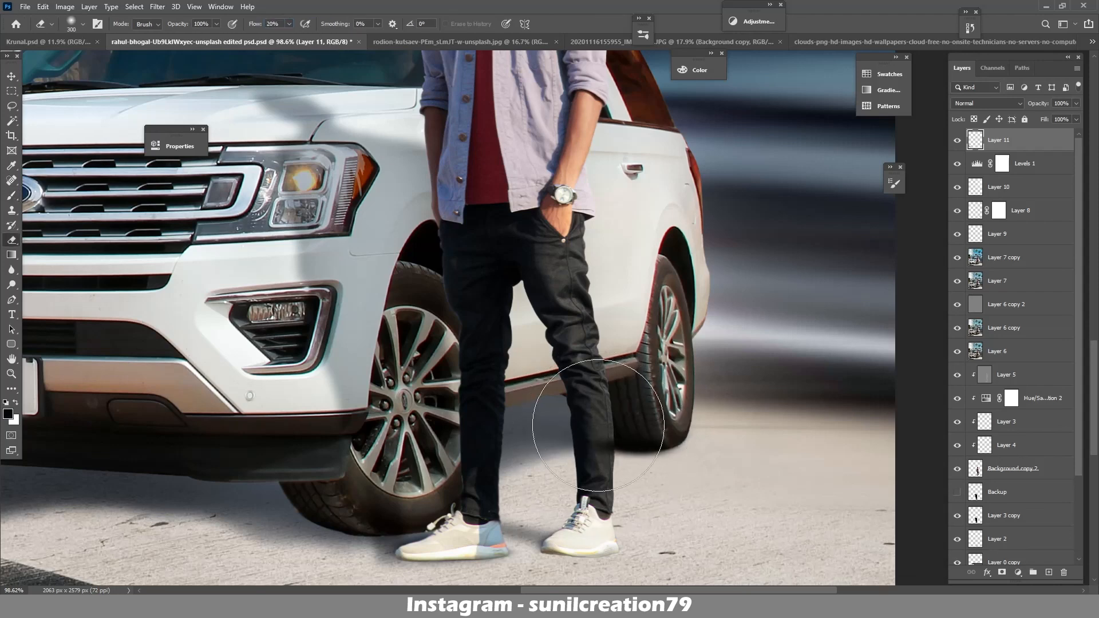
key(bracketleft)
key(bracketleft)
key(bracketleft)
key(bracketleft)
key(bracketleft)
key(bracketleft)
key(bracketleft)
key(bracketleft)
key(bracketleft)
key(bracketleft)
key(bracketleft)
key(bracketleft)
key(bracketleft)
key(bracketleft)
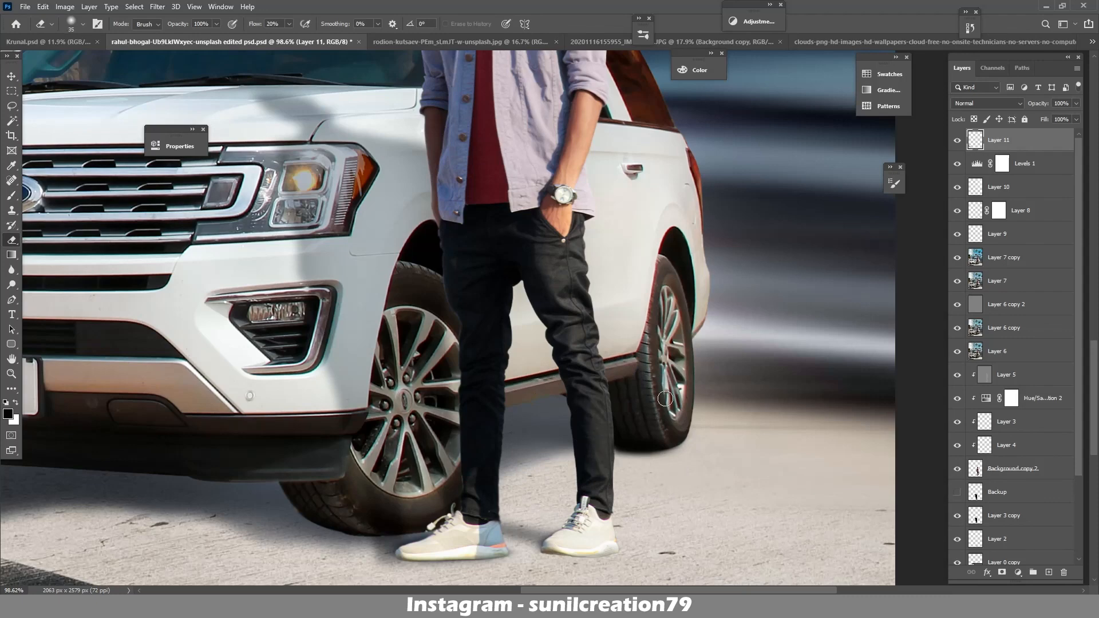
mouse_move(665, 398)
mouse_down()
mouse_move(607, 403)
mouse_move(651, 420)
mouse_up()
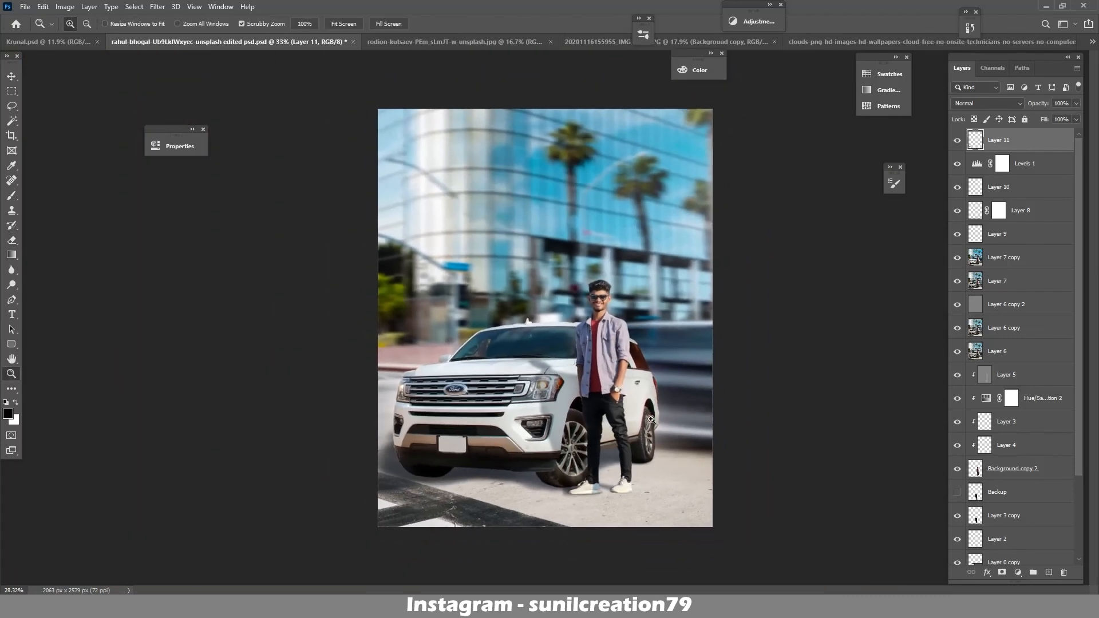